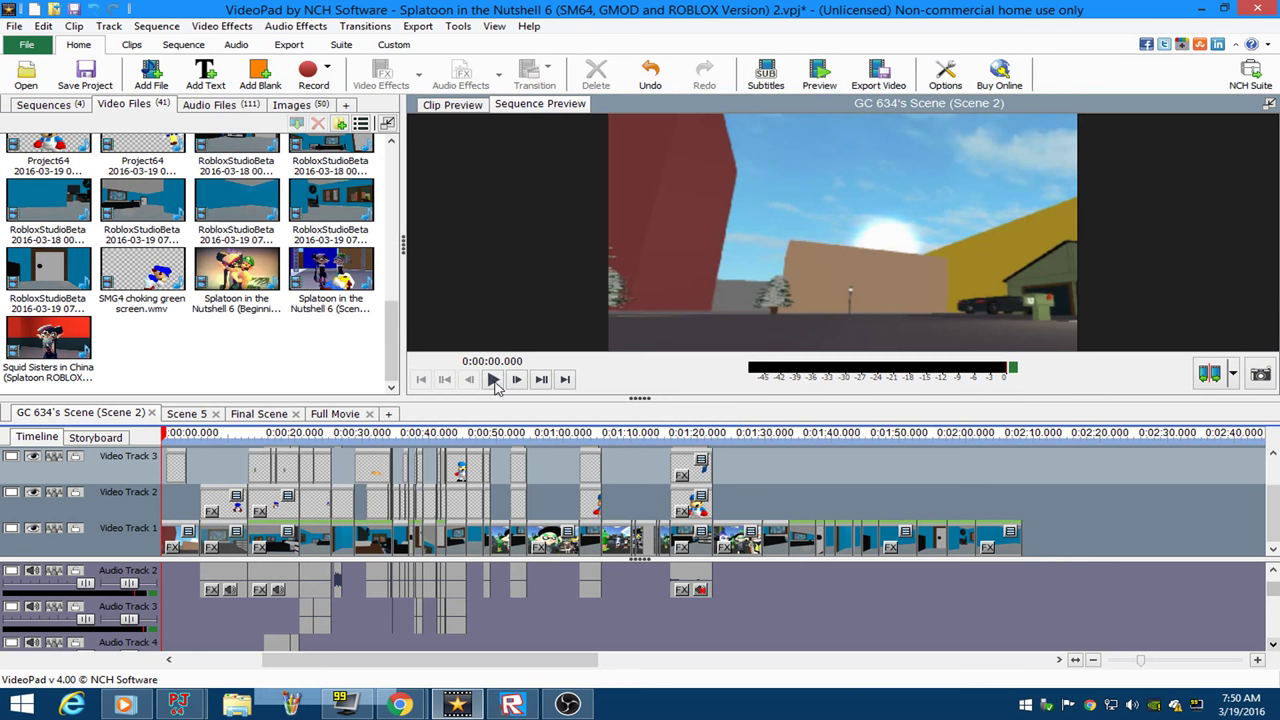
Play the GC 634's Scene (Scene 2) sequence from its start and lower the desktop audio in OBS to -37.2 dB.
{"action": "left_click", "coordinate": [493, 380]}
{"action": "left_click", "coordinate": [567, 703]}
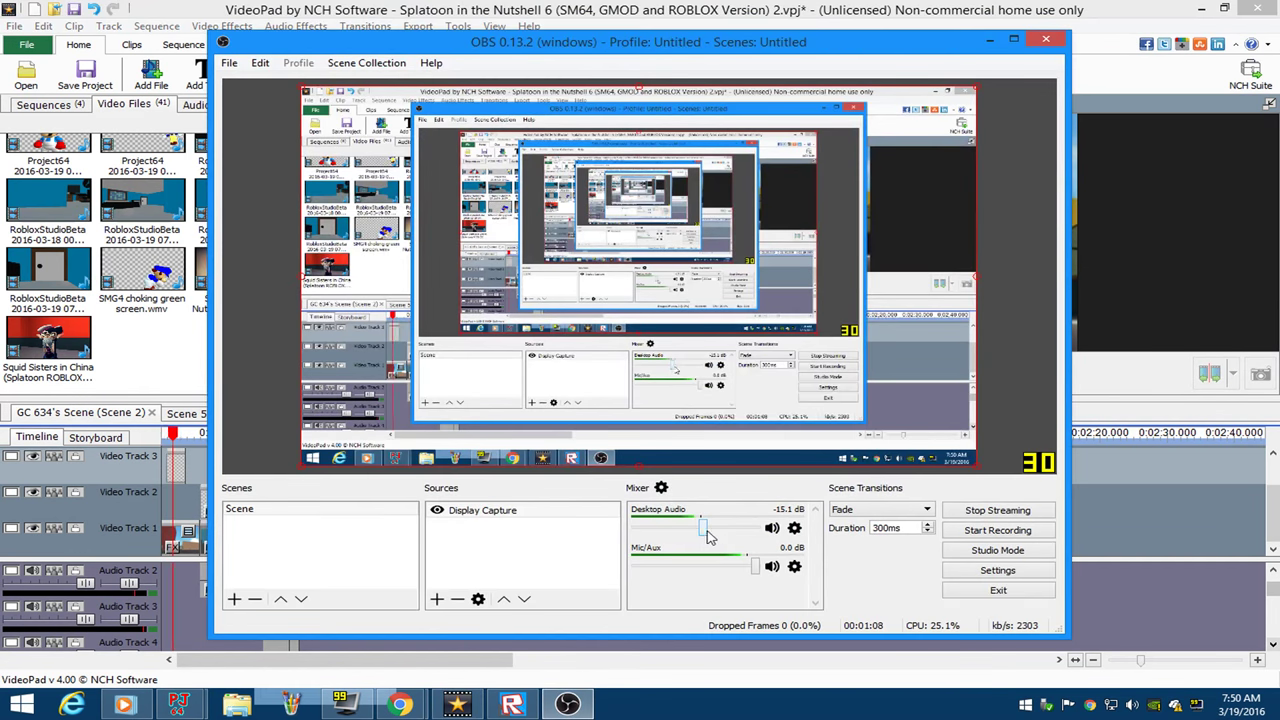
{"action": "left_click", "coordinate": [148, 437]}
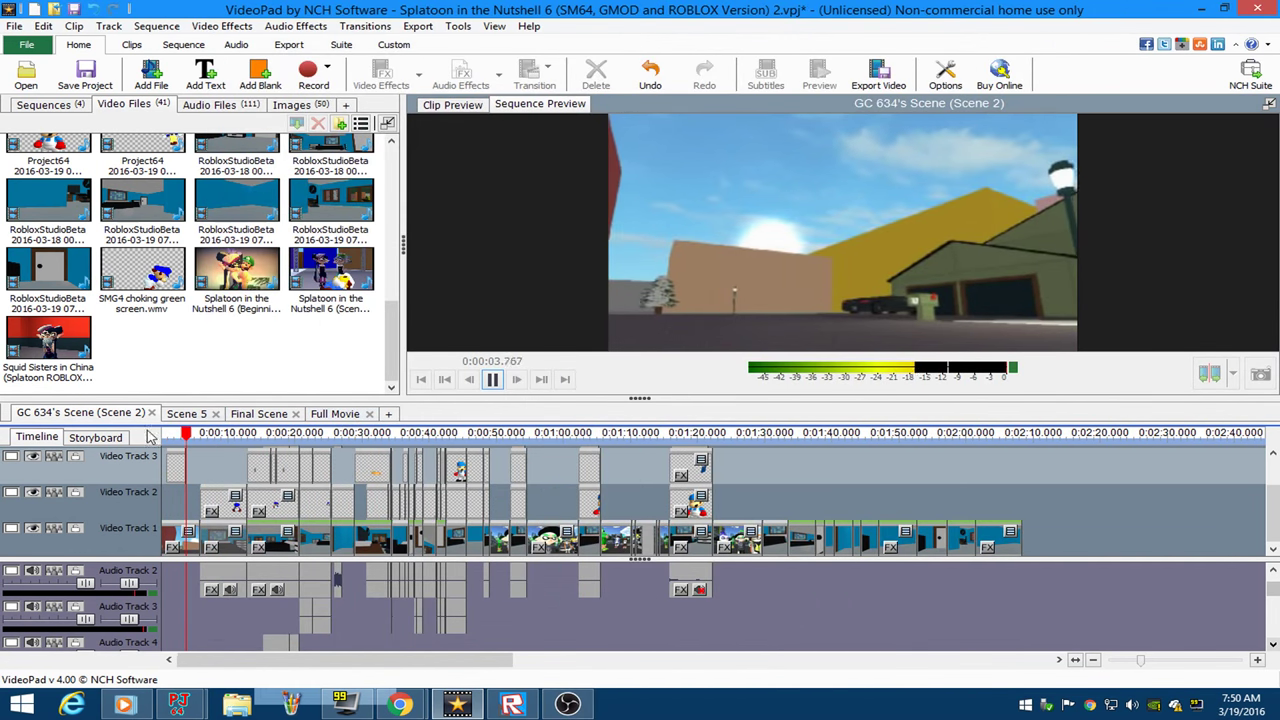
{"action": "scroll", "coordinate": [640, 540], "scroll_direction": "up", "scroll_amount": 2}
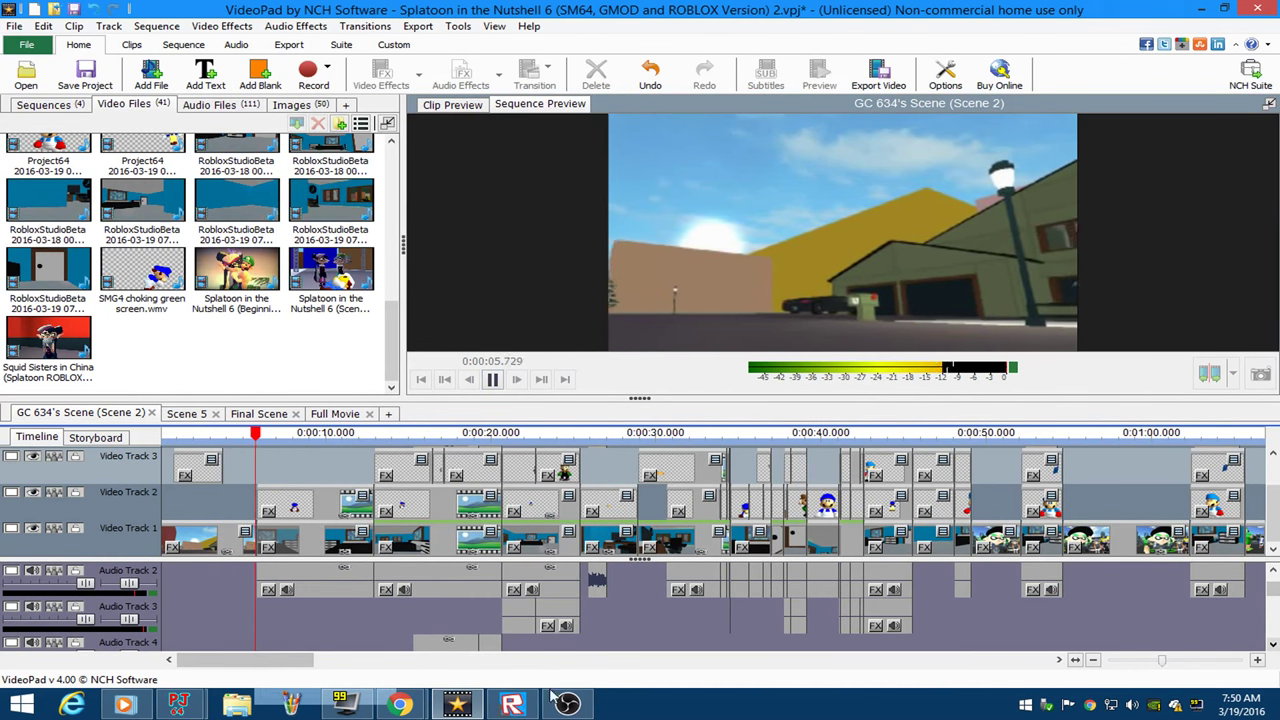
{"action": "left_click", "coordinate": [562, 700]}
{"action": "left_click_drag", "start_coordinate": [659, 533], "coordinate": [643, 533]}
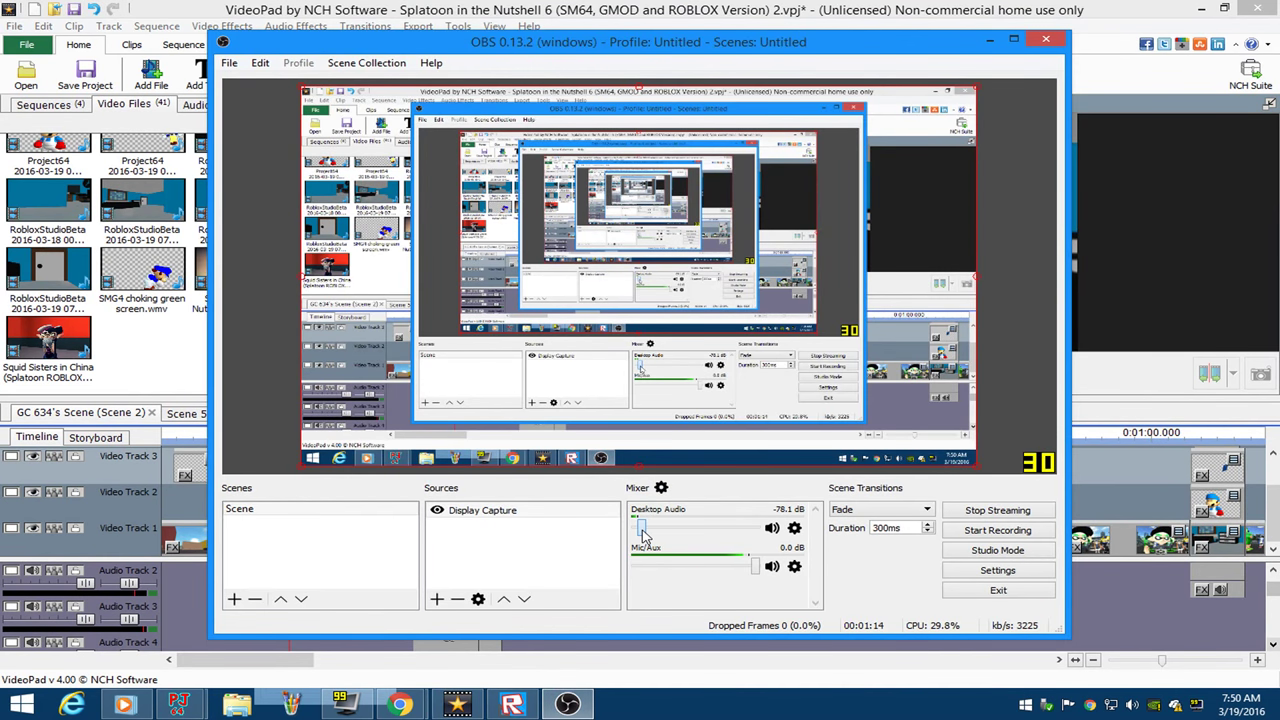
{"action": "left_click", "coordinate": [567, 704]}
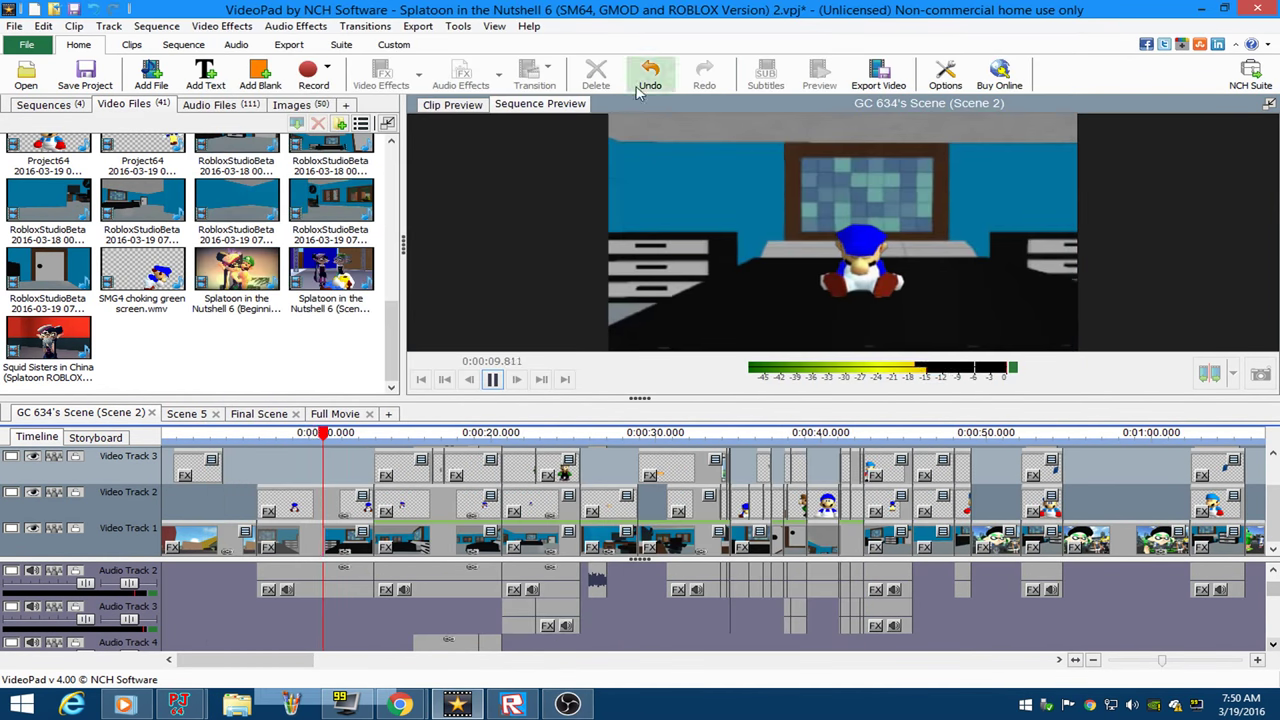
Switch to the YouTube live event in Chrome and open its watch page.
{"action": "mouse_move", "coordinate": [399, 704]}
{"action": "left_click", "coordinate": [321, 606]}
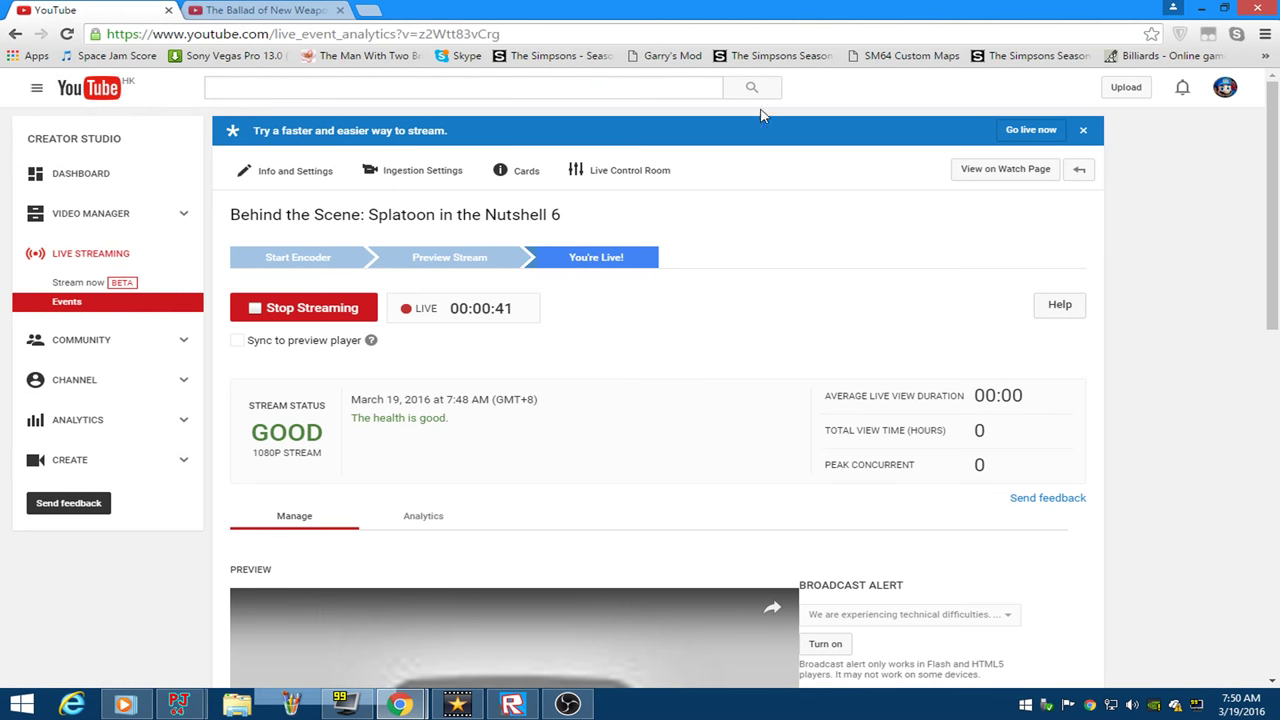
{"action": "left_click", "coordinate": [1006, 169]}
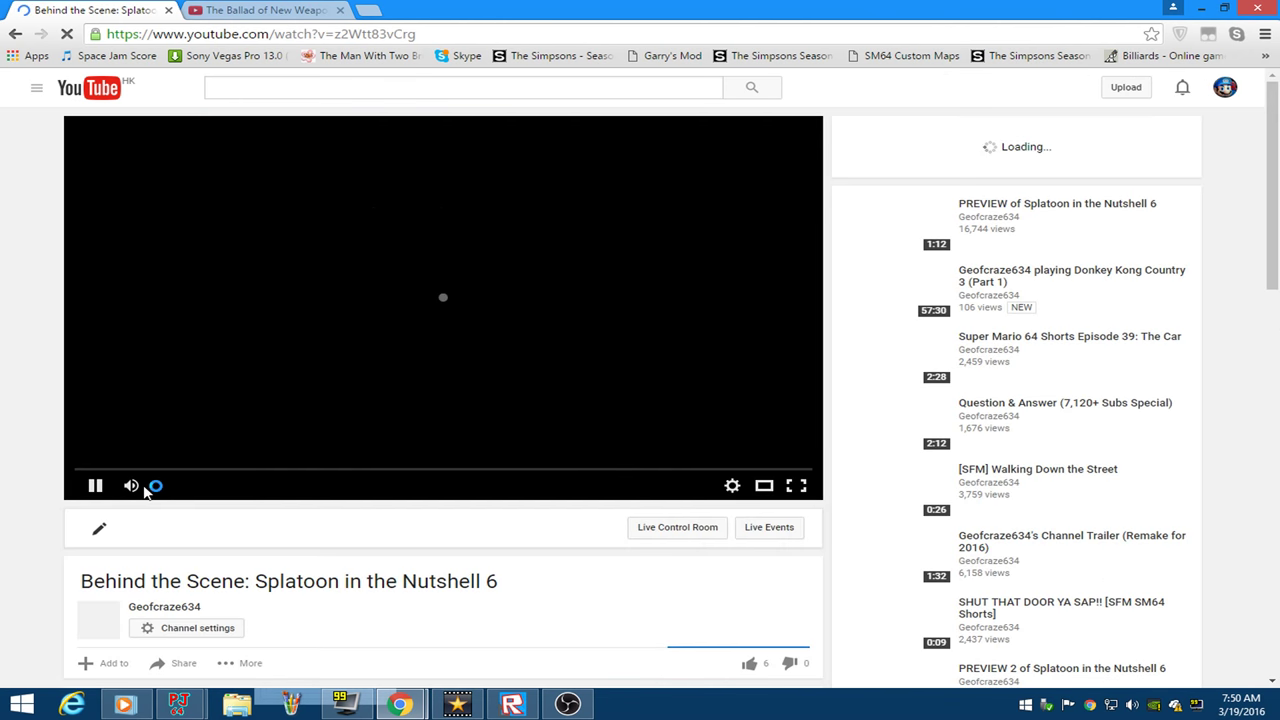
{"action": "scroll", "coordinate": [612, 551], "scroll_direction": "down", "scroll_amount": 3}
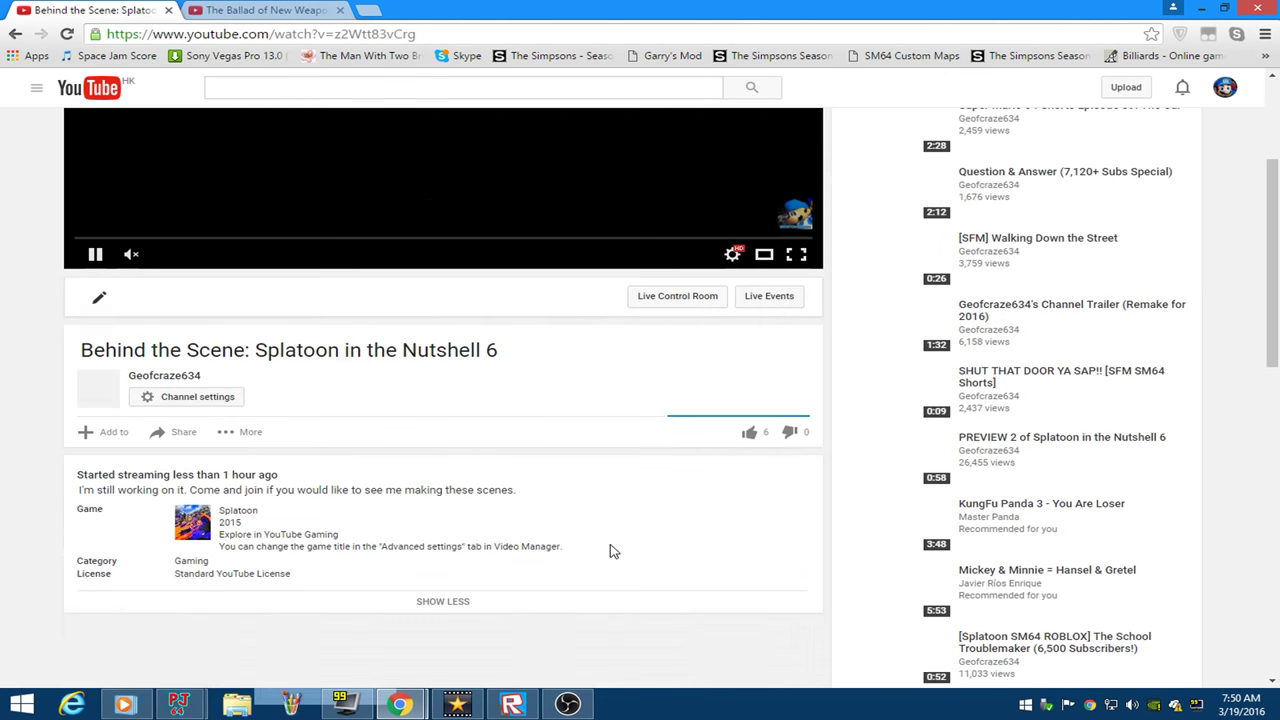
{"action": "scroll", "coordinate": [612, 551], "scroll_direction": "up", "scroll_amount": 2}
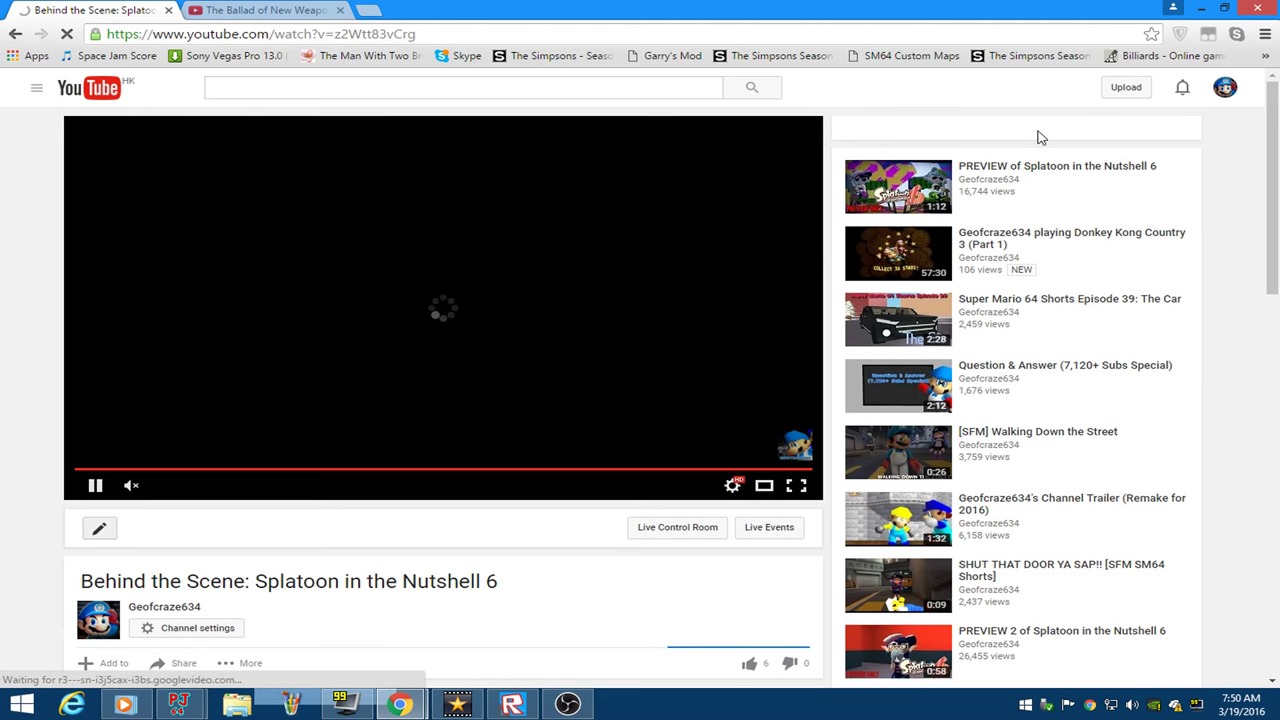
Restore the Chrome window to a smaller size and park it beside the VideoPad preview with the live chat showing.
{"action": "left_click_drag", "start_coordinate": [740, 10], "coordinate": [278, 55]}
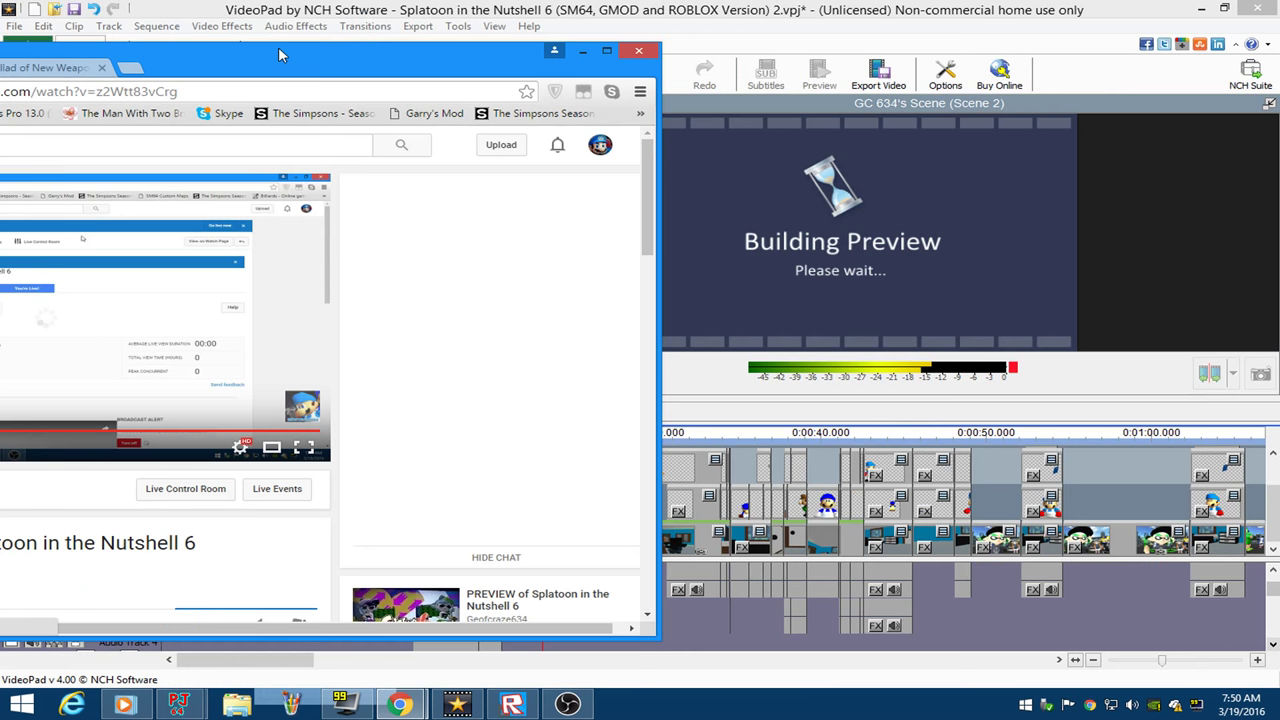
{"action": "scroll", "coordinate": [479, 380], "scroll_direction": "down", "scroll_amount": 2}
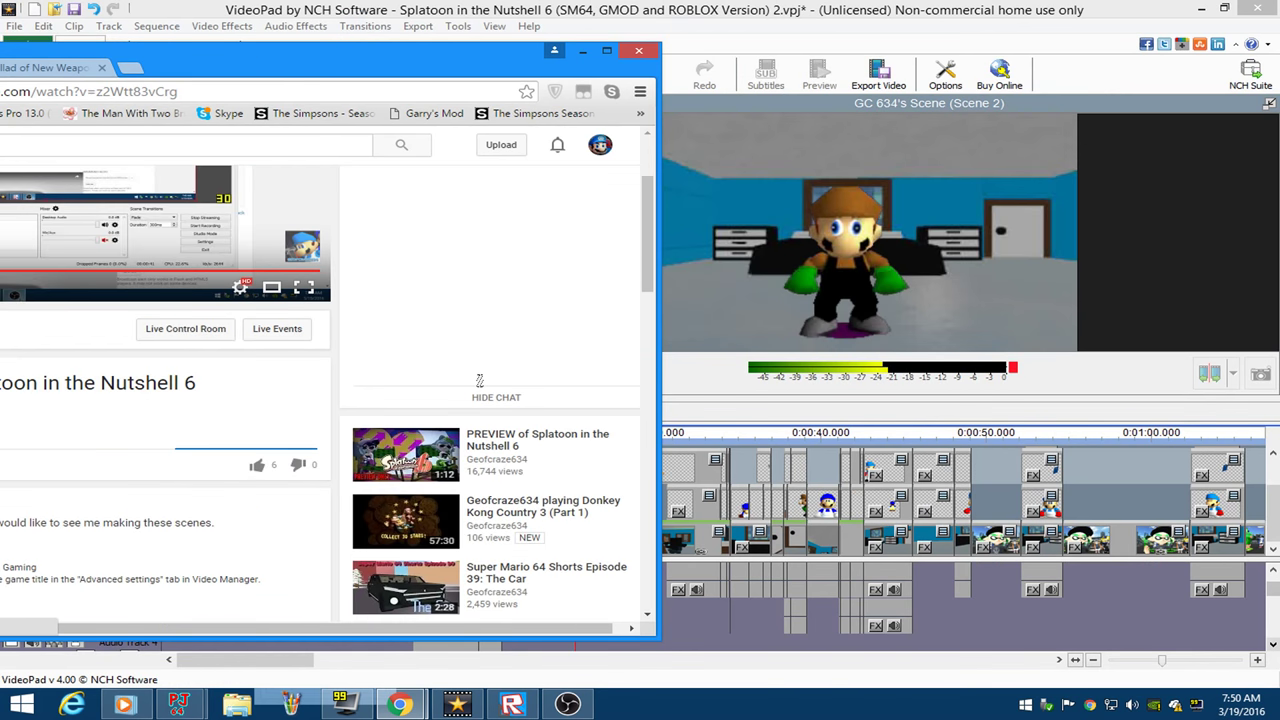
{"action": "scroll", "coordinate": [479, 380], "scroll_direction": "up", "scroll_amount": 2}
{"action": "left_click_drag", "start_coordinate": [445, 74], "coordinate": [100, 80]}
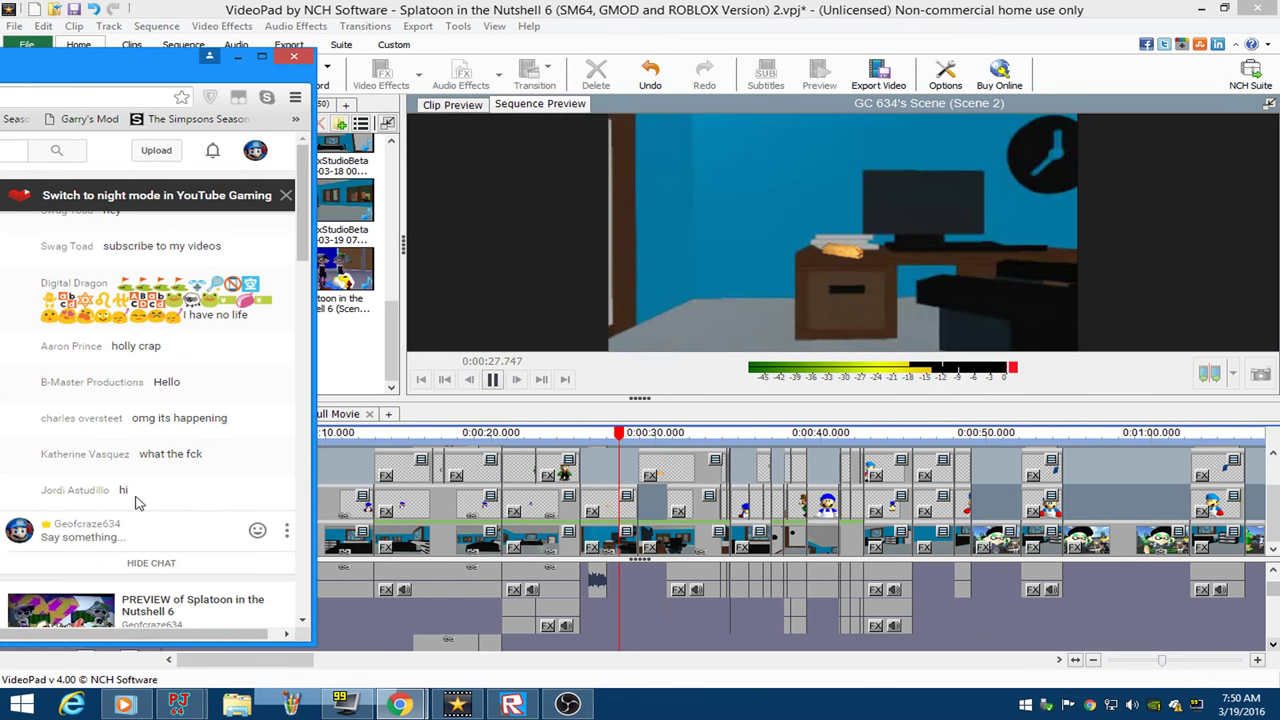
Bring up the Project64 window from behind VideoPad and reposition it over the parked browser window.
{"action": "left_click", "coordinate": [643, 450]}
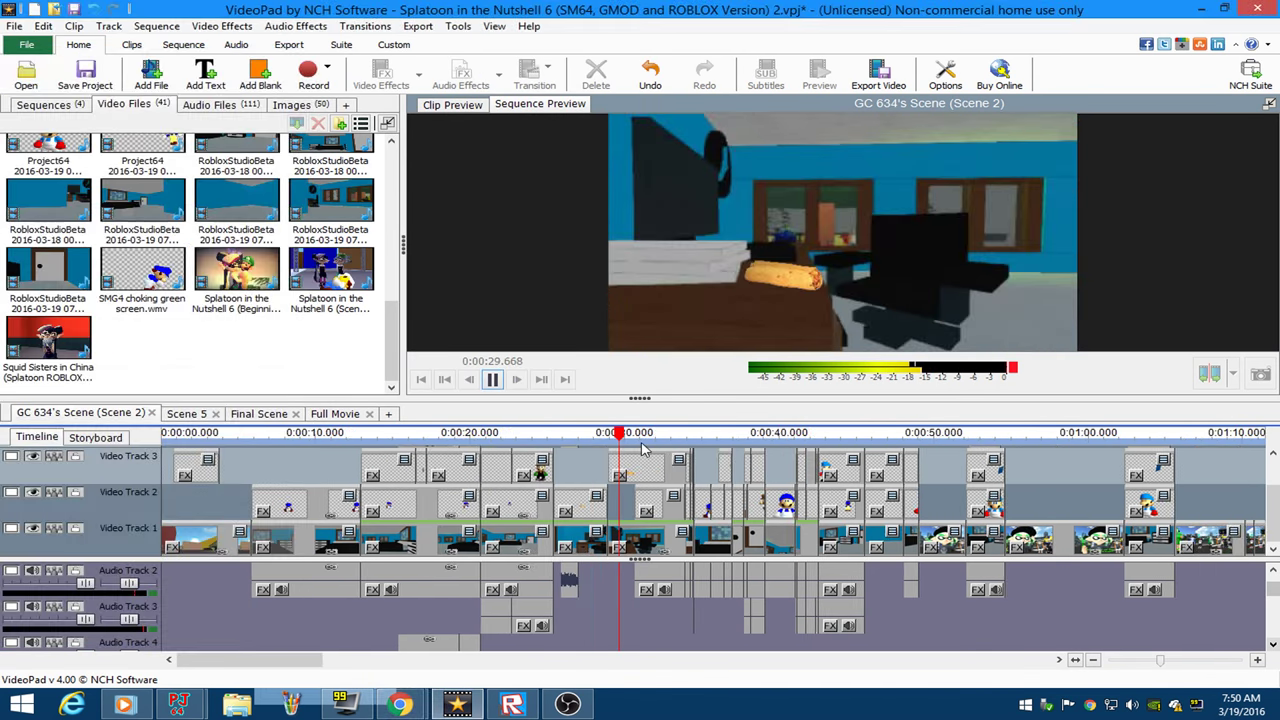
{"action": "scroll", "coordinate": [642, 448], "scroll_direction": "down", "scroll_amount": 1}
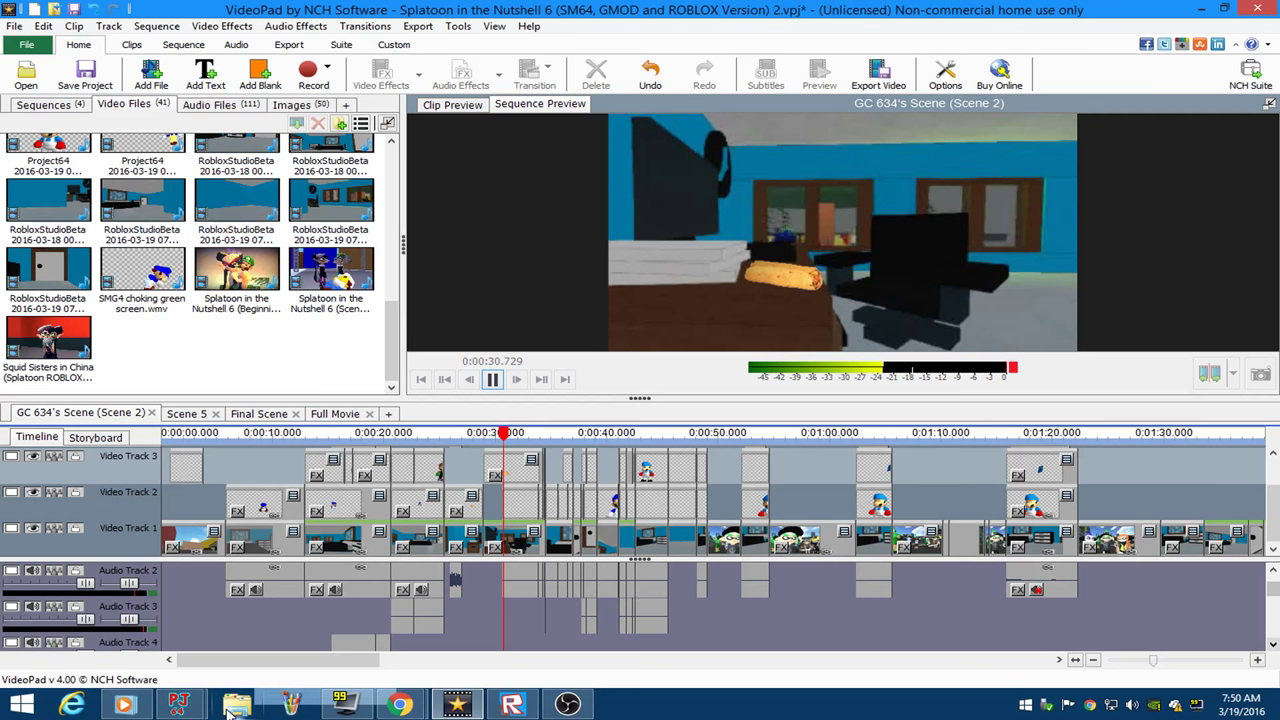
{"action": "left_click", "coordinate": [179, 705]}
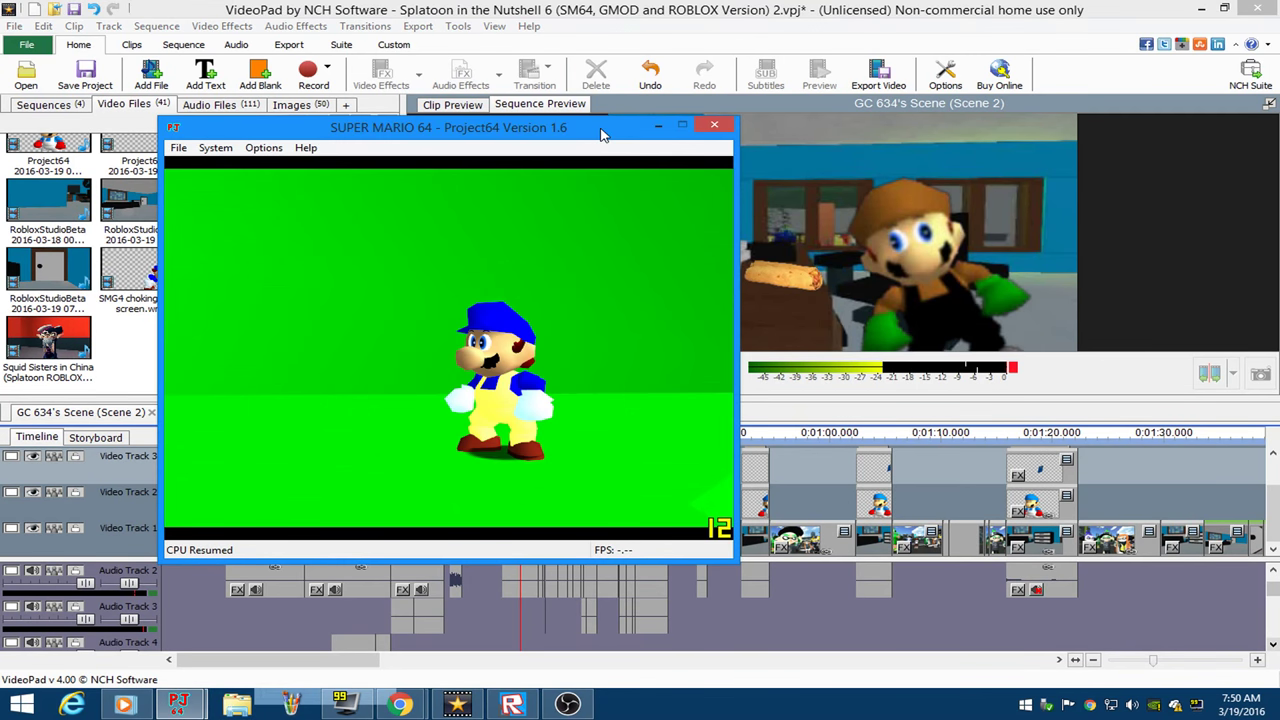
{"action": "left_click_drag", "start_coordinate": [603, 135], "coordinate": [449, 163]}
{"action": "left_click", "coordinate": [515, 155]}
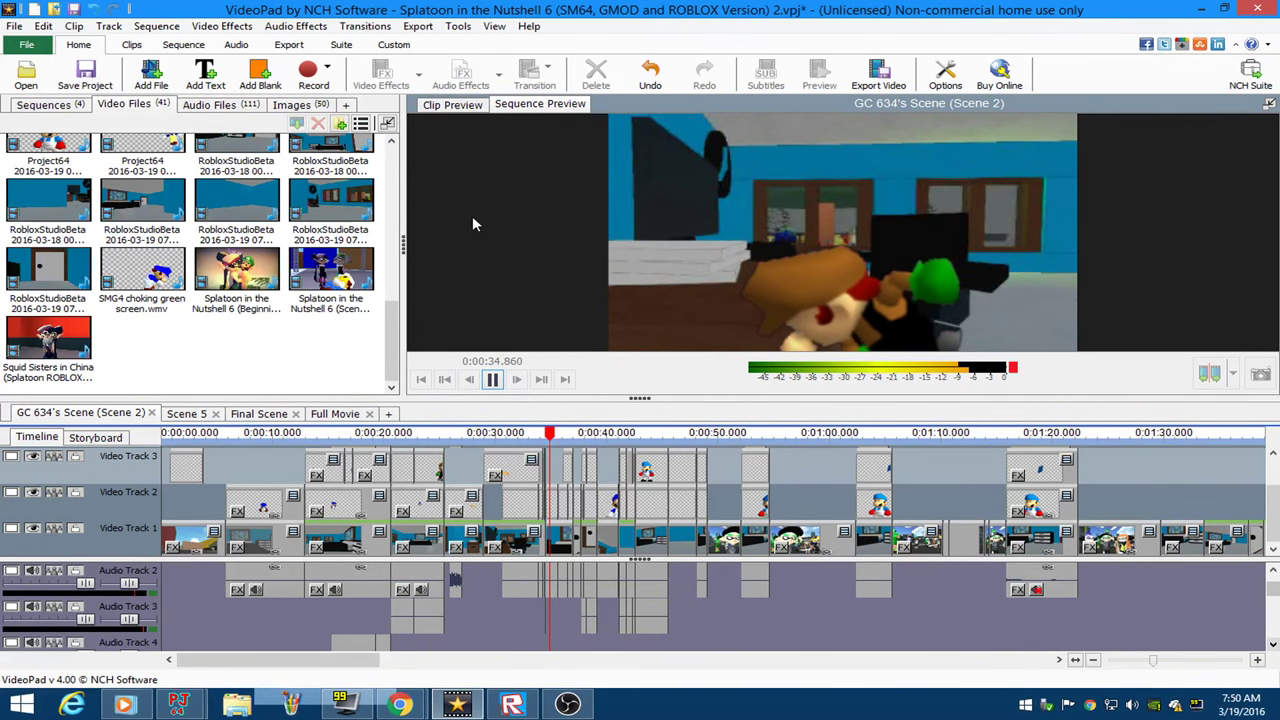
Pause and resume the Scene 2 preview, and mute the Mic/Aux source in the OBS mixer.
{"action": "left_click", "coordinate": [493, 380]}
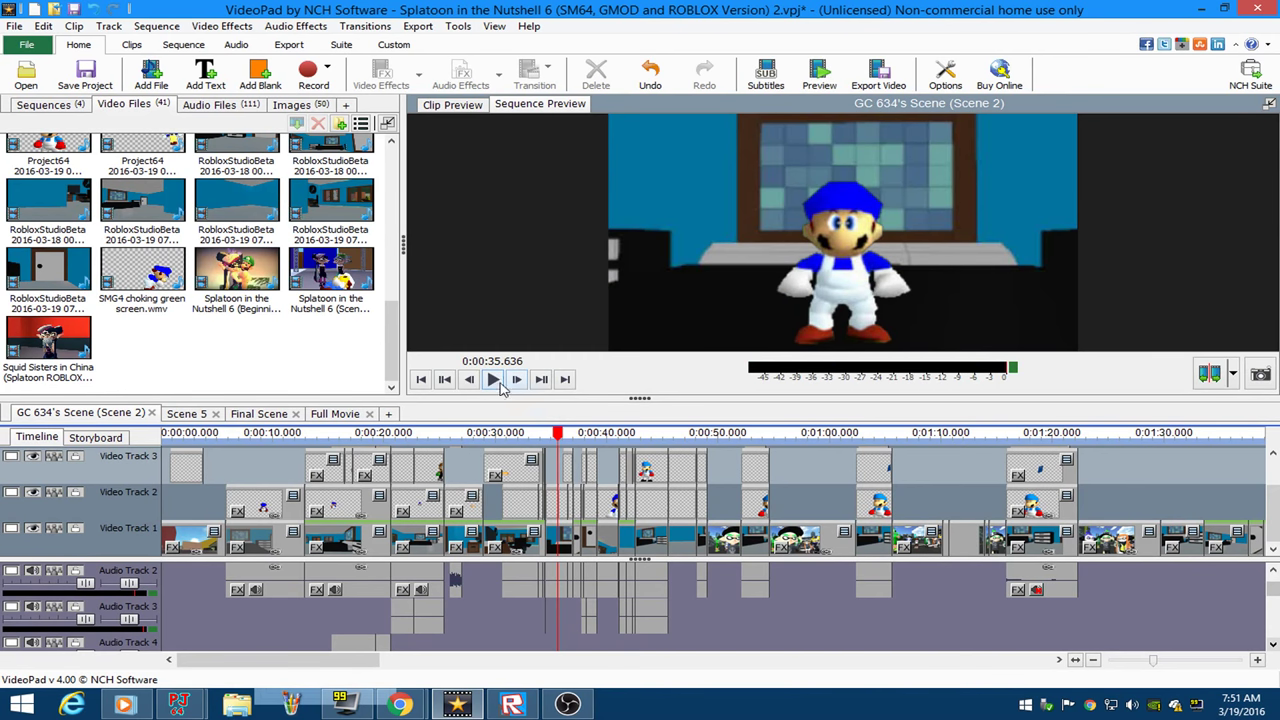
{"action": "left_click", "coordinate": [501, 386]}
{"action": "left_click", "coordinate": [567, 704]}
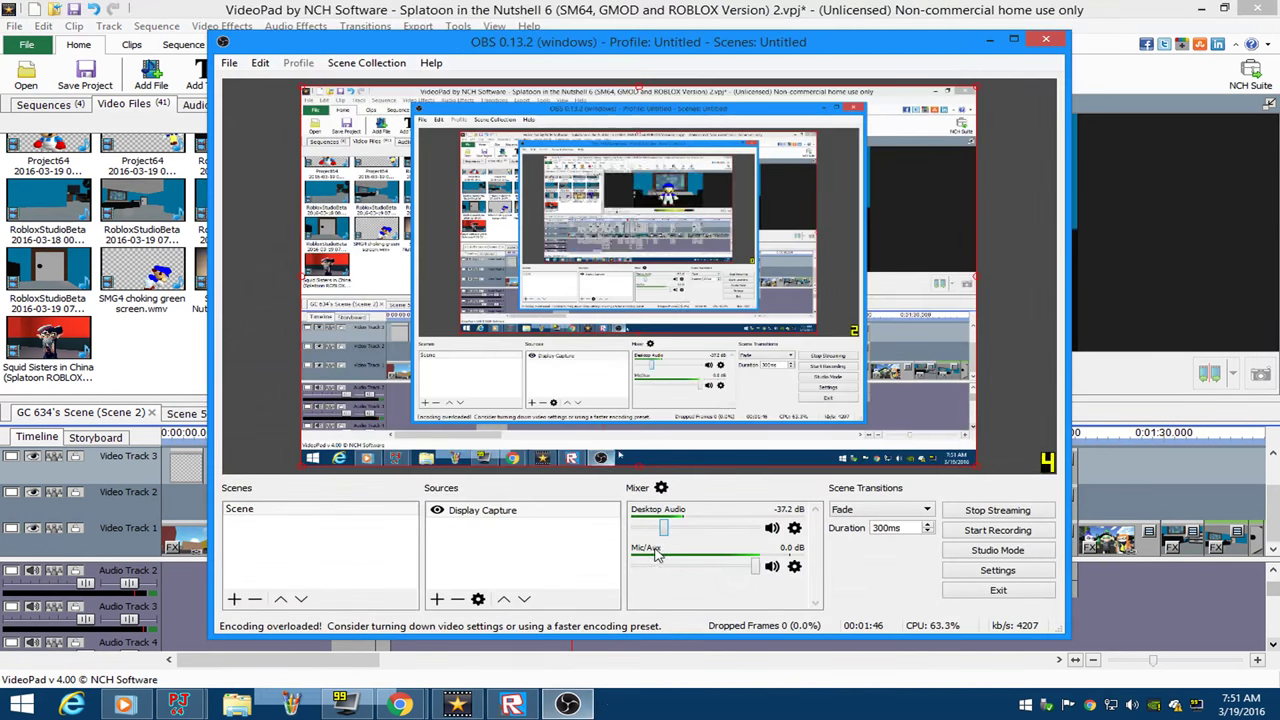
{"action": "left_click", "coordinate": [771, 567]}
{"action": "left_click", "coordinate": [989, 41]}
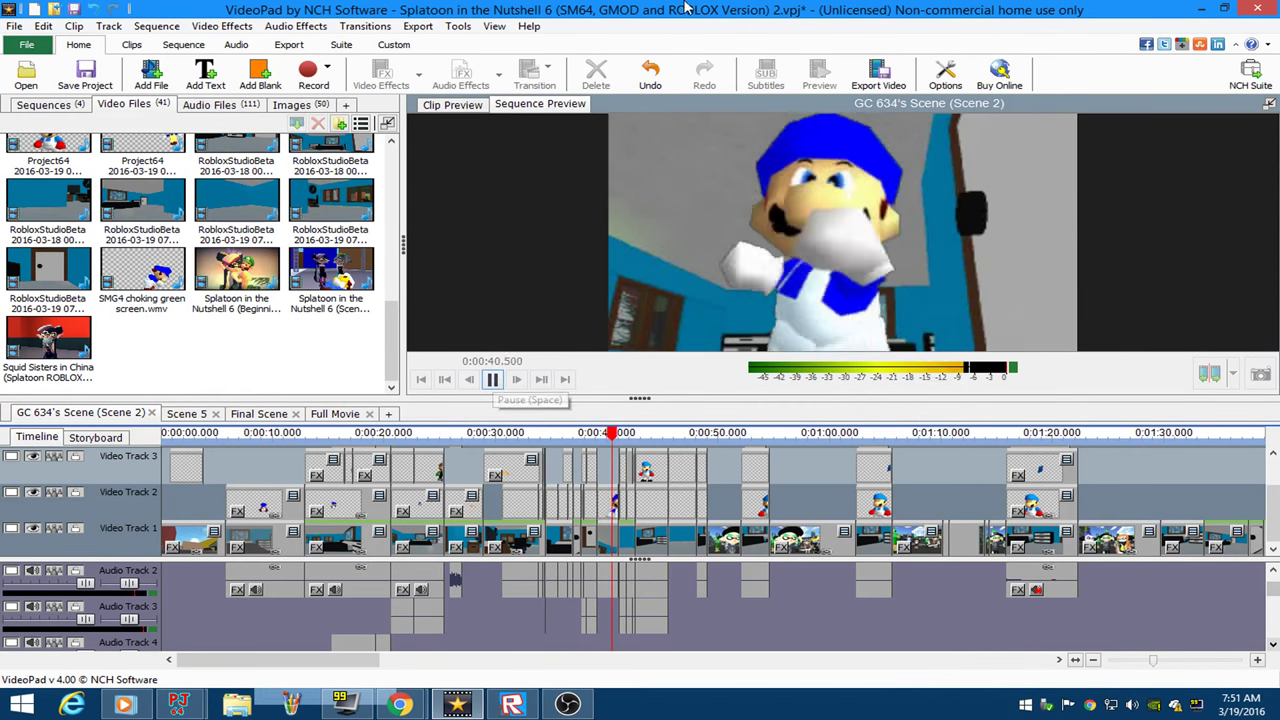
Restore VideoPad to a smaller window and reposition it and the OBS window so the live chat can be reached.
{"action": "left_click_drag", "start_coordinate": [686, 5], "coordinate": [782, 71]}
{"action": "left_click", "coordinate": [590, 55]}
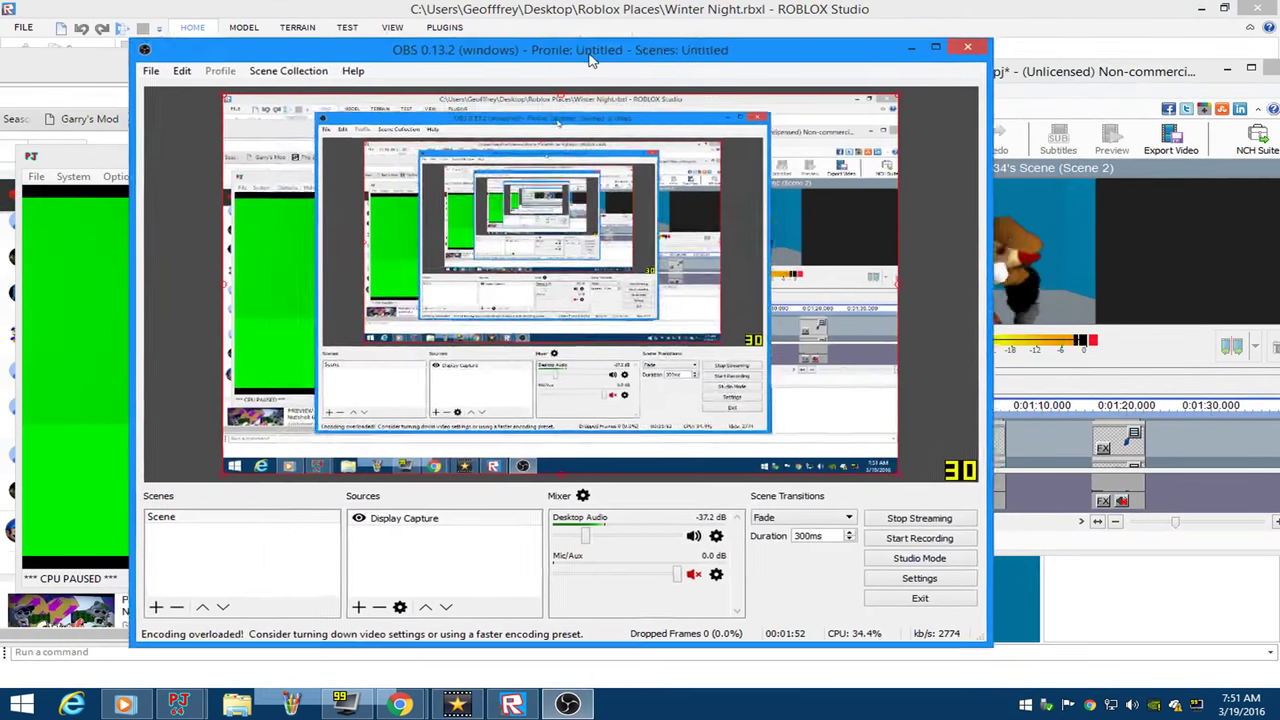
{"action": "left_click_drag", "start_coordinate": [590, 55], "coordinate": [523, 70]}
{"action": "left_click", "coordinate": [846, 62]}
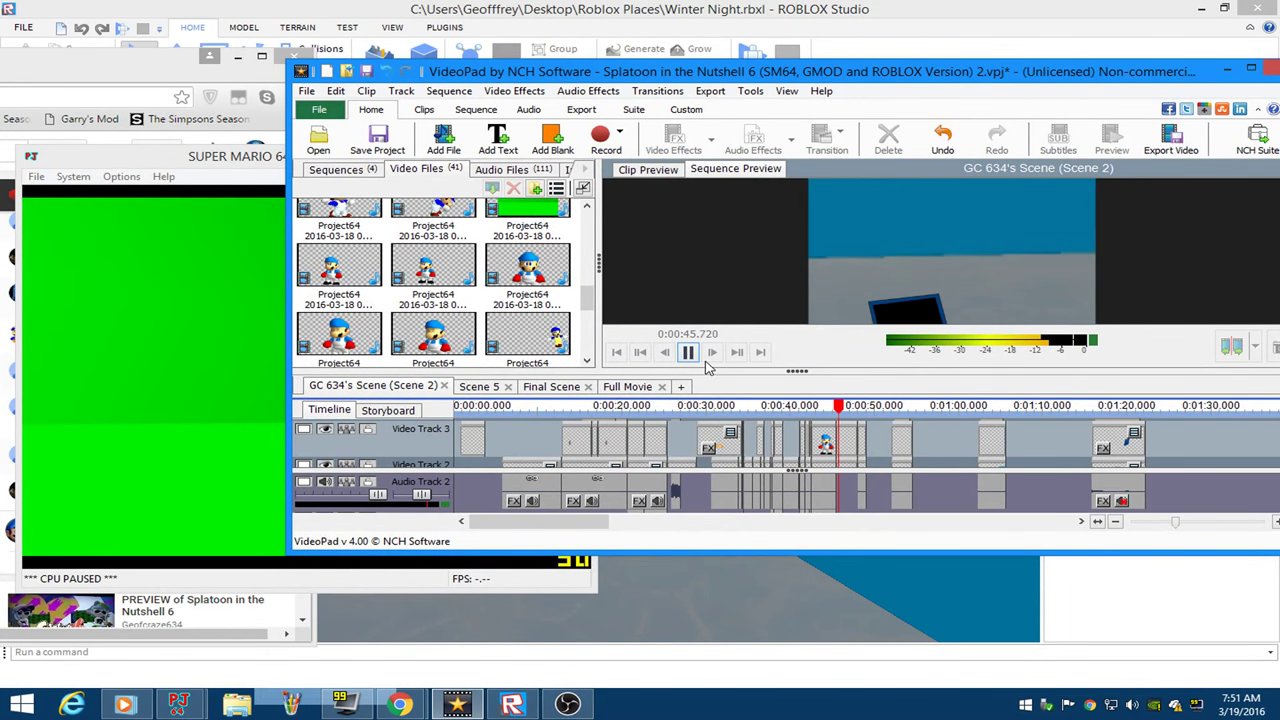
{"action": "left_click_drag", "start_coordinate": [1082, 71], "coordinate": [900, 38]}
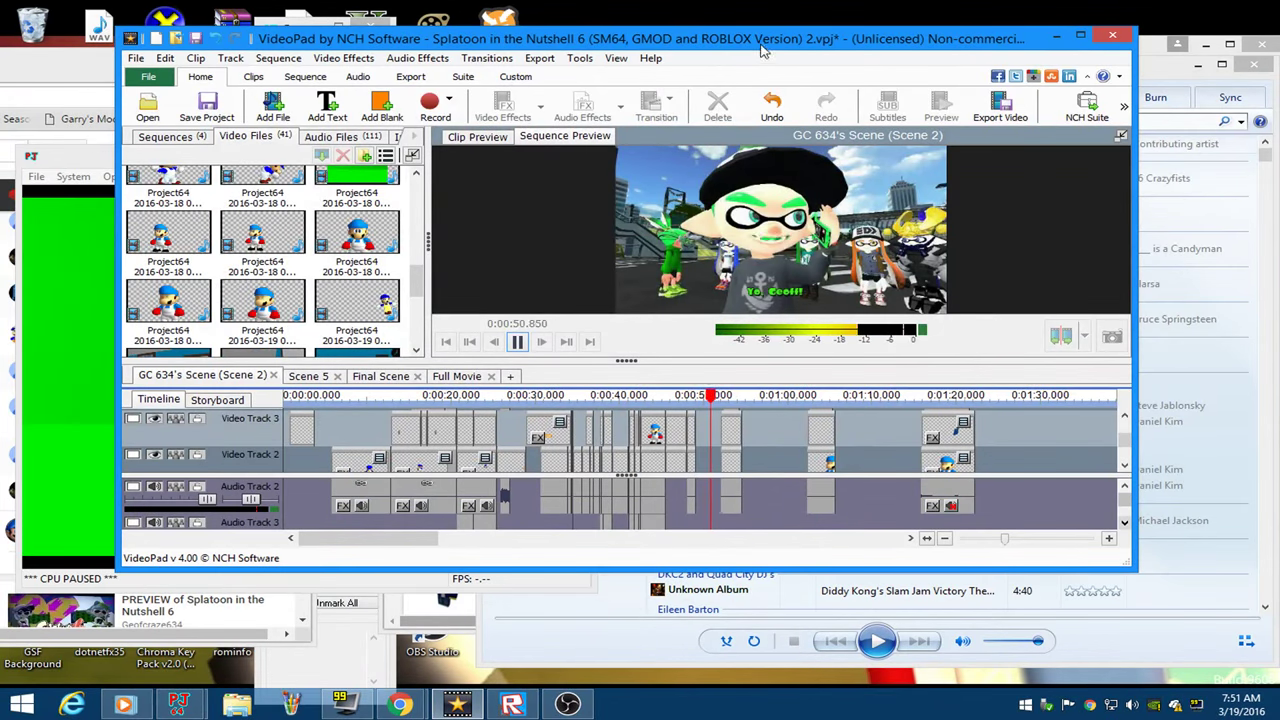
{"action": "left_click_drag", "start_coordinate": [843, 22], "coordinate": [897, 77]}
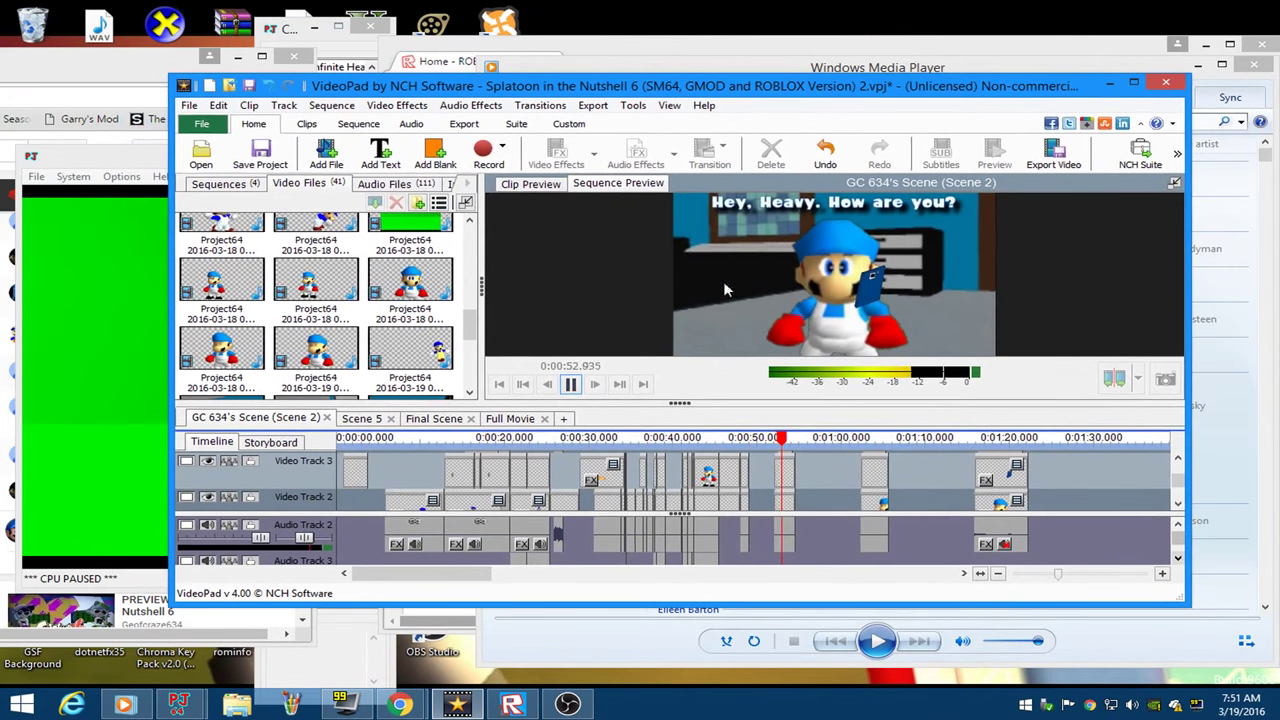
Post the message "I'm already" in the YouTube live chat.
{"action": "left_click", "coordinate": [113, 76]}
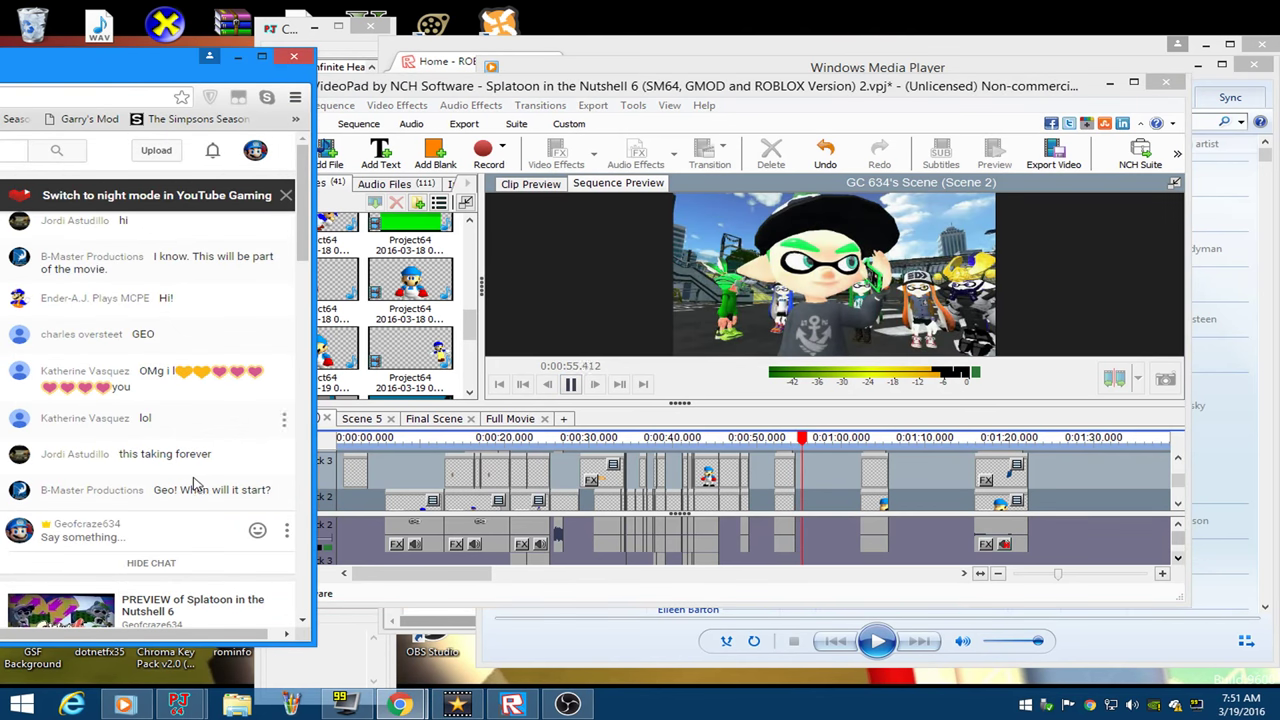
{"action": "left_click", "coordinate": [172, 538]}
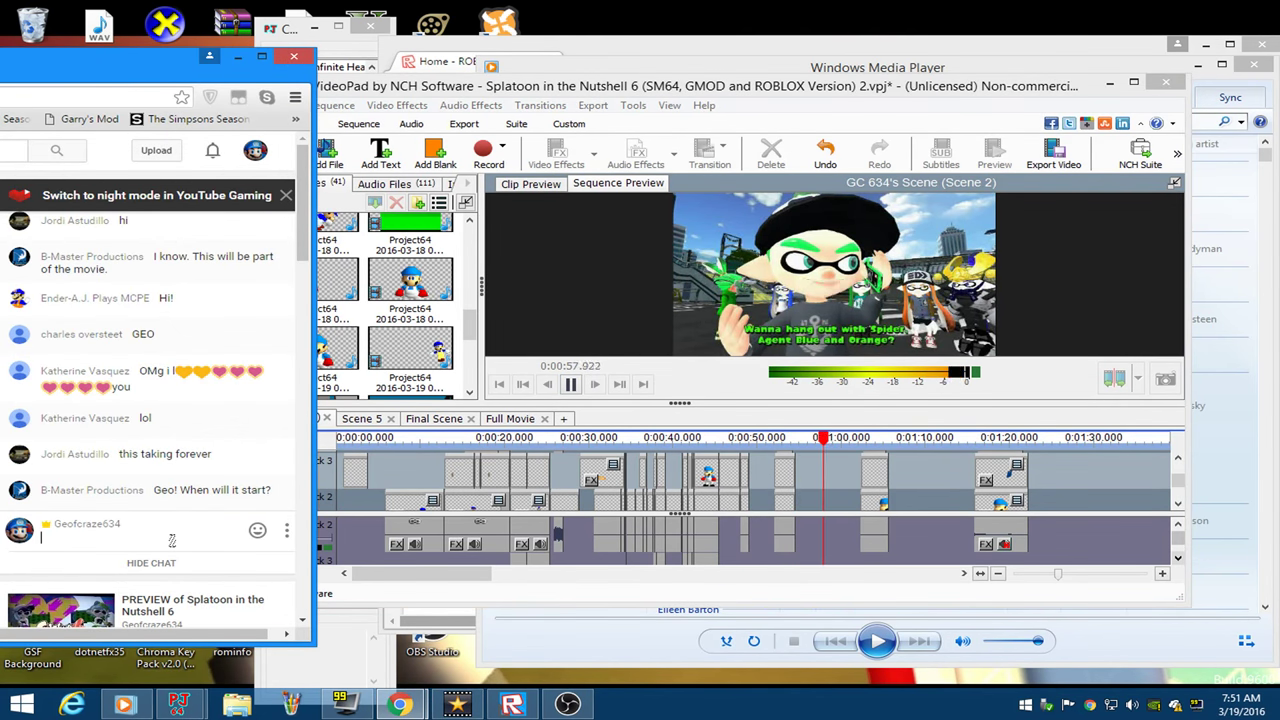
{"action": "type", "text": "I'm already"}
{"action": "key", "text": "Return"}
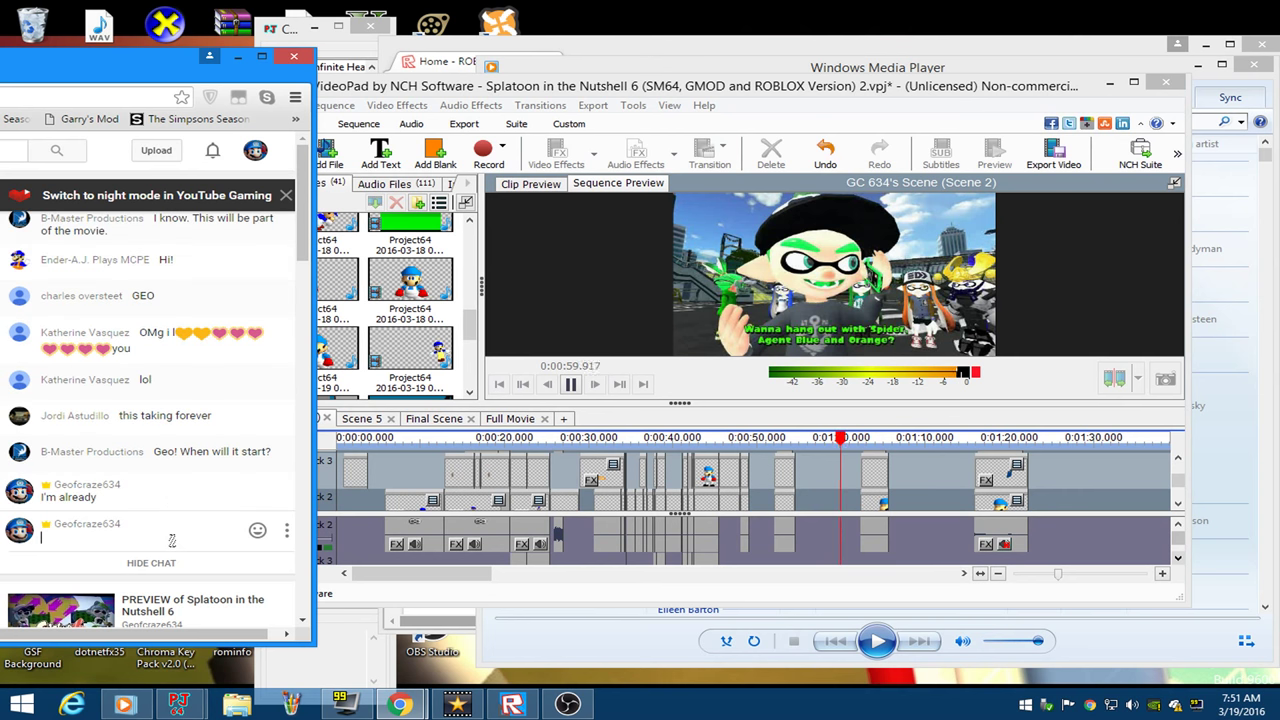
Maximize VideoPad, save the project, and bring the rest of the Scene 2 timeline into view.
{"action": "left_click", "coordinate": [1134, 81]}
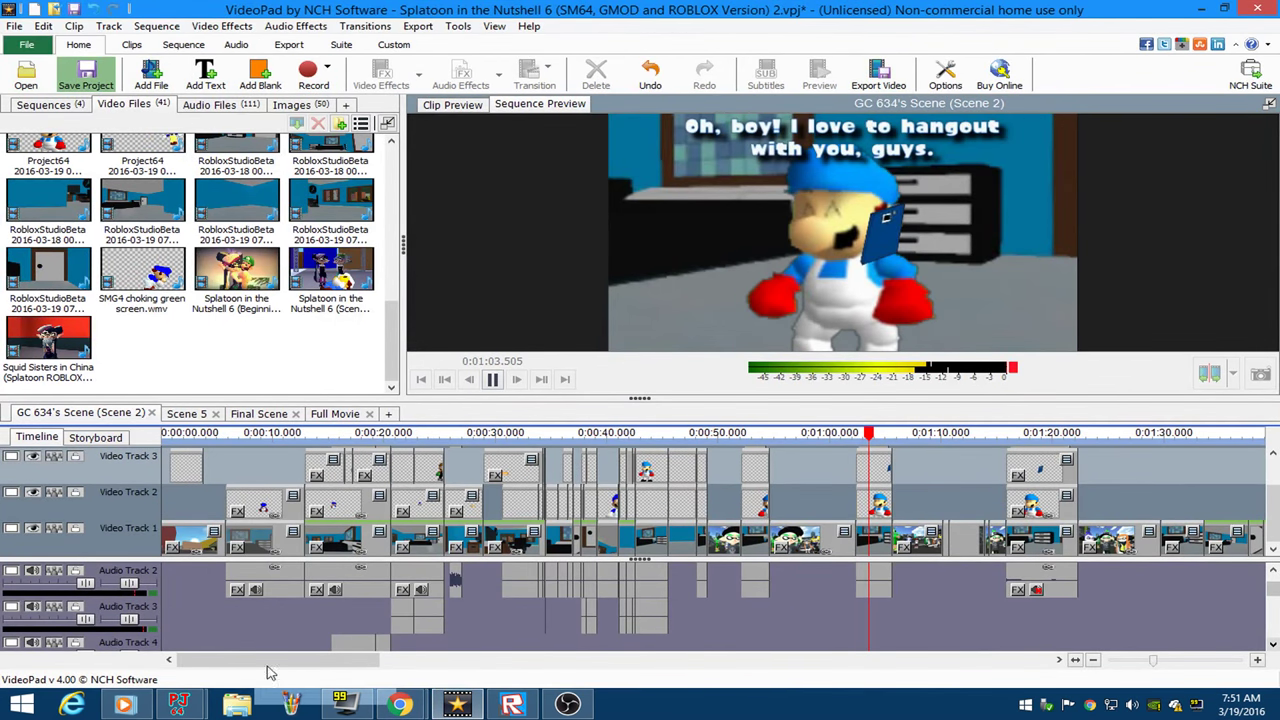
{"action": "scroll", "coordinate": [328, 562], "scroll_direction": "down", "scroll_amount": 2}
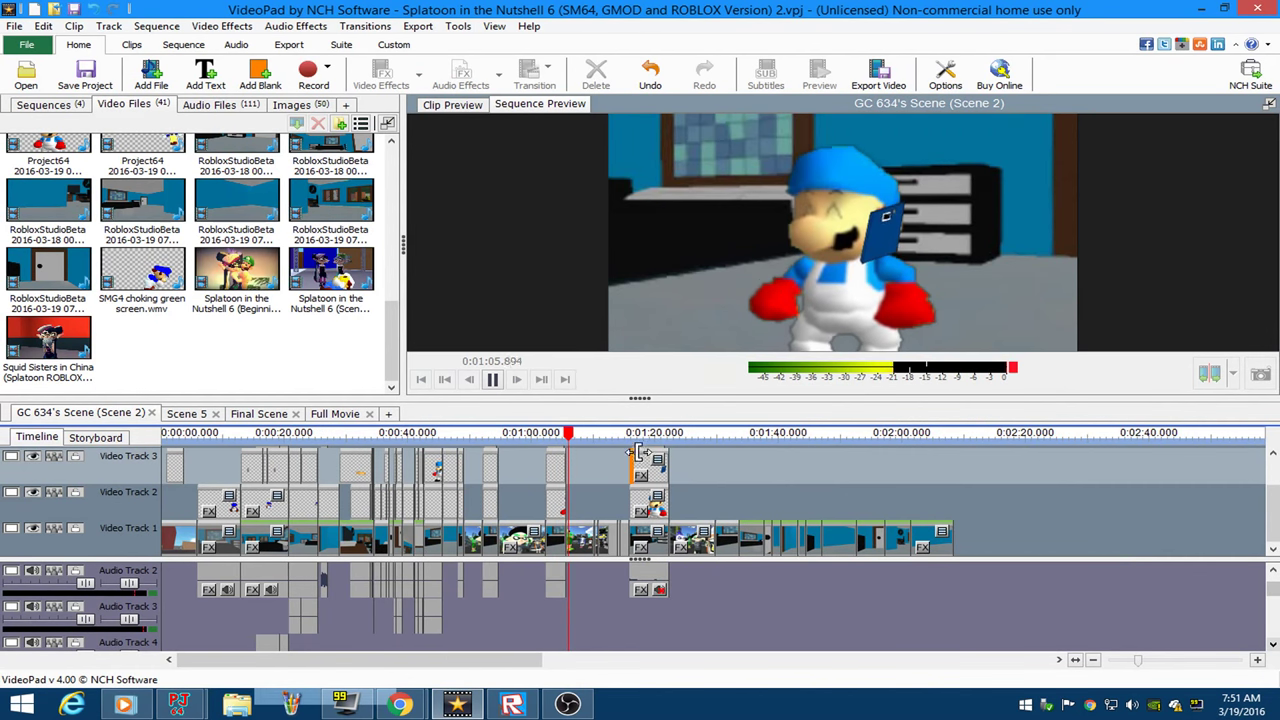
{"action": "scroll", "coordinate": [630, 481], "scroll_direction": "up", "scroll_amount": 1}
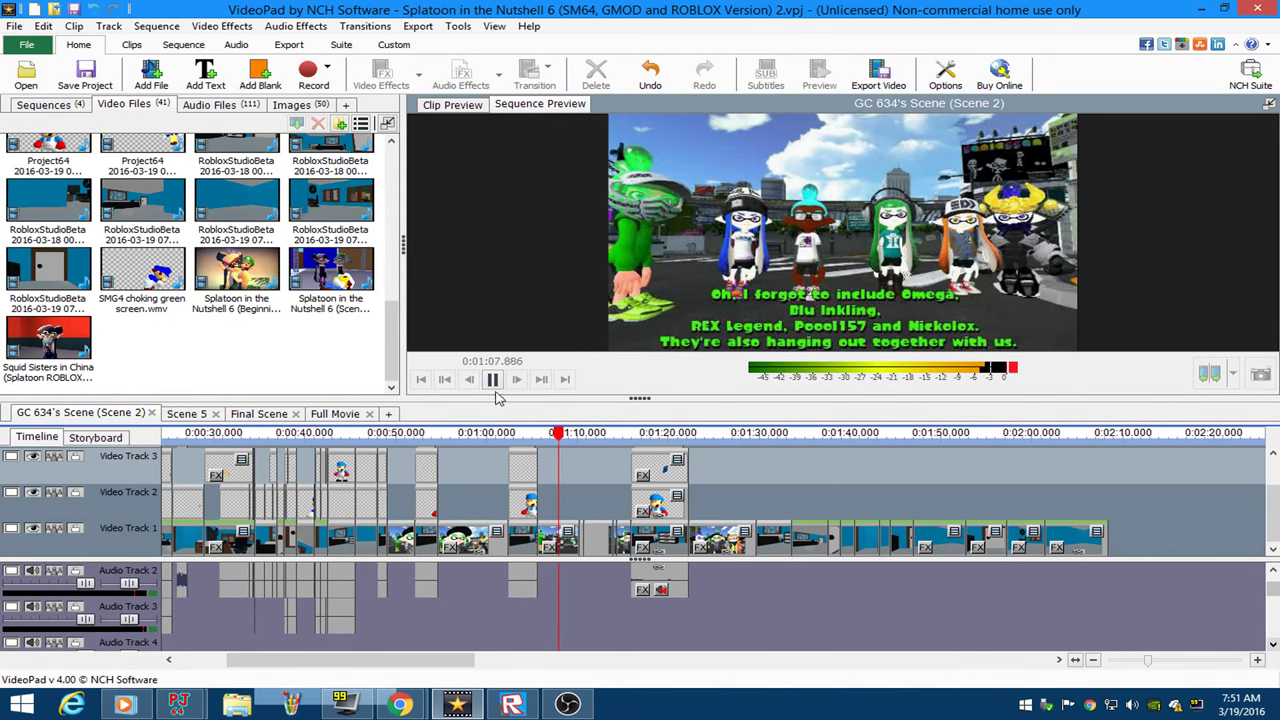
Pause the Scene 2 preview and unmute the Mic/Aux source in the OBS mixer.
{"action": "left_click", "coordinate": [581, 706]}
{"action": "left_click", "coordinate": [626, 591]}
{"action": "left_click", "coordinate": [846, 62]}
{"action": "left_click_drag", "start_coordinate": [362, 663], "coordinate": [310, 665]}
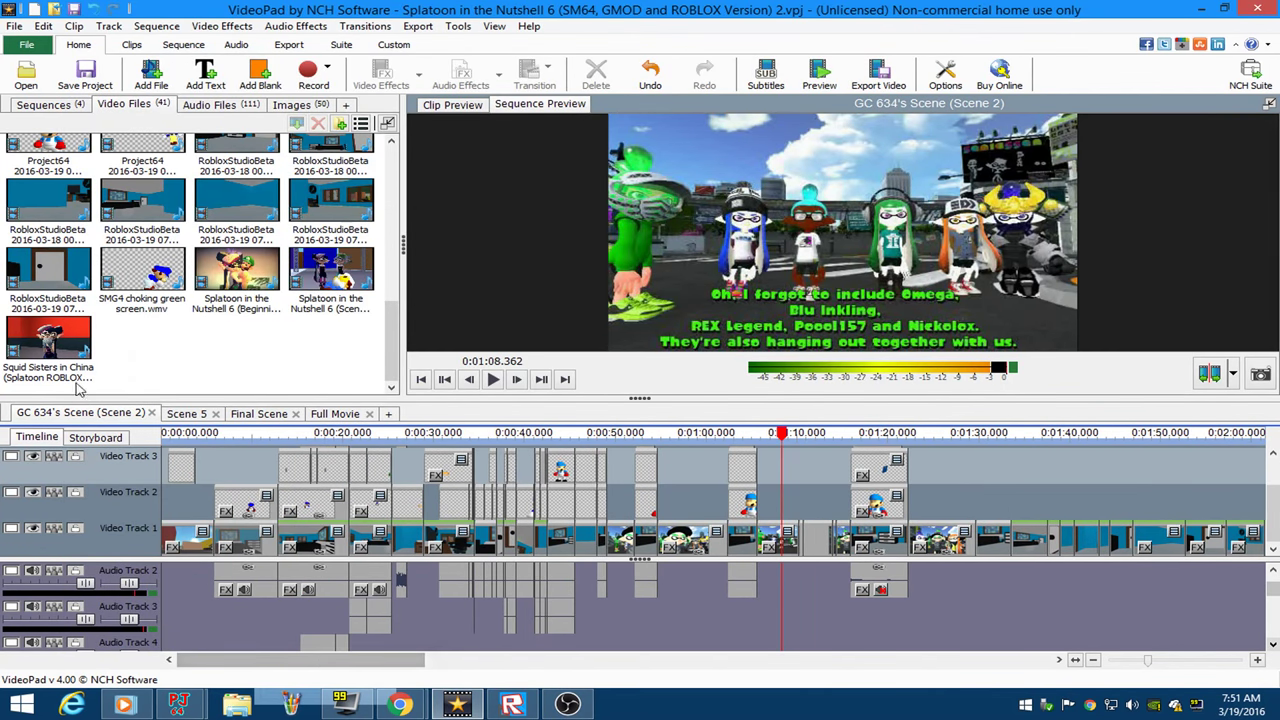
Preview the Scene 5 sequence from 0:00:39.669, where its overlay clip starts, and return the playhead to the beginning.
{"action": "left_click", "coordinate": [189, 414]}
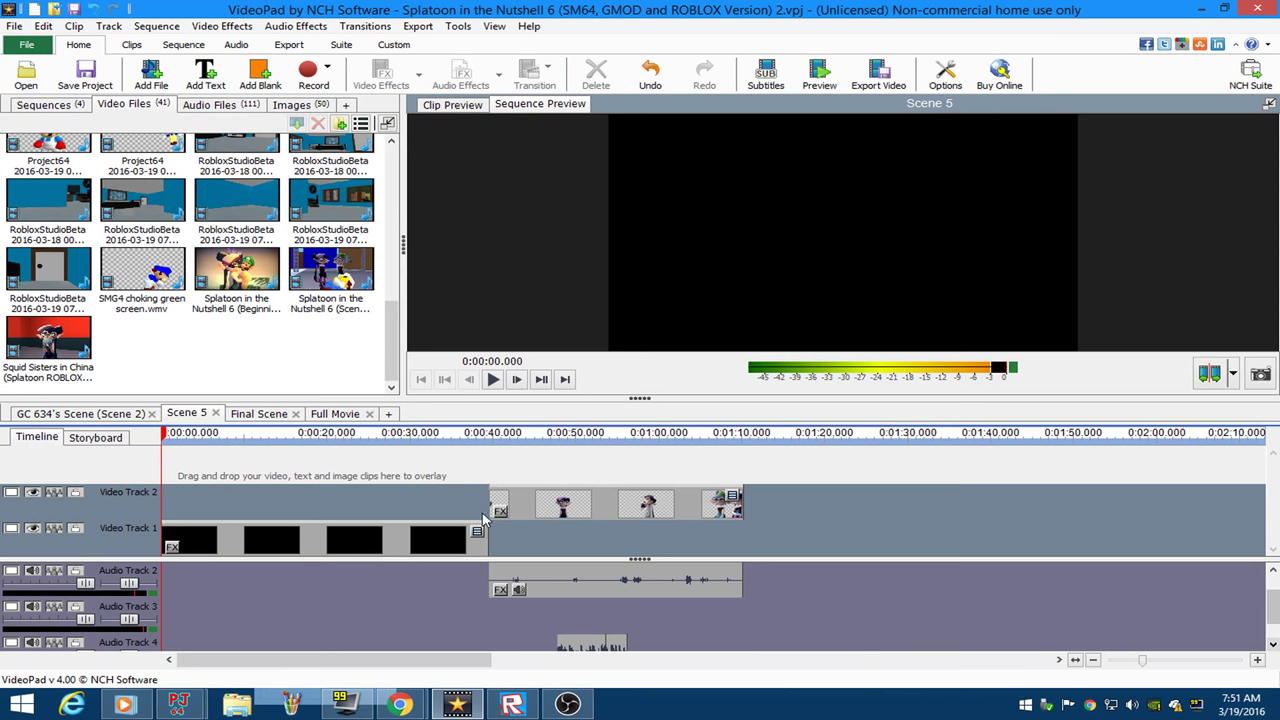
{"action": "mouse_move", "coordinate": [485, 439]}
{"action": "left_mouse_down"}
{"action": "mouse_move", "coordinate": [111, 457]}
{"action": "mouse_move", "coordinate": [534, 419]}
{"action": "mouse_move", "coordinate": [417, 433]}
{"action": "mouse_move", "coordinate": [490, 433]}
{"action": "left_mouse_up"}
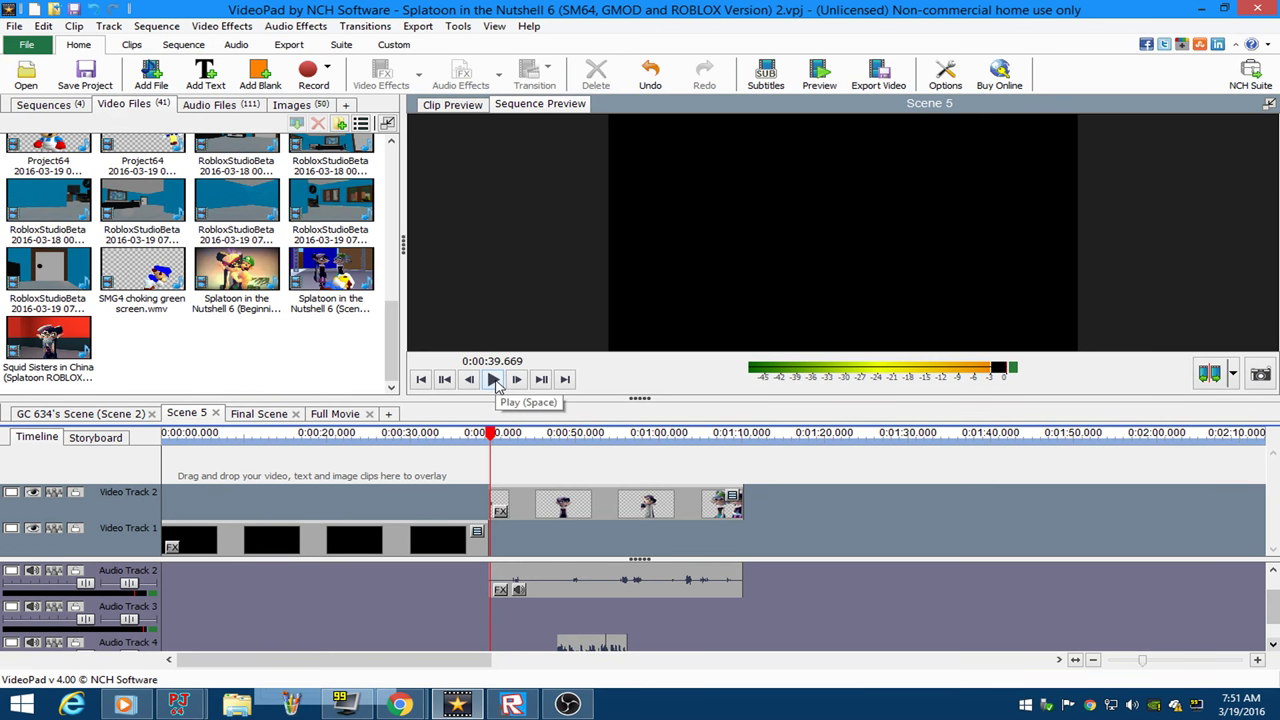
{"action": "left_click", "coordinate": [493, 380]}
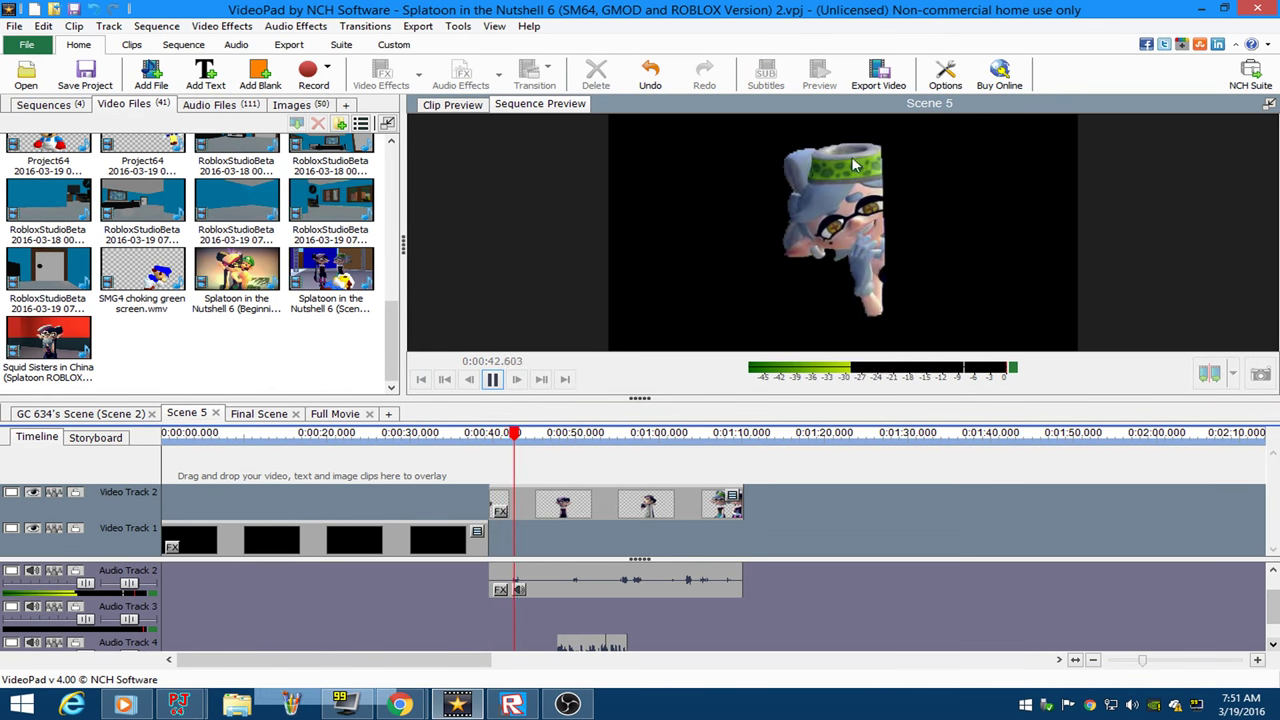
{"action": "left_click", "coordinate": [492, 379]}
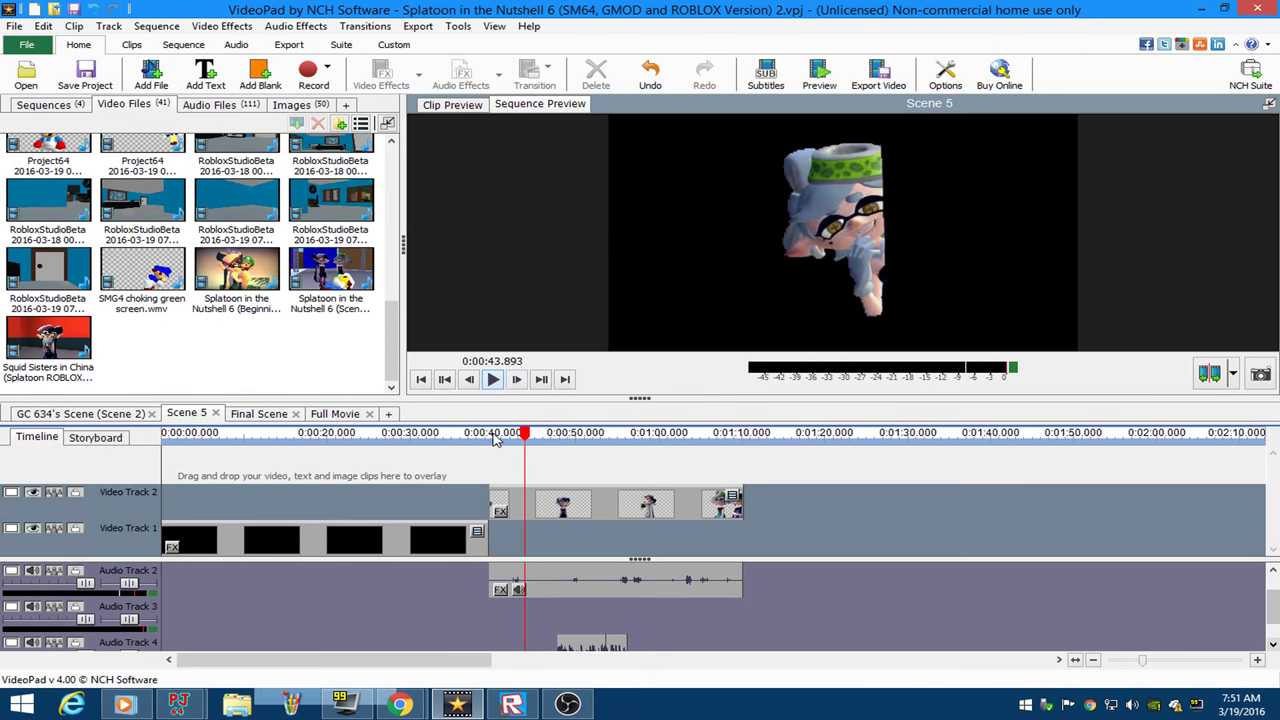
{"action": "left_click", "coordinate": [165, 436]}
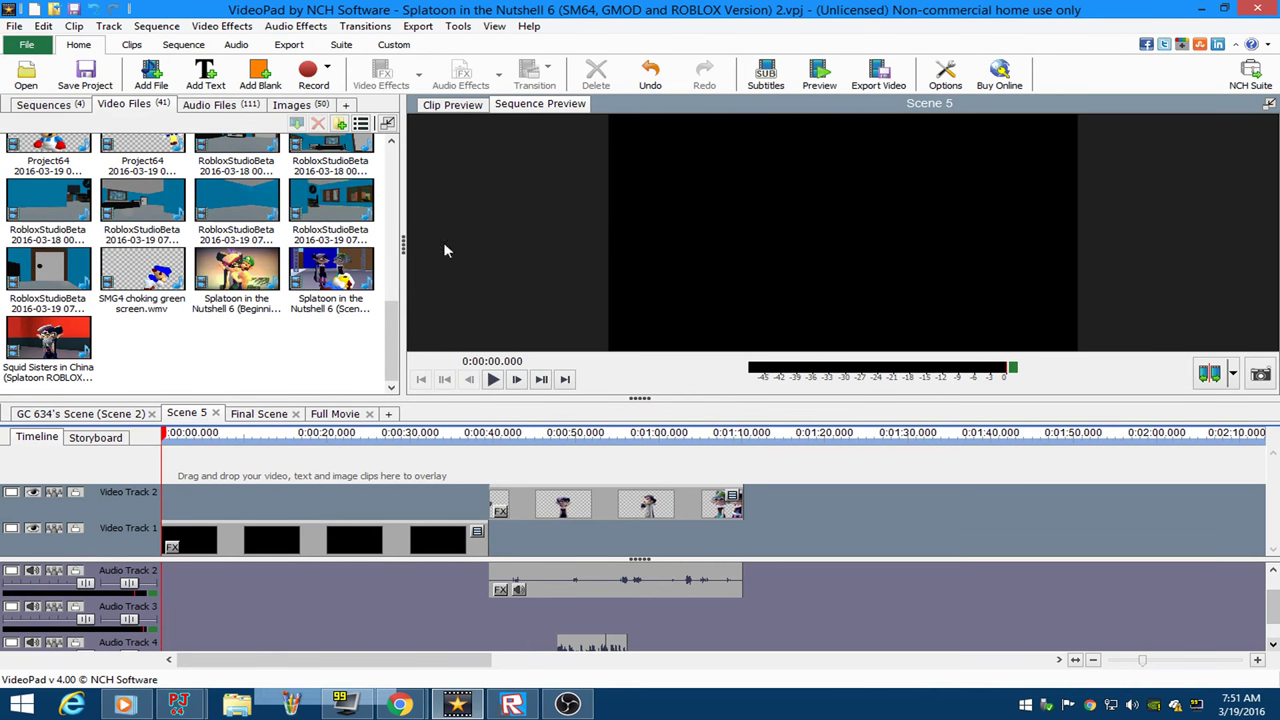
{"action": "double_click", "coordinate": [237, 200]}
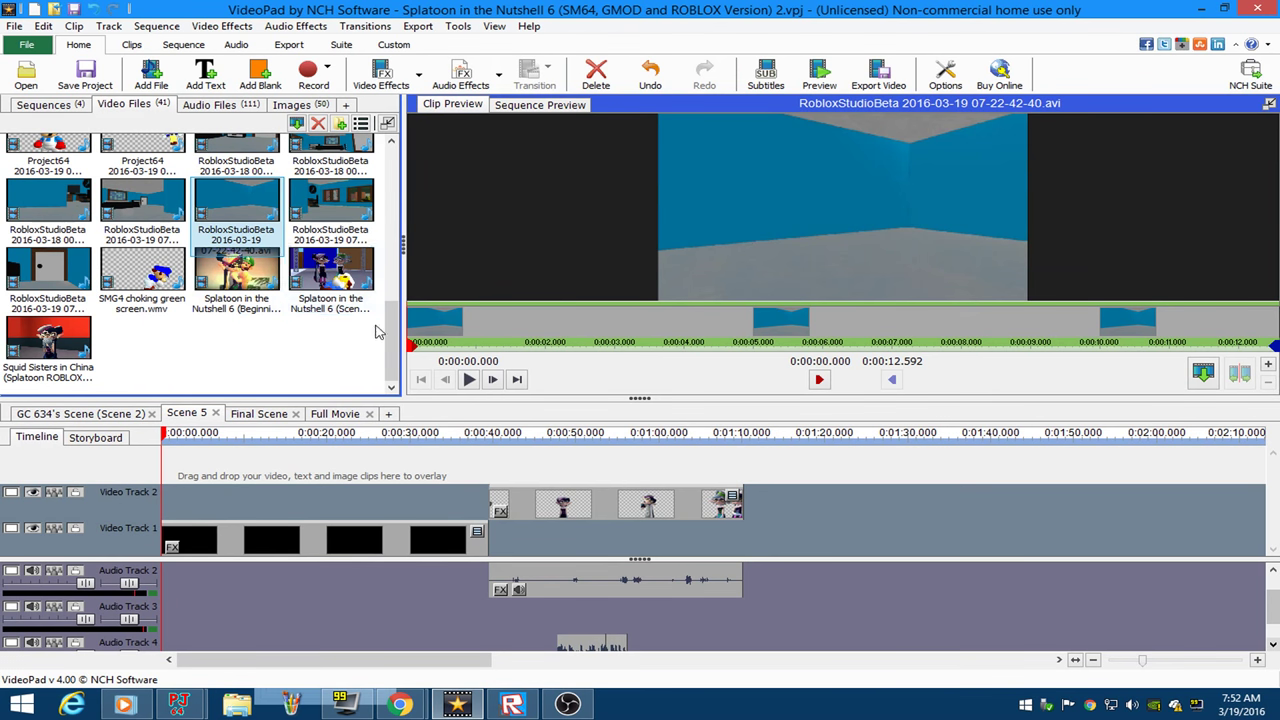
{"action": "left_click_drag", "start_coordinate": [640, 436], "coordinate": [471, 450]}
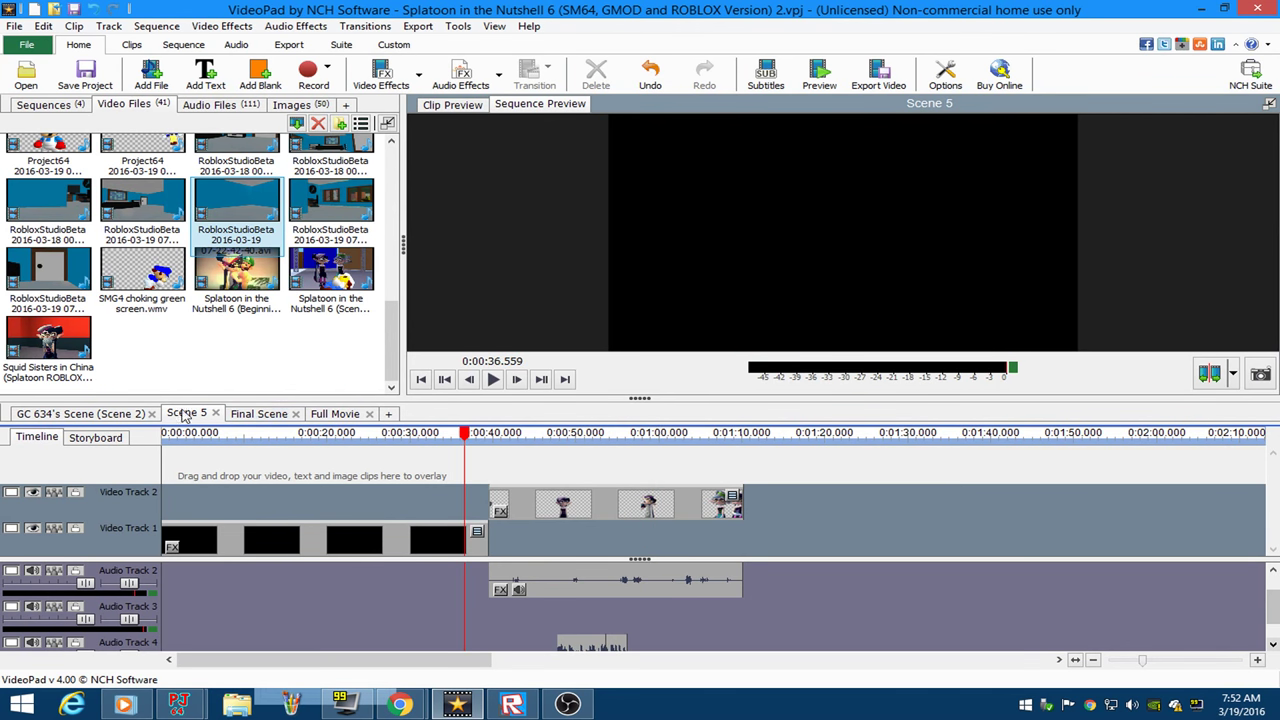
Open the Final Scene sequence and preview its frames at about 0:00:21.
{"action": "left_click", "coordinate": [258, 413]}
{"action": "scroll", "coordinate": [350, 468], "scroll_direction": "down", "scroll_amount": 3}
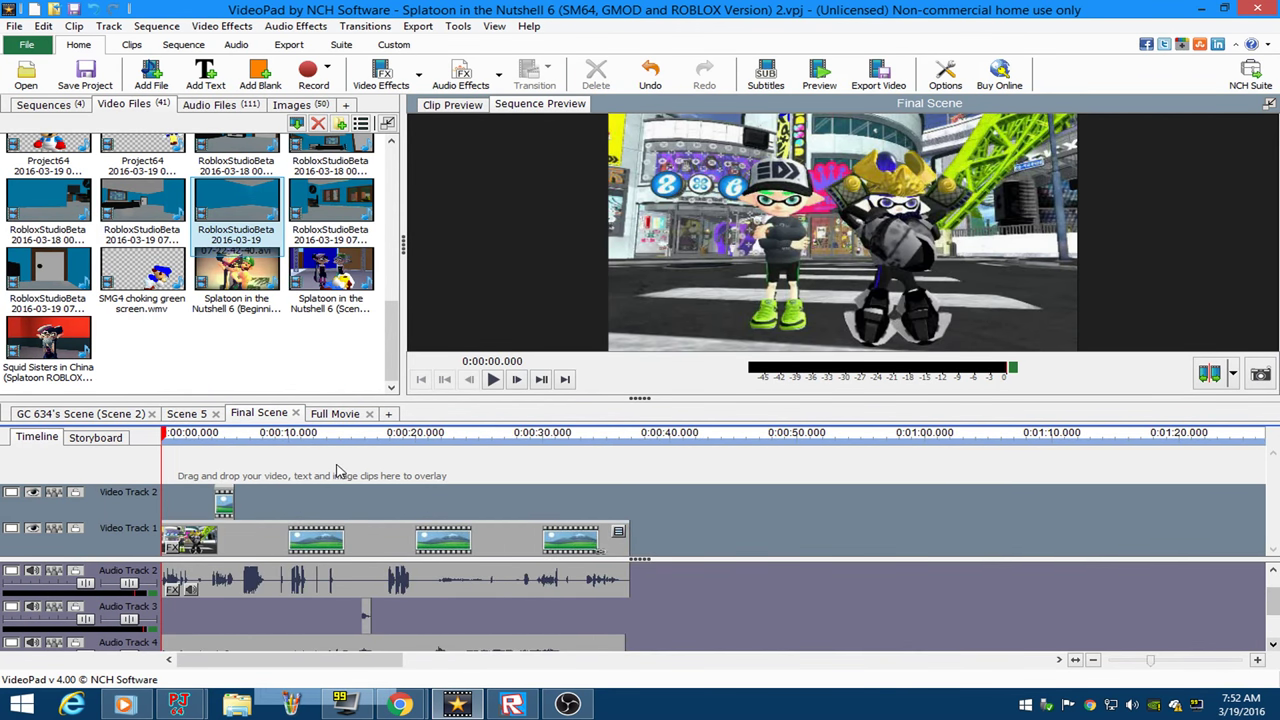
{"action": "left_click", "coordinate": [430, 449]}
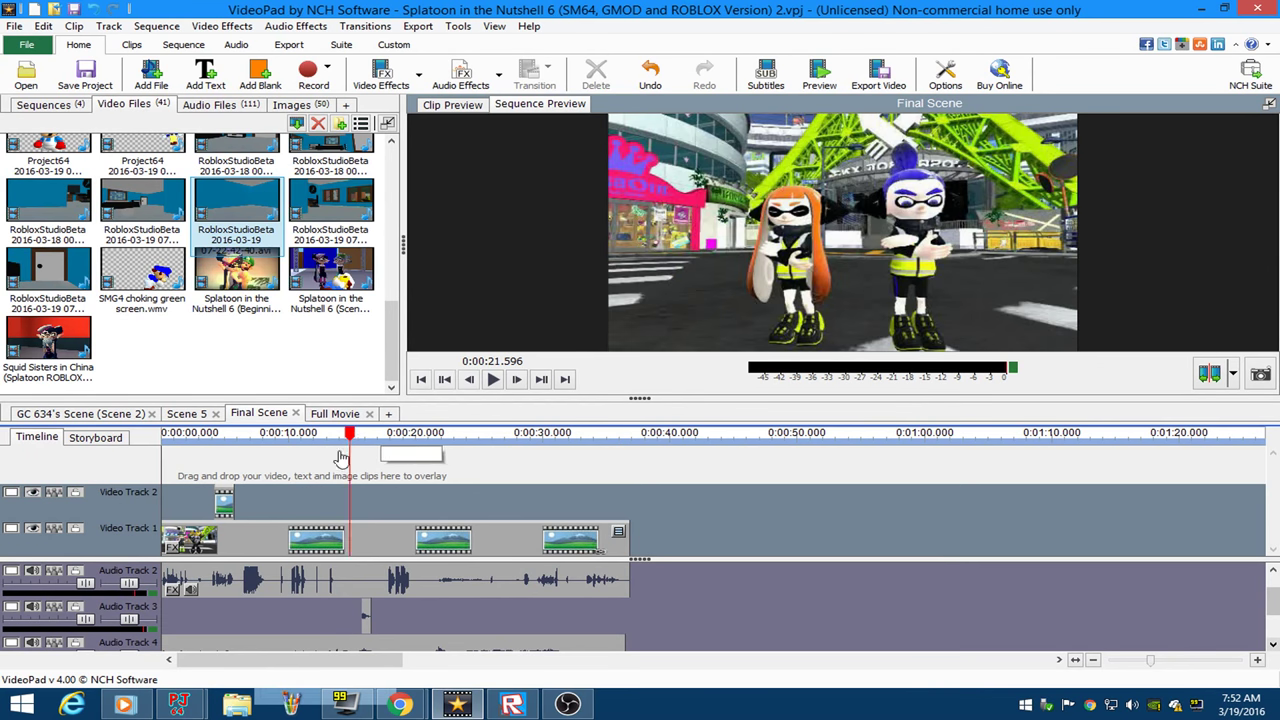
Open the Full Movie sequence, preview its ending around 0:10:24.454, and return the playhead to the beginning.
{"action": "left_click", "coordinate": [336, 413]}
{"action": "scroll", "coordinate": [600, 486], "scroll_direction": "down", "scroll_amount": 3}
{"action": "left_click", "coordinate": [873, 450]}
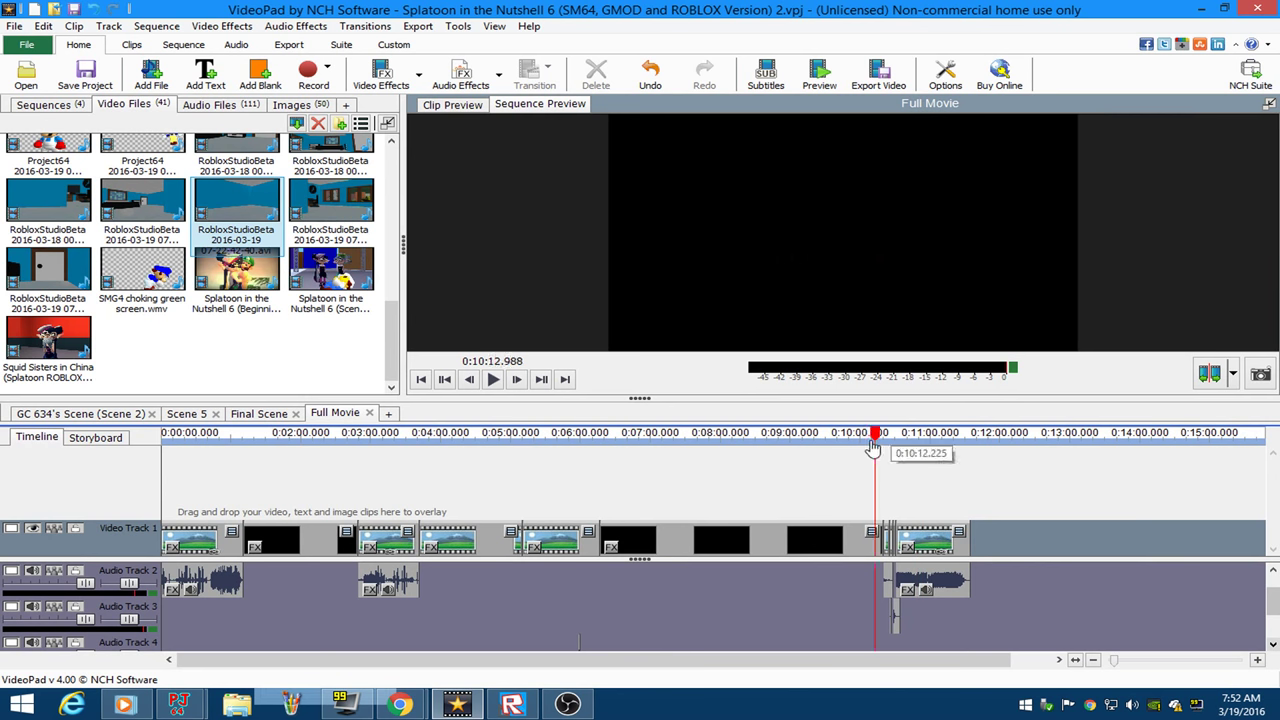
{"action": "left_click_drag", "start_coordinate": [873, 450], "coordinate": [891, 485]}
{"action": "scroll", "coordinate": [910, 580], "scroll_direction": "up", "scroll_amount": 4}
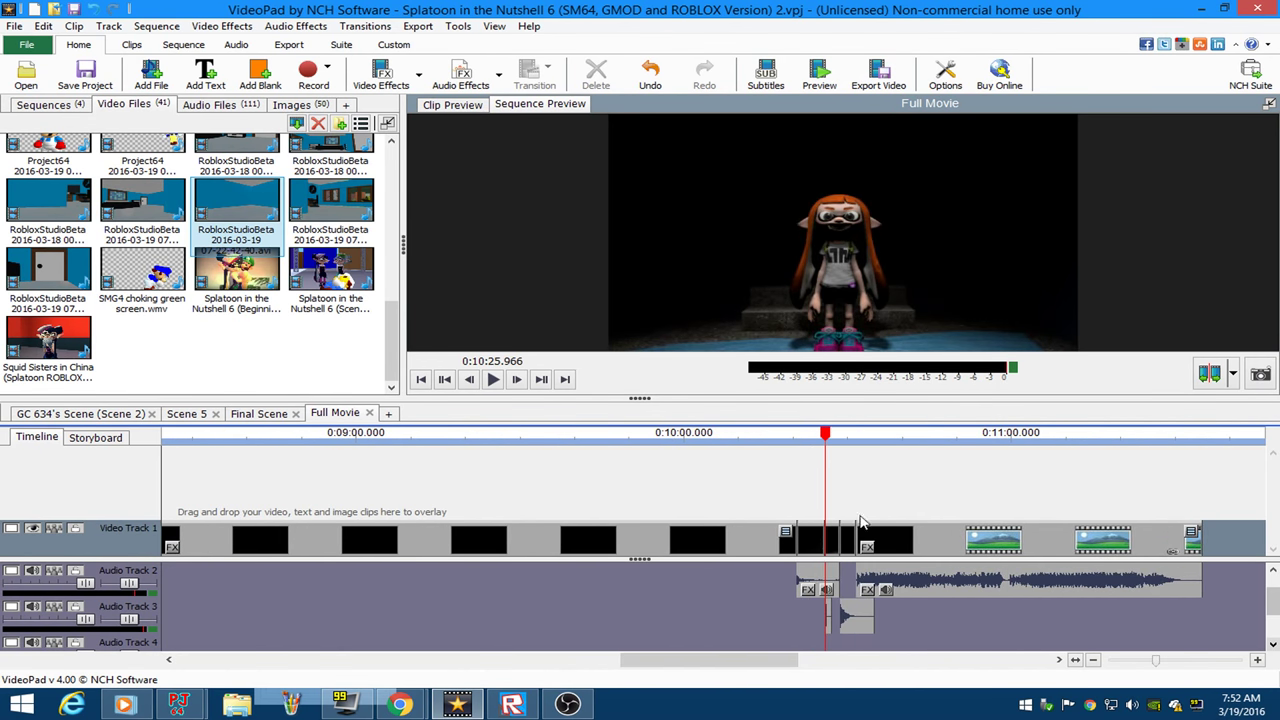
{"action": "mouse_move", "coordinate": [812, 445]}
{"action": "left_mouse_down"}
{"action": "mouse_move", "coordinate": [798, 445]}
{"action": "mouse_move", "coordinate": [860, 443]}
{"action": "mouse_move", "coordinate": [819, 451]}
{"action": "left_mouse_up"}
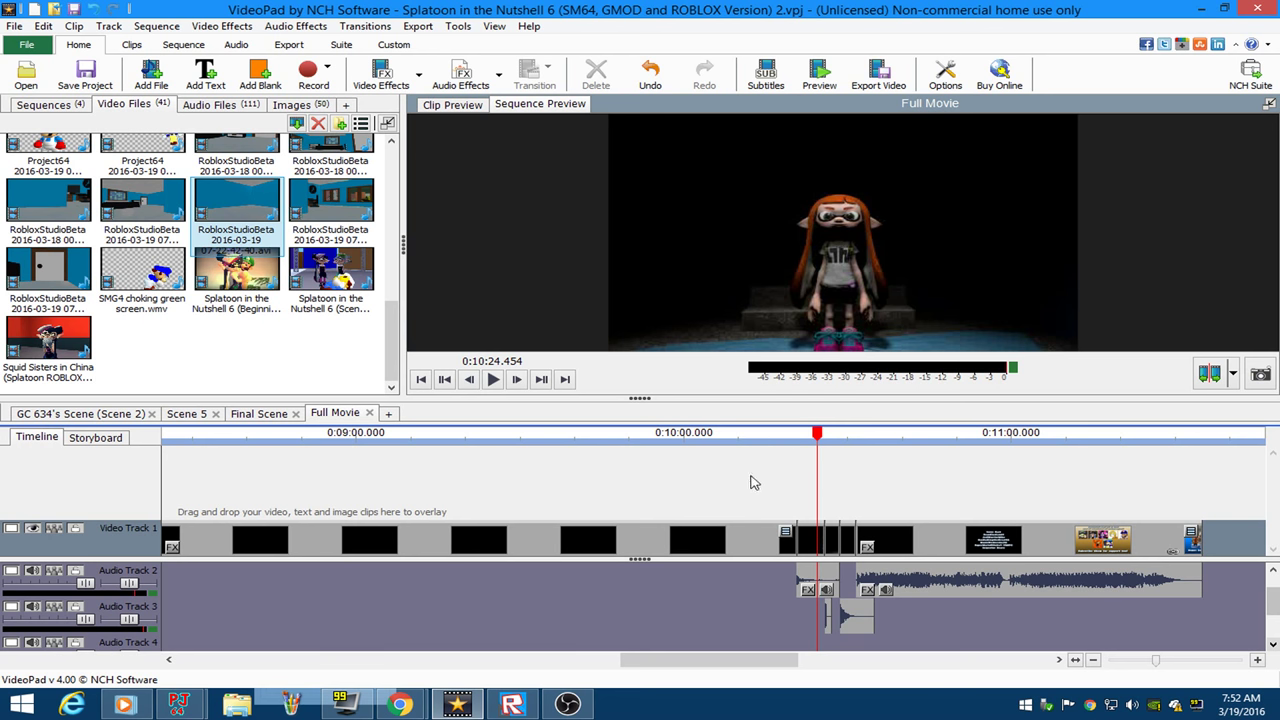
{"action": "scroll", "coordinate": [787, 457], "scroll_direction": "down", "scroll_amount": 5}
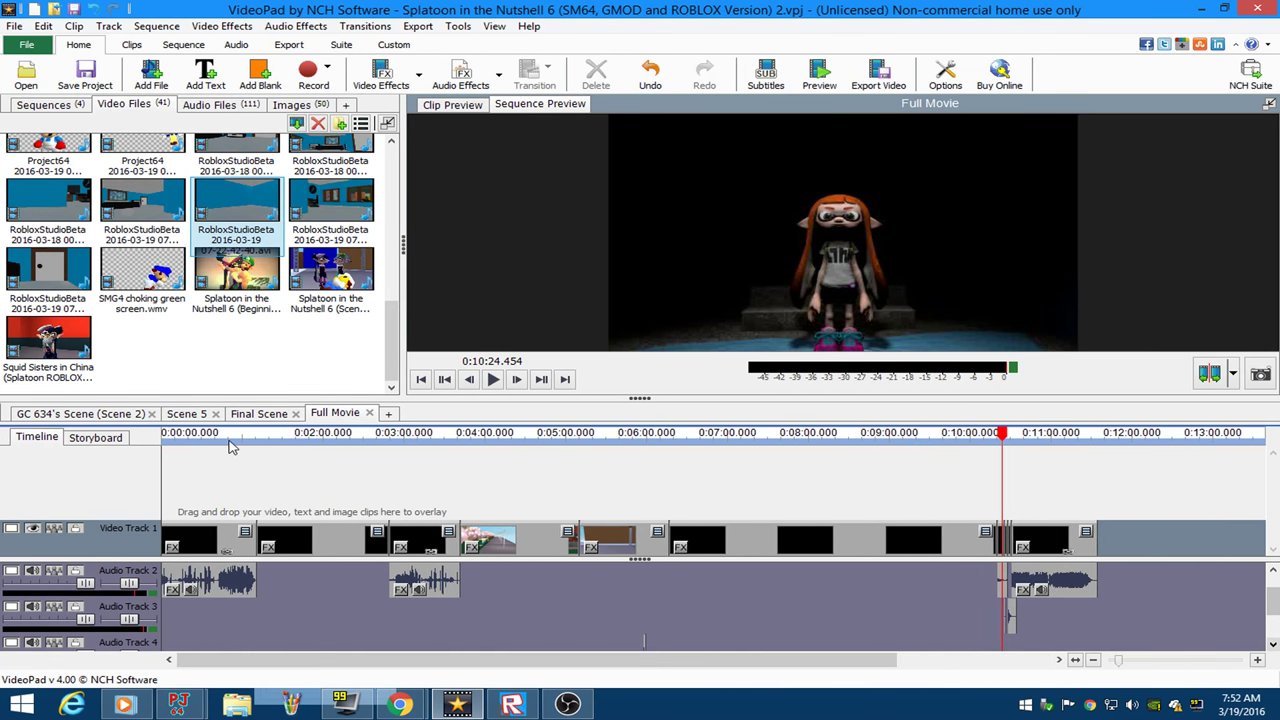
{"action": "left_click_drag", "start_coordinate": [219, 437], "coordinate": [110, 439]}
Return to GC 634's Scene (Scene 2), play its preview from about 0:00:31, and pause it at 0:00:31.745.
{"action": "left_click", "coordinate": [186, 414]}
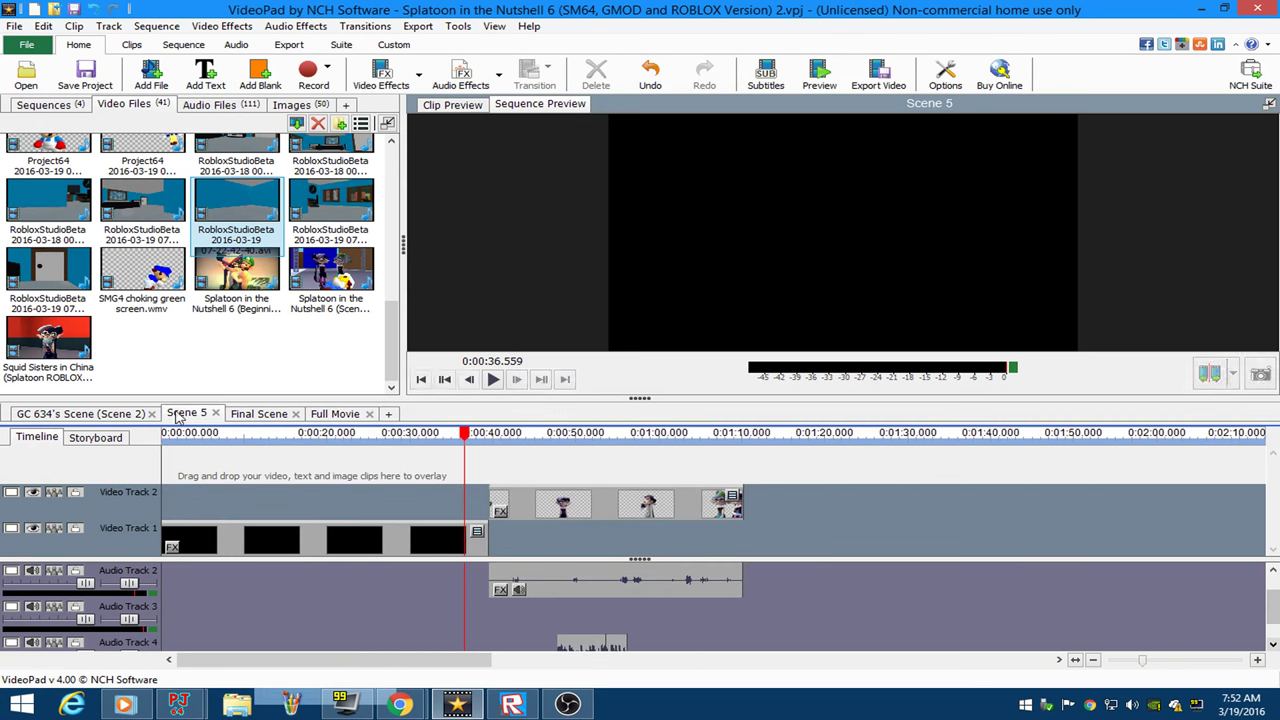
{"action": "left_click", "coordinate": [80, 414]}
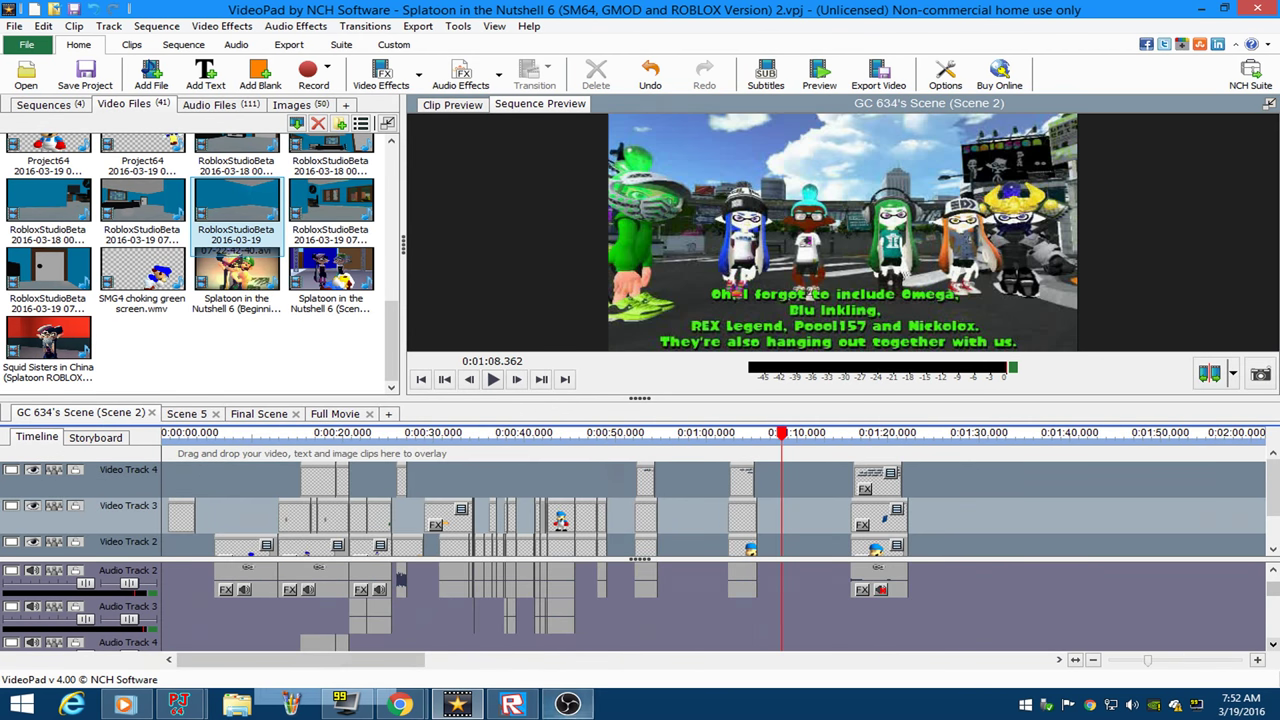
{"action": "left_click", "coordinate": [567, 704]}
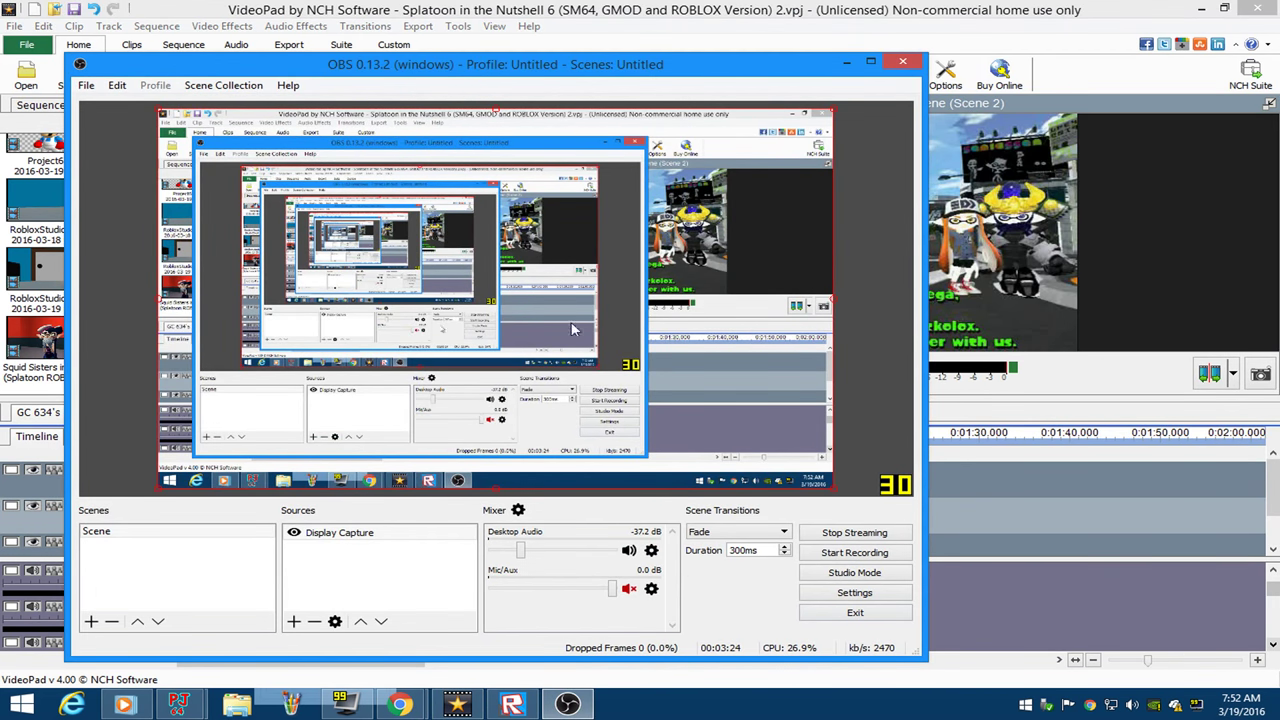
{"action": "left_click", "coordinate": [659, 8]}
{"action": "left_click", "coordinate": [492, 379]}
{"action": "left_click", "coordinate": [446, 440]}
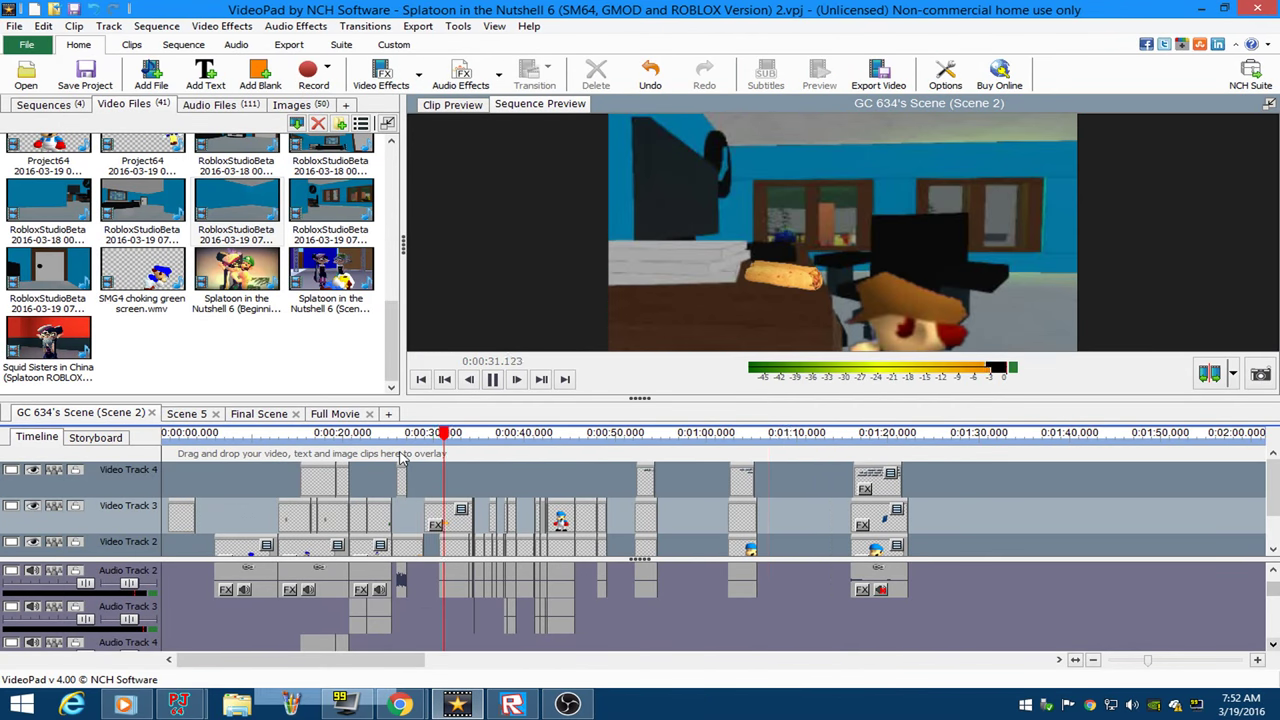
{"action": "key", "text": "space"}
Post the messages "This is behind the scenes" and "I'm already working on it" in the YouTube live chat.
{"action": "mouse_move", "coordinate": [399, 704]}
{"action": "left_click", "coordinate": [320, 610]}
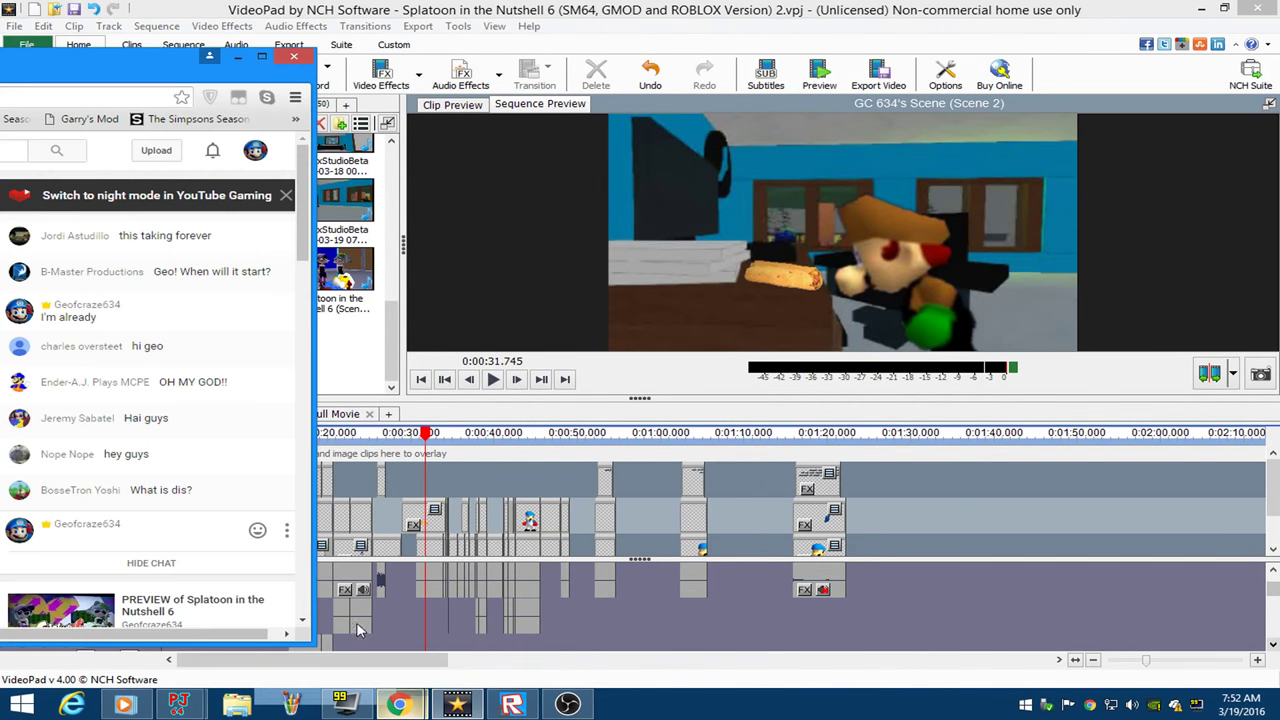
{"action": "left_click", "coordinate": [148, 536]}
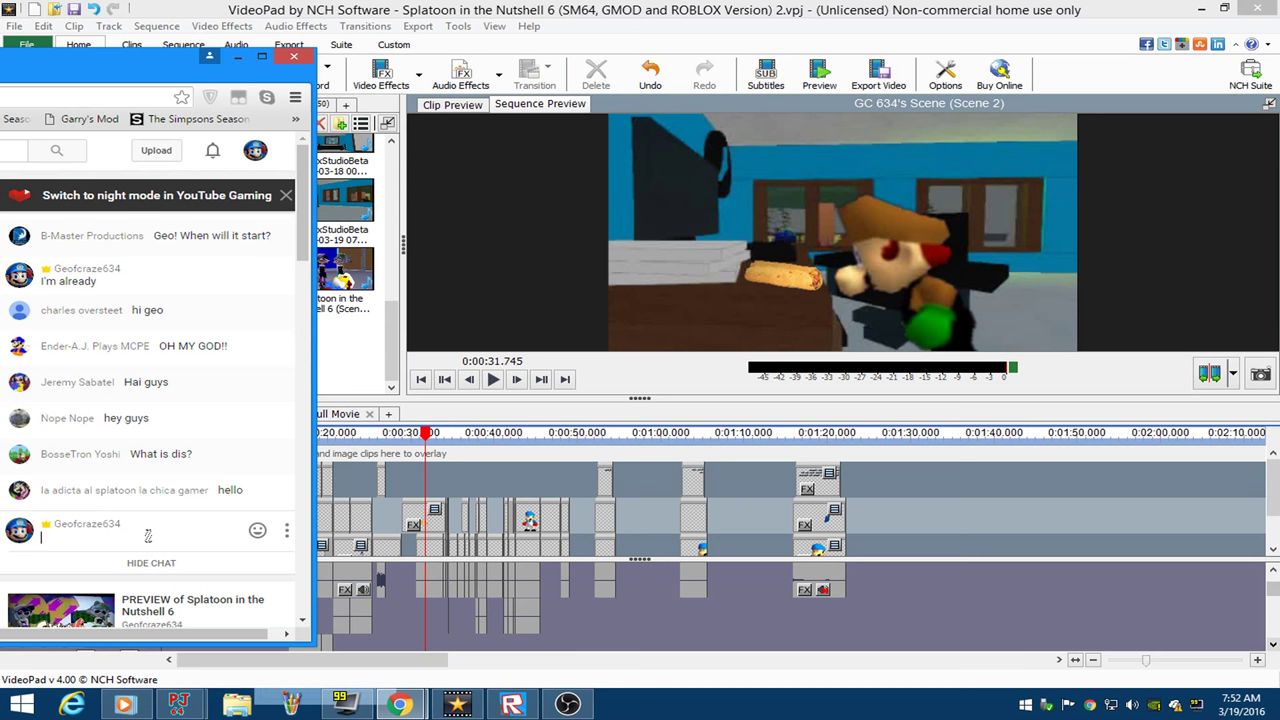
{"action": "type", "text": "This is behind the scenes"}
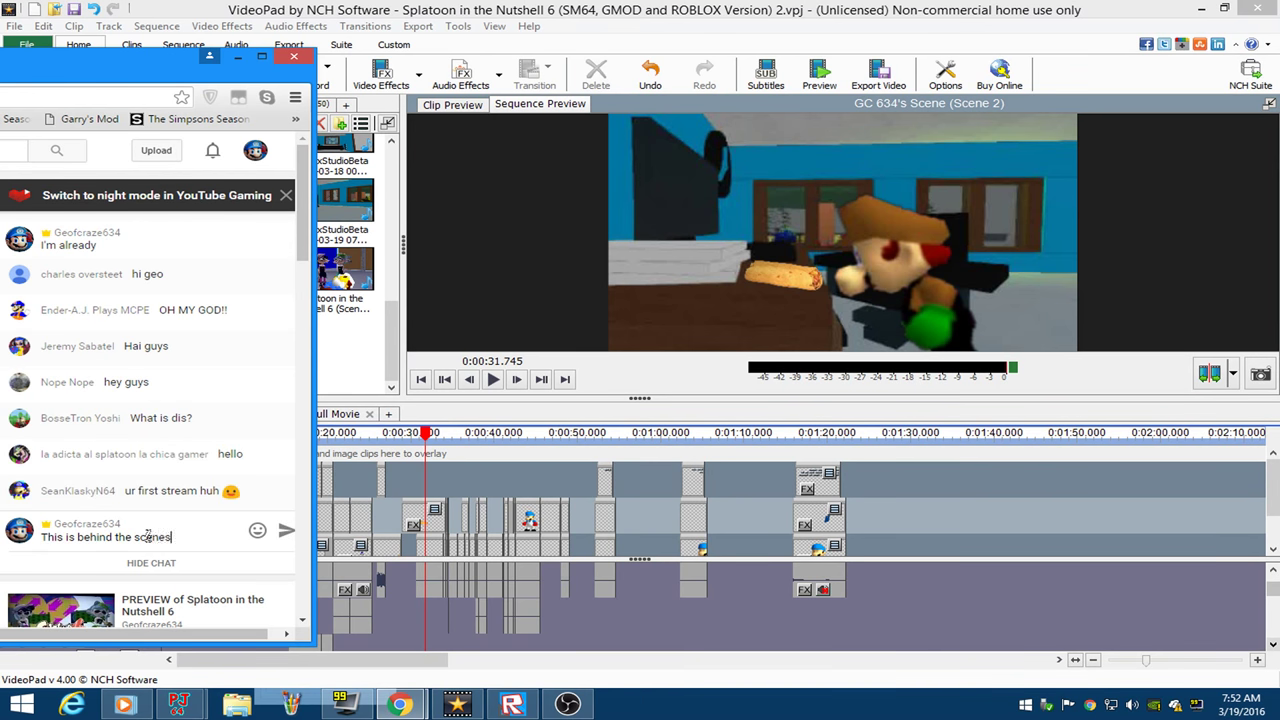
{"action": "key", "text": "Return"}
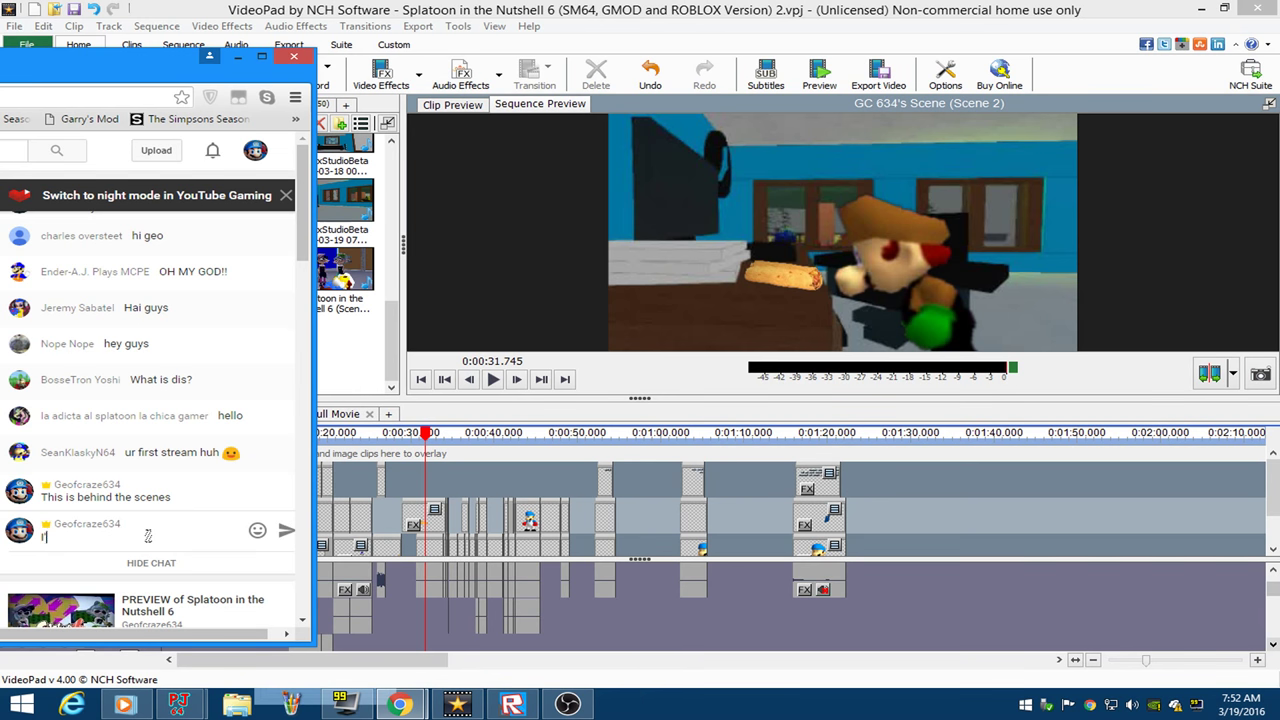
{"action": "type", "text": "I'm already working on it"}
{"action": "key", "text": "Return"}
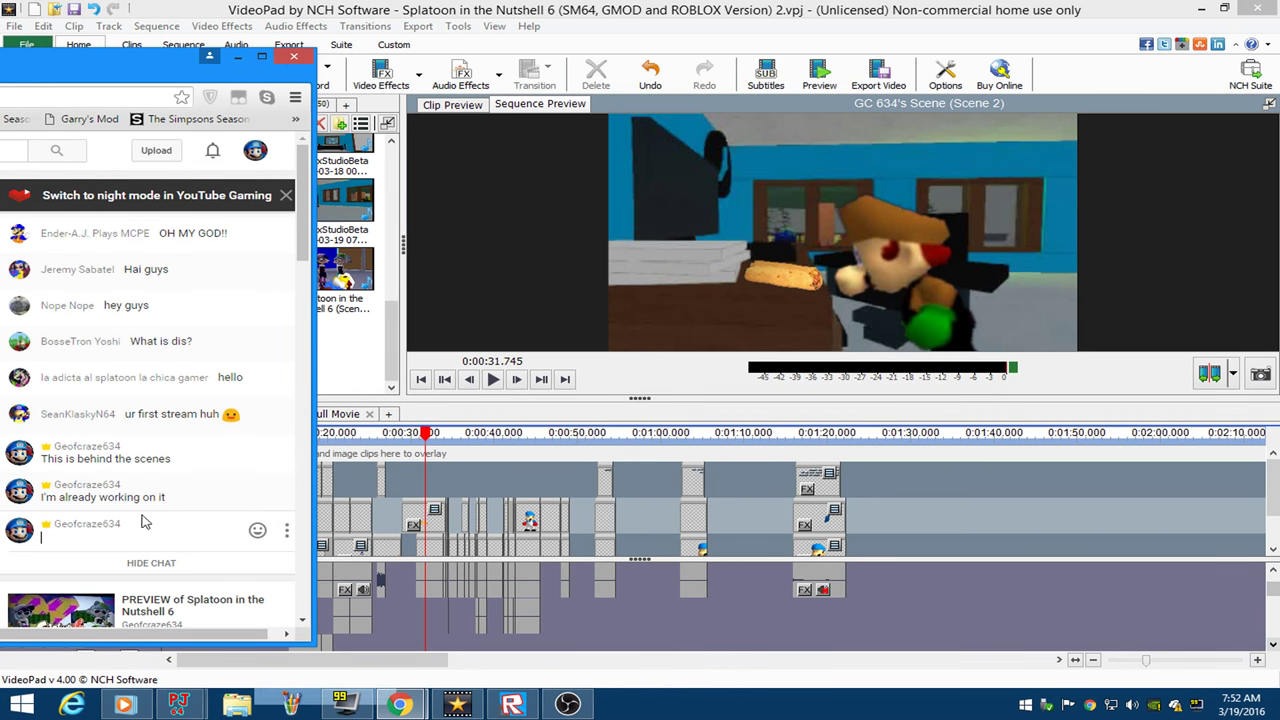
Post the message "and no, not really." in the YouTube live chat.
{"action": "type", "text": "an"}
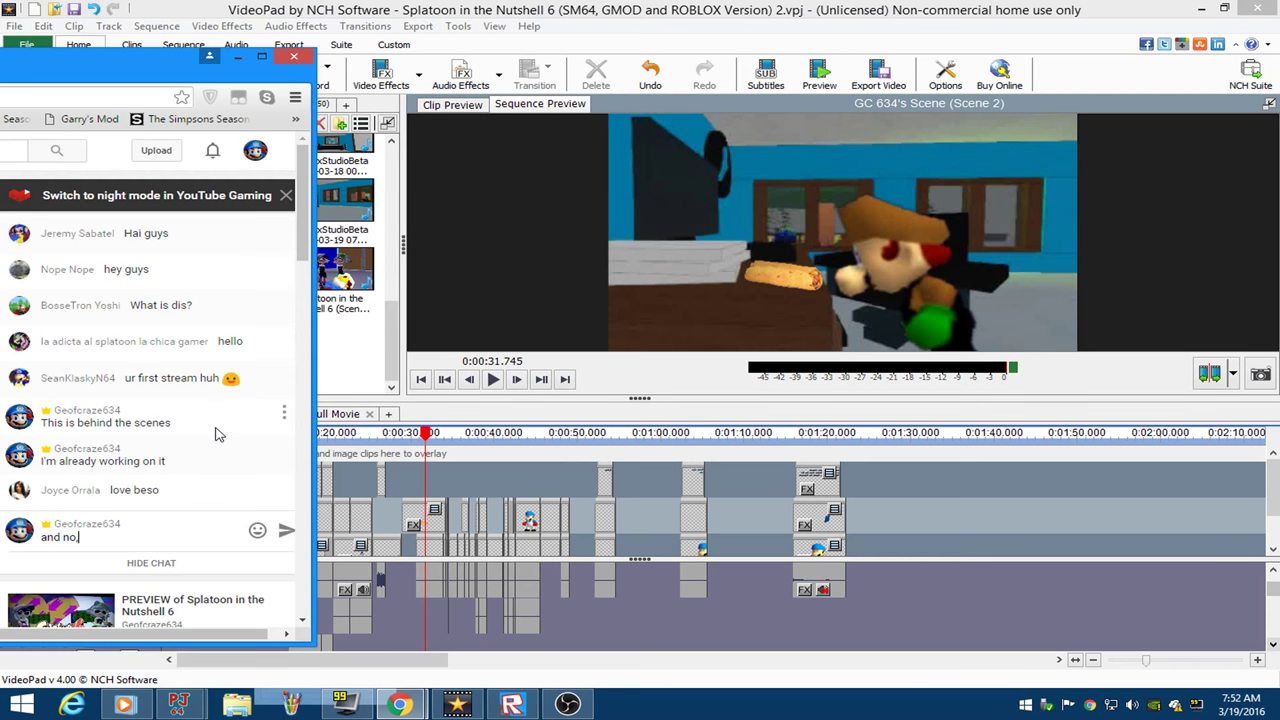
{"action": "type", "text": "d no, not really"}
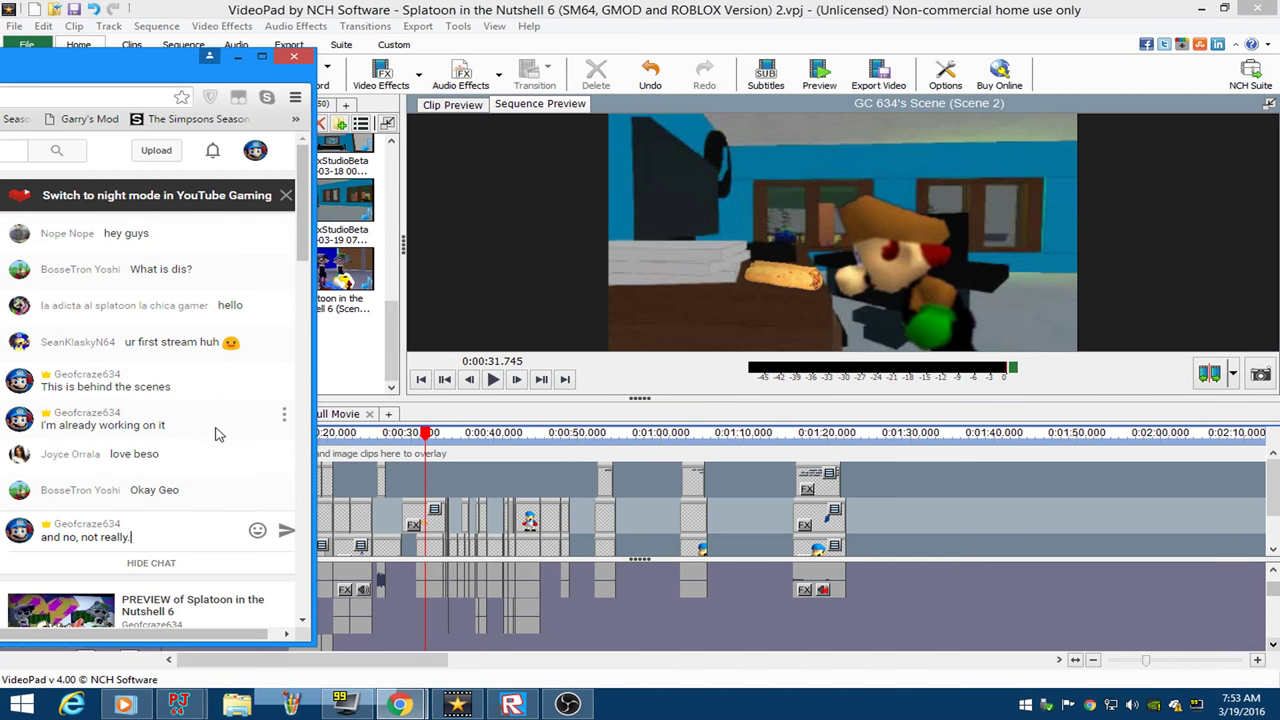
{"action": "type", "text": "."}
{"action": "key", "text": "Return"}
Switch to VideoPad, scrub Scene 2 to 0:00:08.224, and briefly show the green-screen Super Mario 64 window in Project64.
{"action": "left_click", "coordinate": [776, 23]}
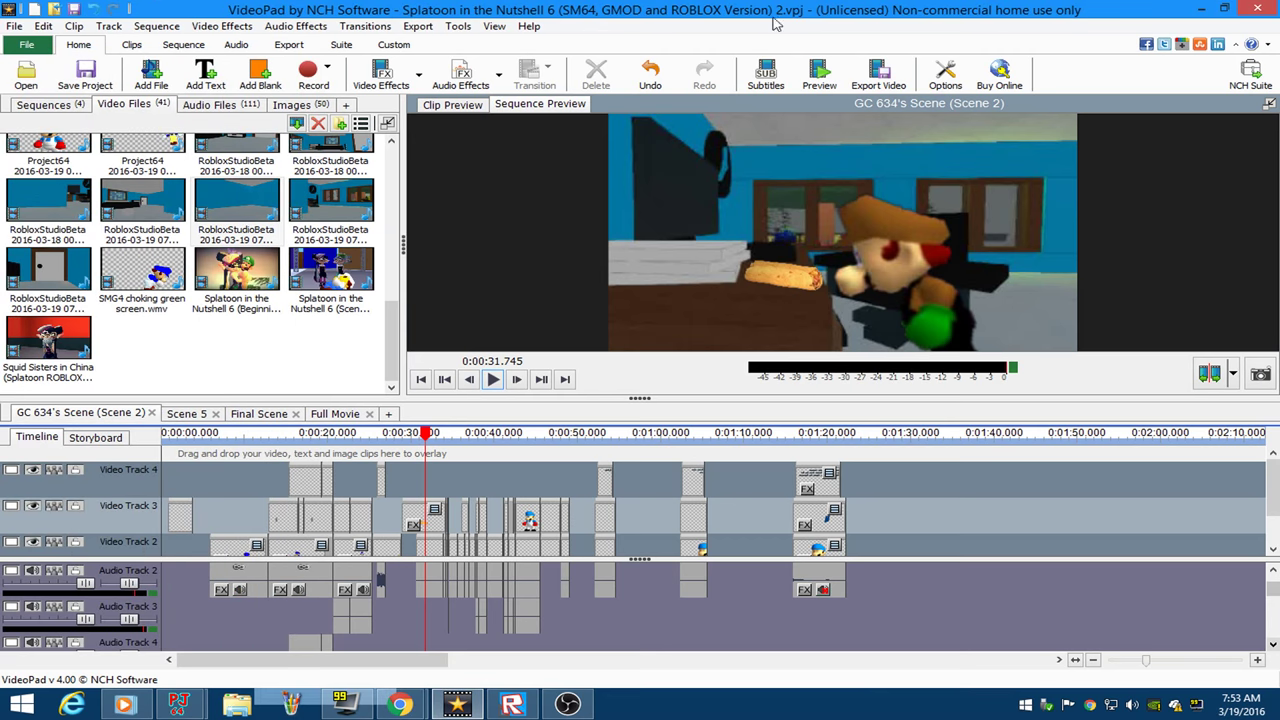
{"action": "left_click_drag", "start_coordinate": [385, 435], "coordinate": [230, 441]}
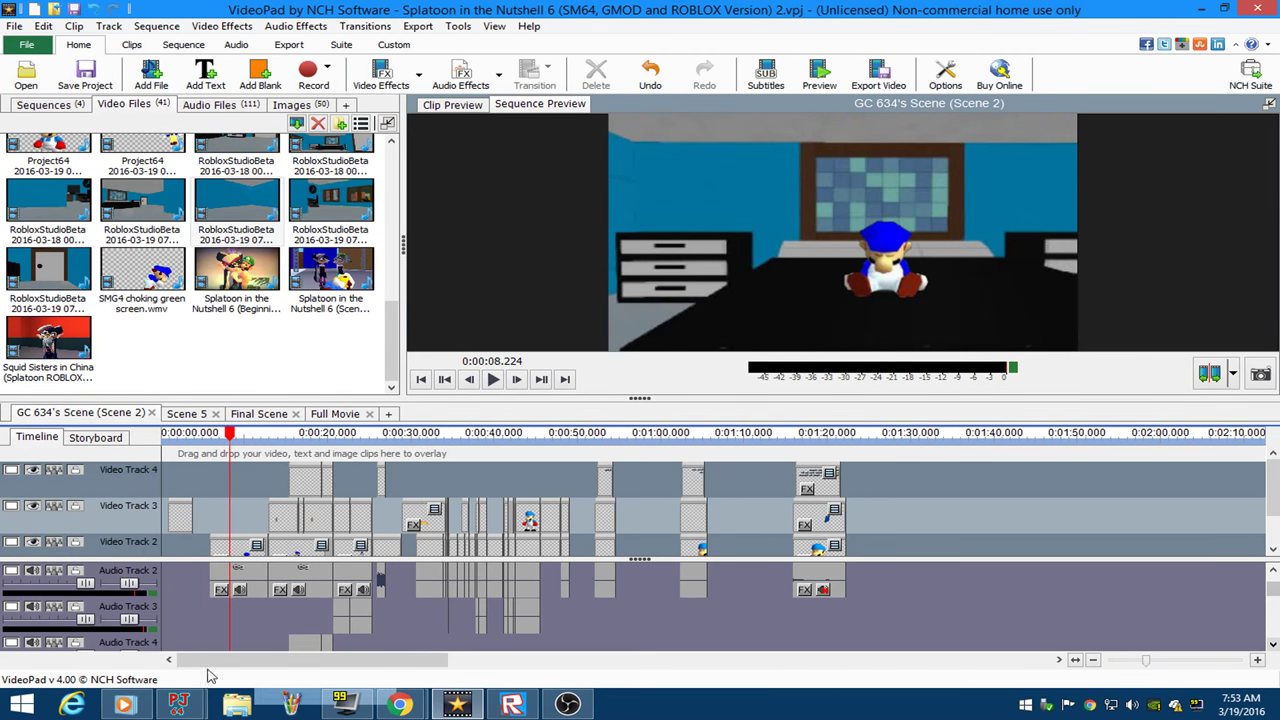
{"action": "left_click", "coordinate": [179, 704]}
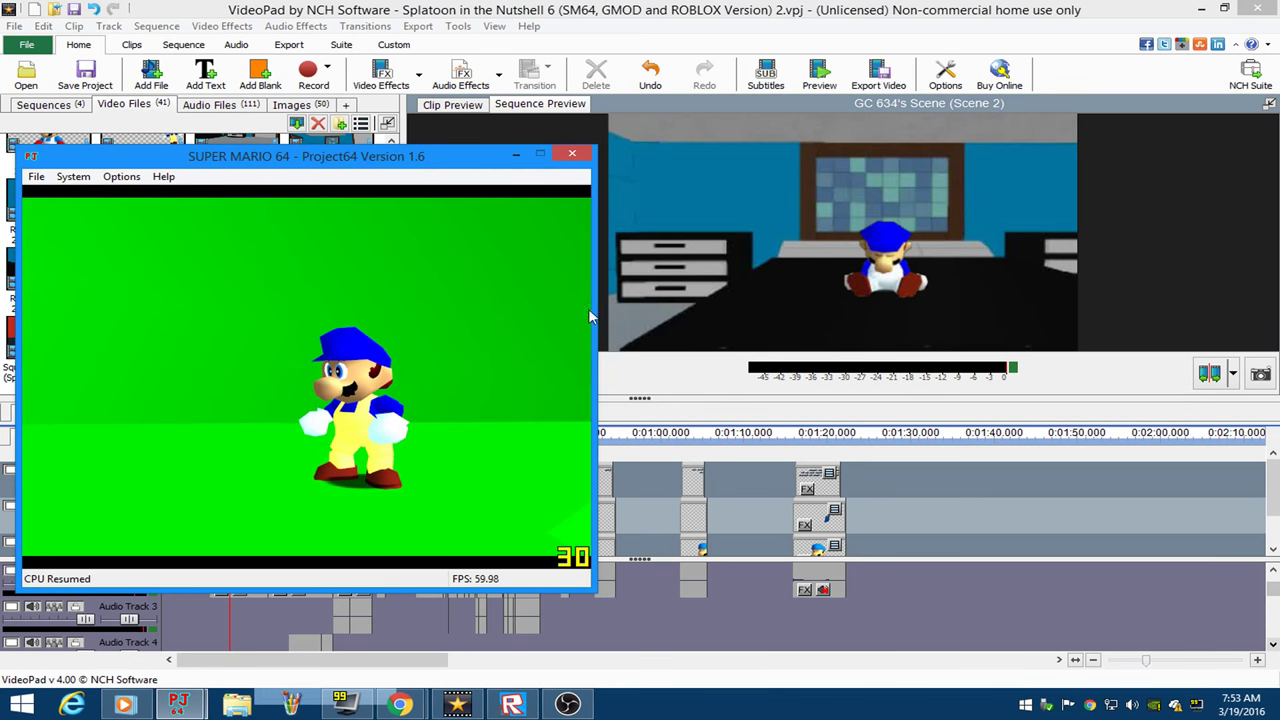
{"action": "left_click", "coordinate": [652, 388]}
Move the Scene 2 playhead to the Video Track 1 bedroom clip at 0:01:30.004 and add a text clip.
{"action": "left_click_drag", "start_coordinate": [556, 445], "coordinate": [815, 450]}
{"action": "left_click_drag", "start_coordinate": [1272, 495], "coordinate": [1272, 525]}
{"action": "scroll", "coordinate": [923, 520], "scroll_direction": "up", "scroll_amount": 2}
{"action": "left_click_drag", "start_coordinate": [925, 455], "coordinate": [892, 457]}
{"action": "scroll", "coordinate": [943, 507], "scroll_direction": "up", "scroll_amount": 2}
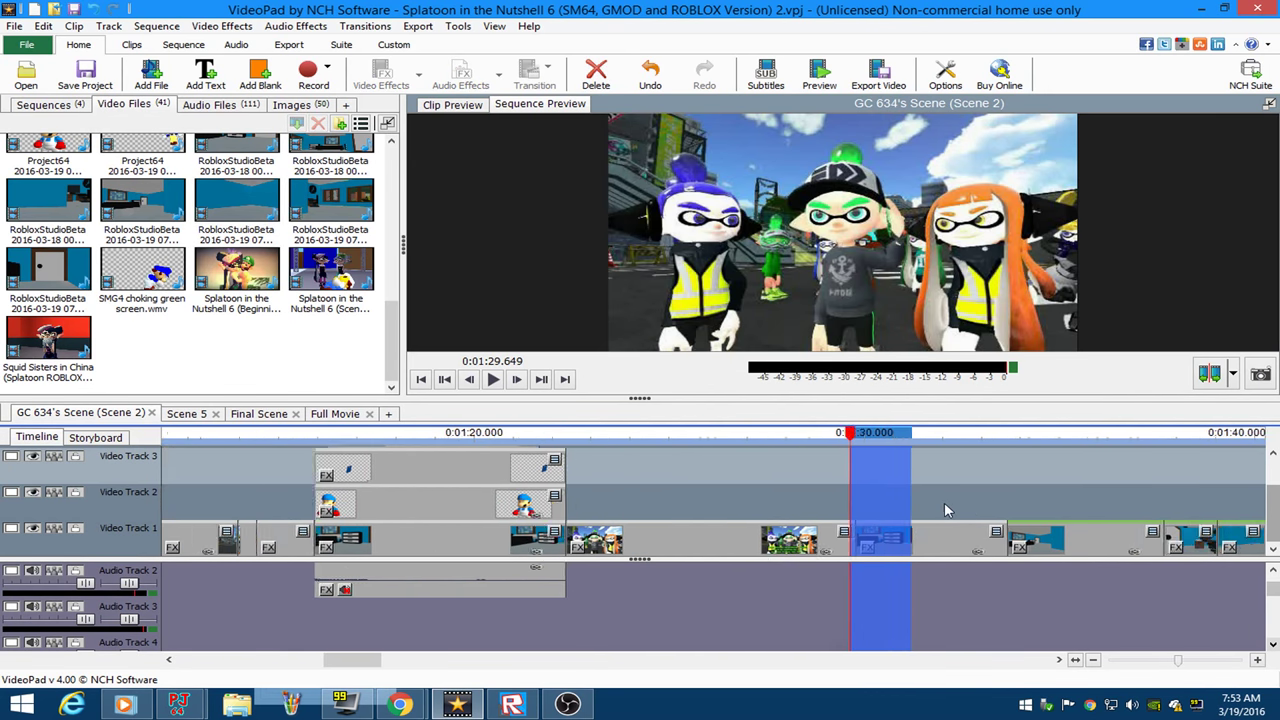
{"action": "left_click", "coordinate": [858, 496]}
{"action": "left_click", "coordinate": [817, 440]}
{"action": "left_click", "coordinate": [226, 90]}
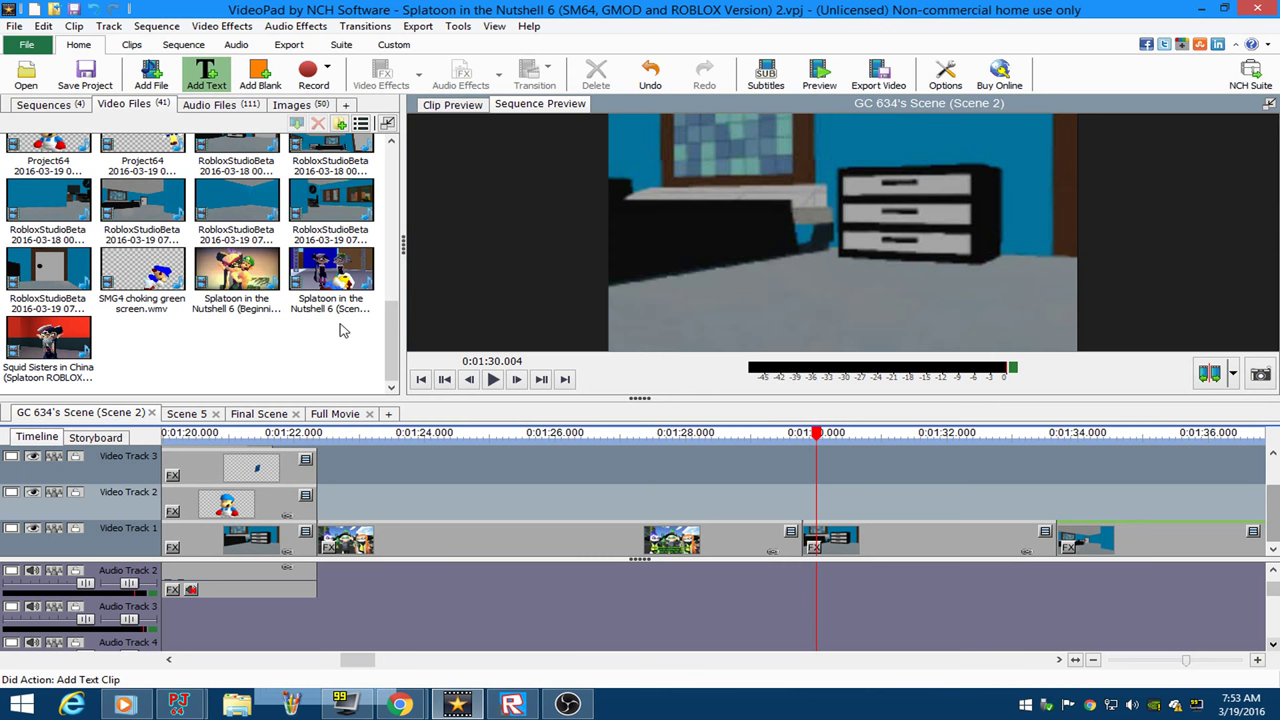
Toggle the Mic/Aux mute in the OBS mixer and minimize OBS.
{"action": "left_click", "coordinate": [567, 704]}
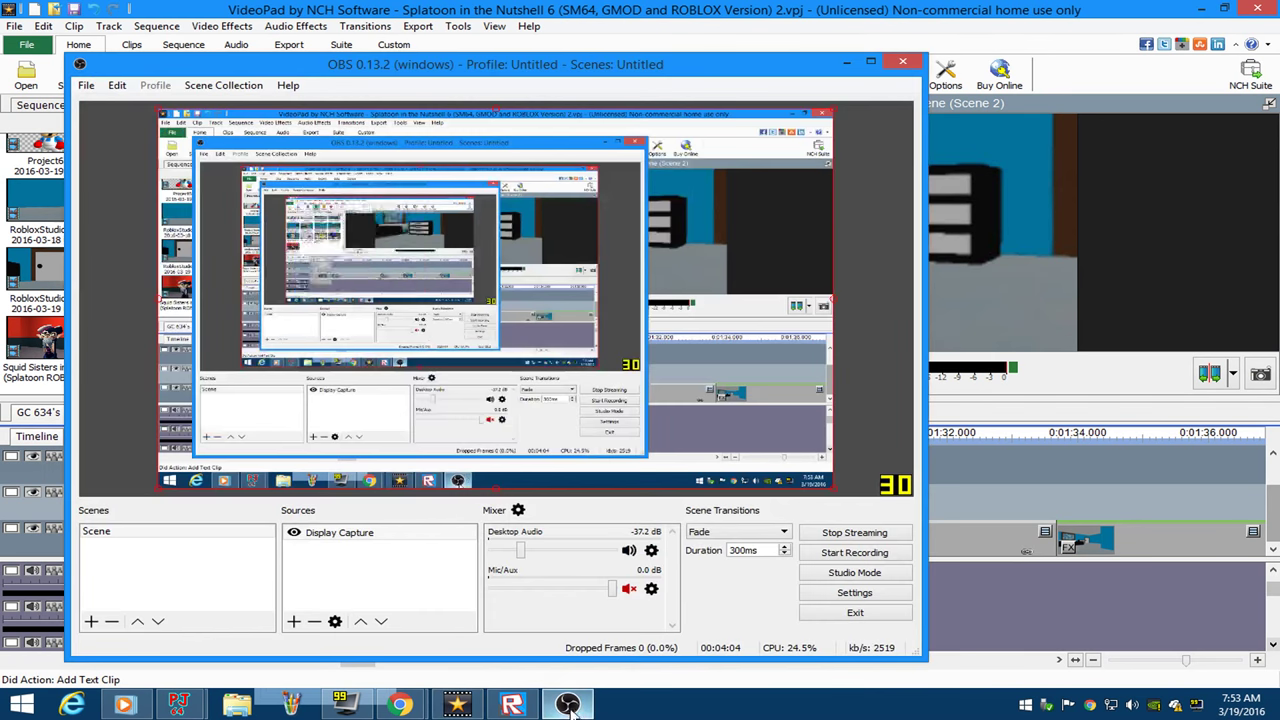
{"action": "left_click", "coordinate": [628, 590]}
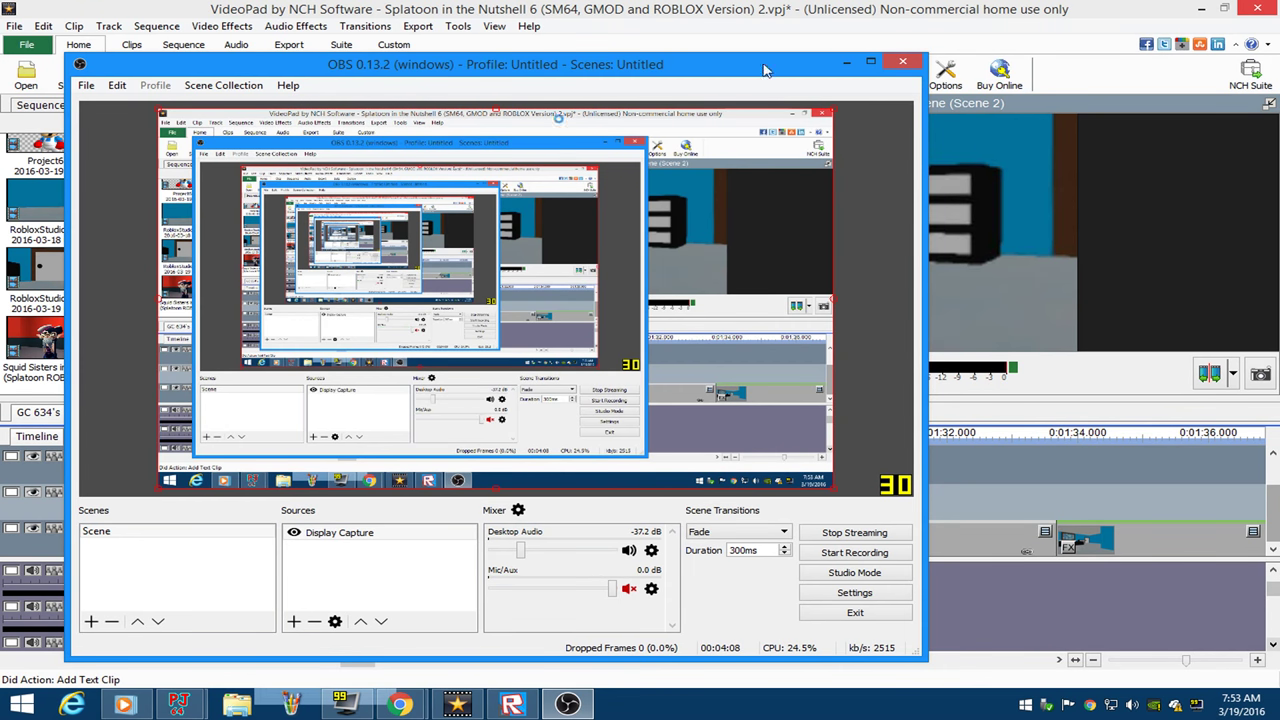
{"action": "left_click", "coordinate": [847, 63]}
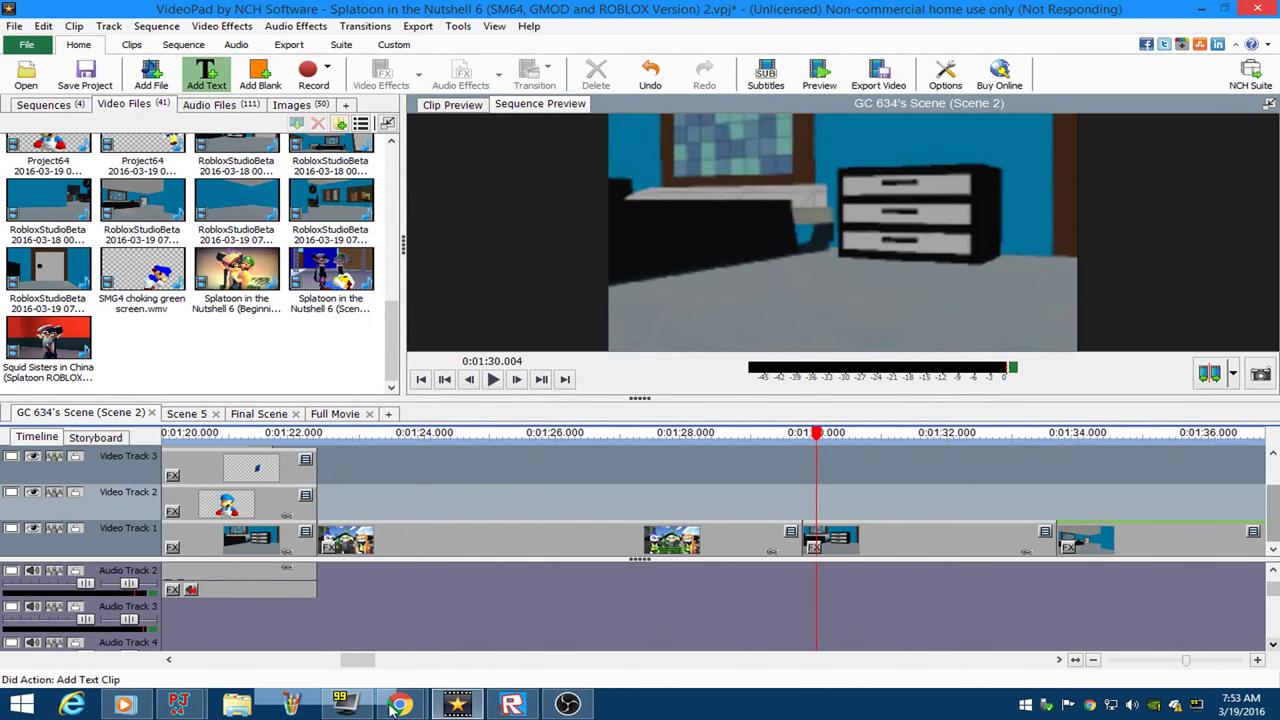
{"action": "left_click", "coordinate": [300, 610]}
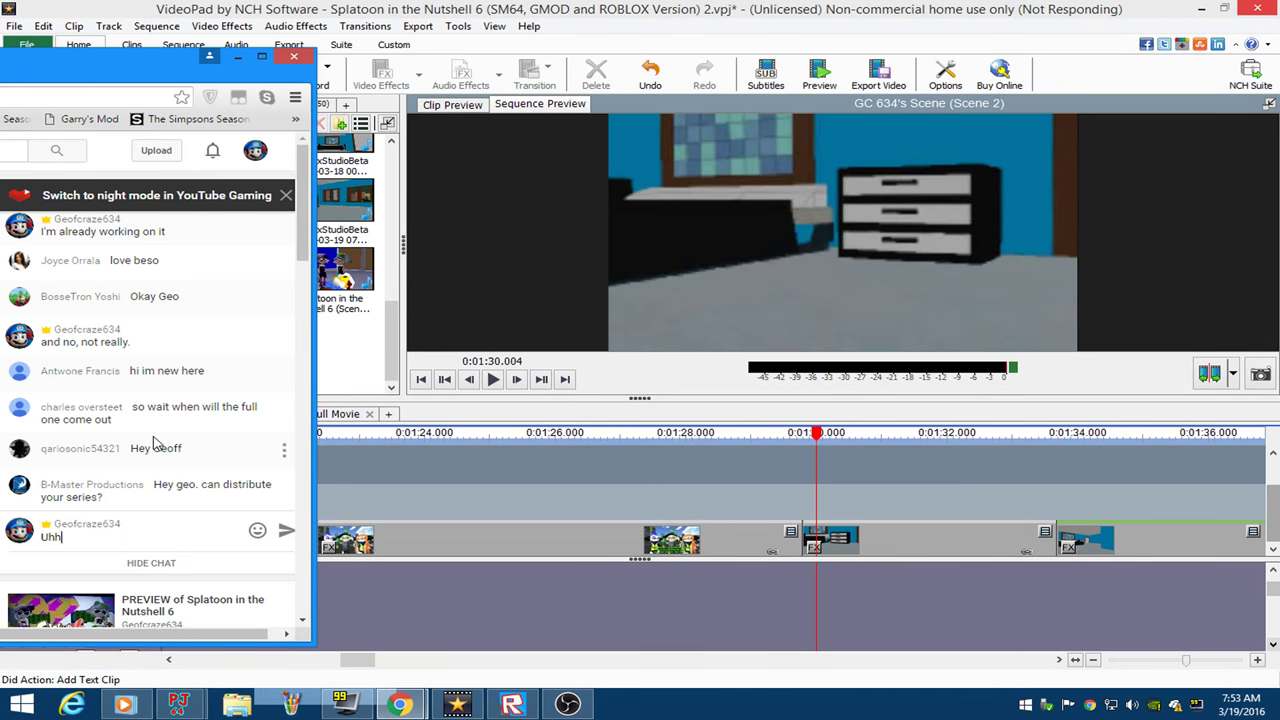
{"action": "key", "text": "BackSpace"}
{"action": "key", "text": "BackSpace"}
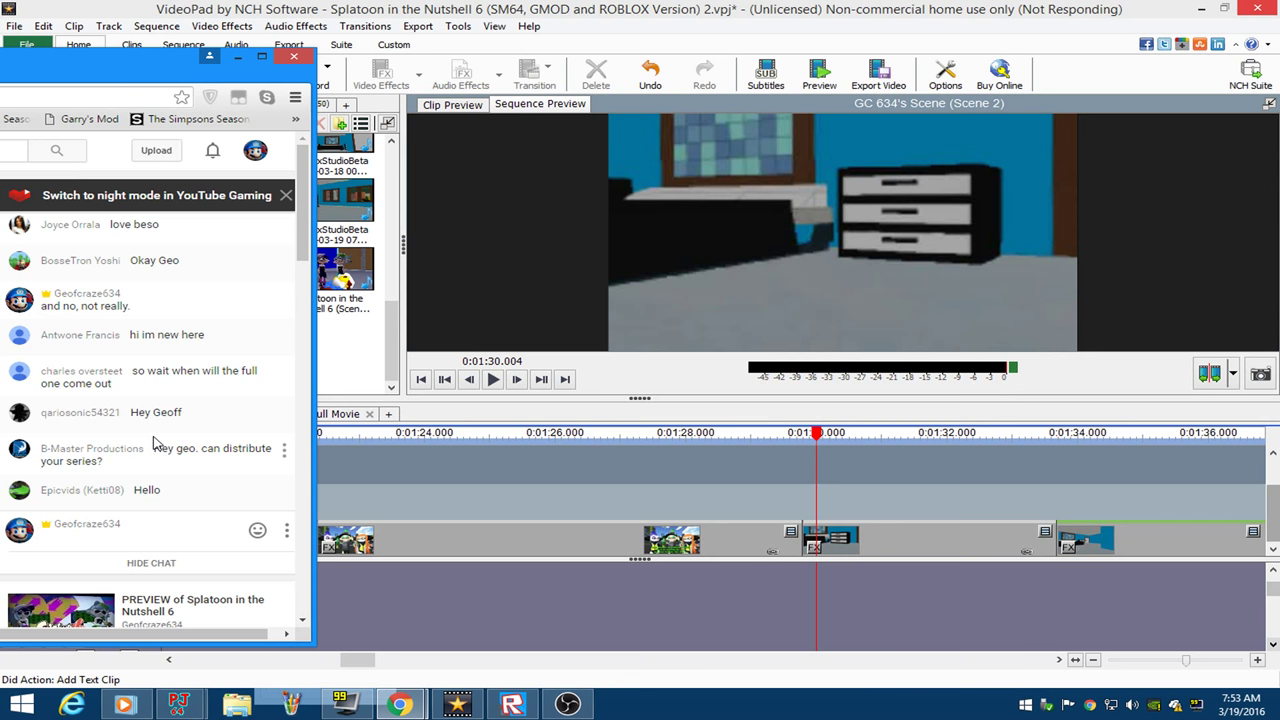
{"action": "type", "text": "no"}
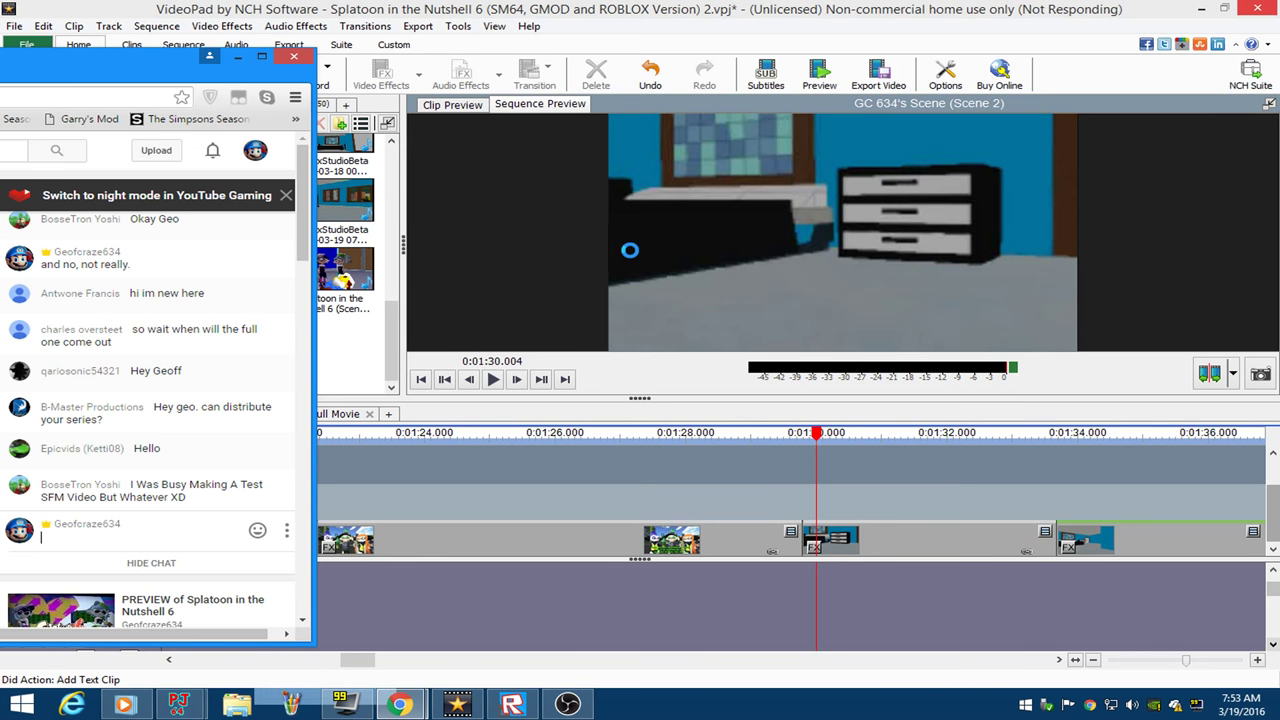
{"action": "left_click", "coordinate": [593, 8]}
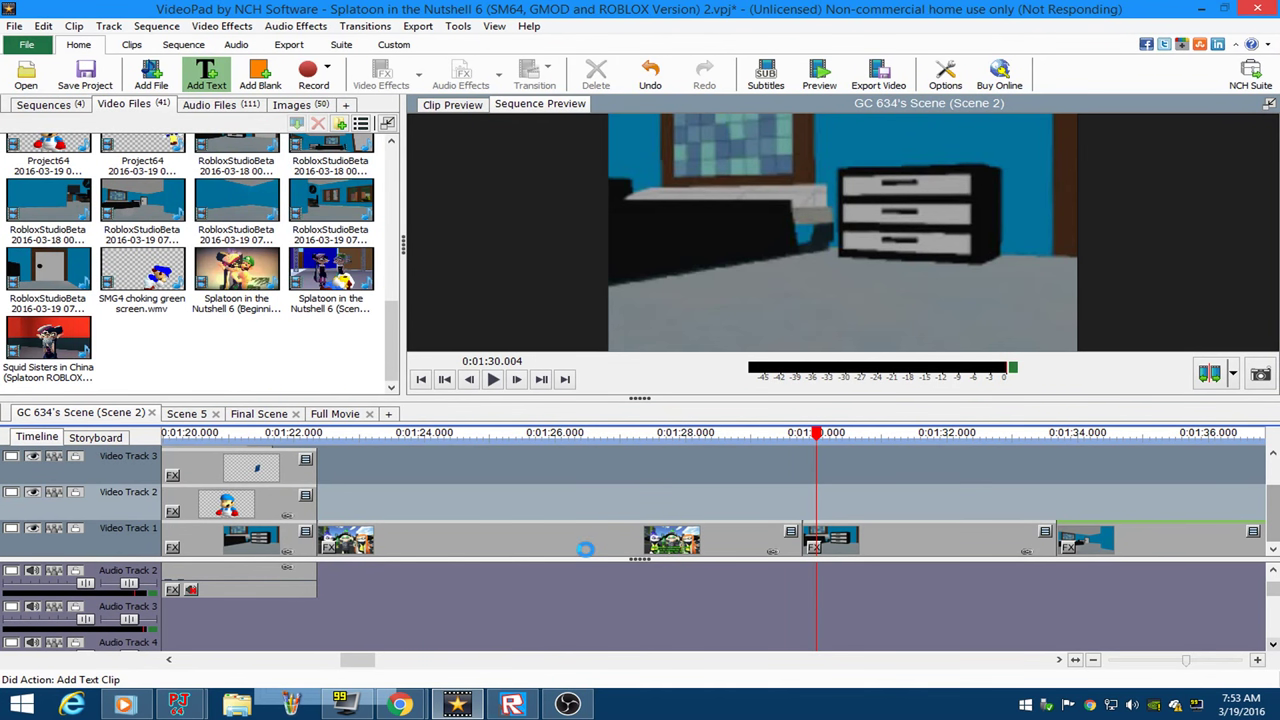
Switch to Roblox Studio and move the camera through the rooms of Winter Night.rbxl.
{"action": "left_click", "coordinate": [511, 704]}
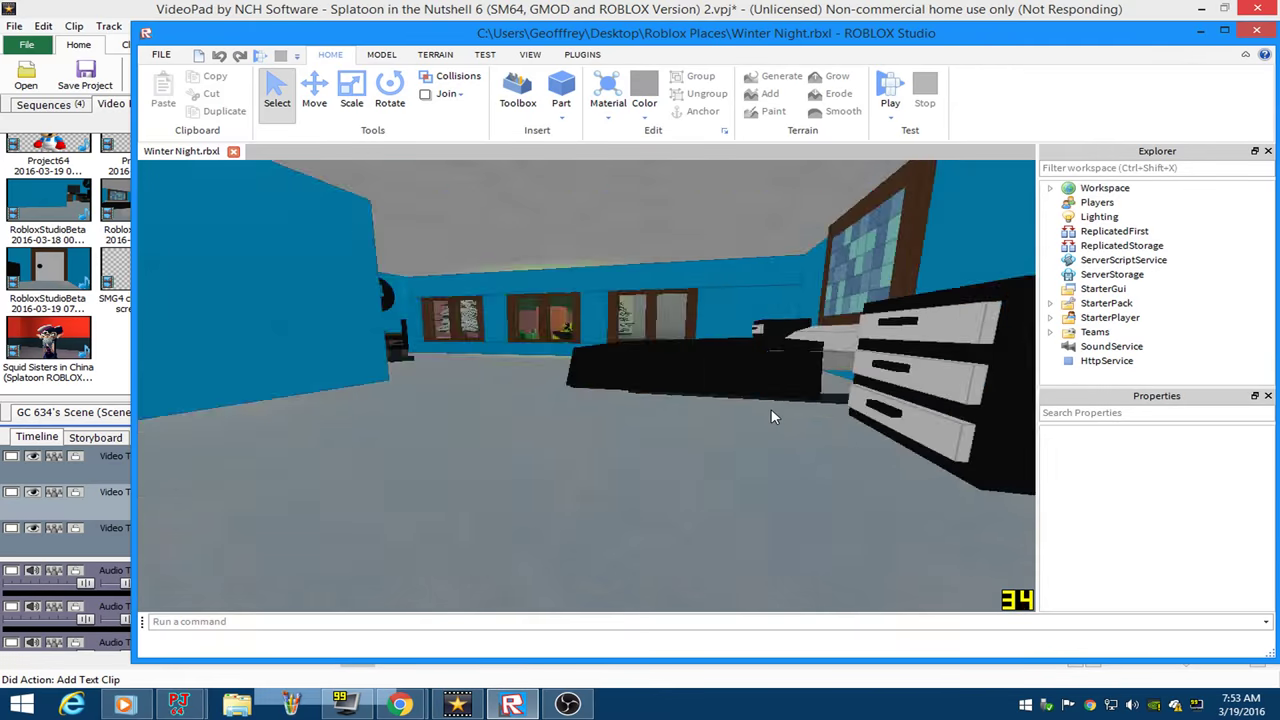
{"action": "right_click", "coordinate": [772, 416]}
{"action": "key", "text": "w"}
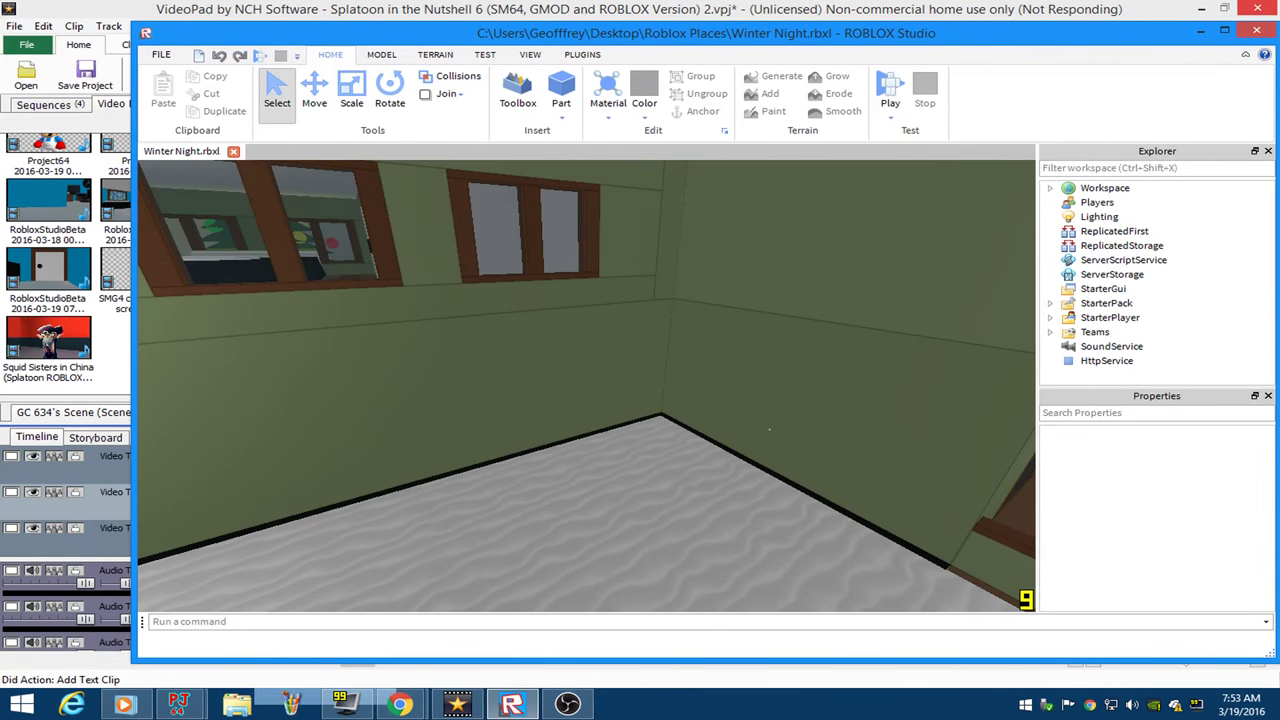
Switch to OBS and unmute the Mic/Aux source in the mixer.
{"action": "left_click", "coordinate": [567, 704]}
{"action": "left_click", "coordinate": [652, 590]}
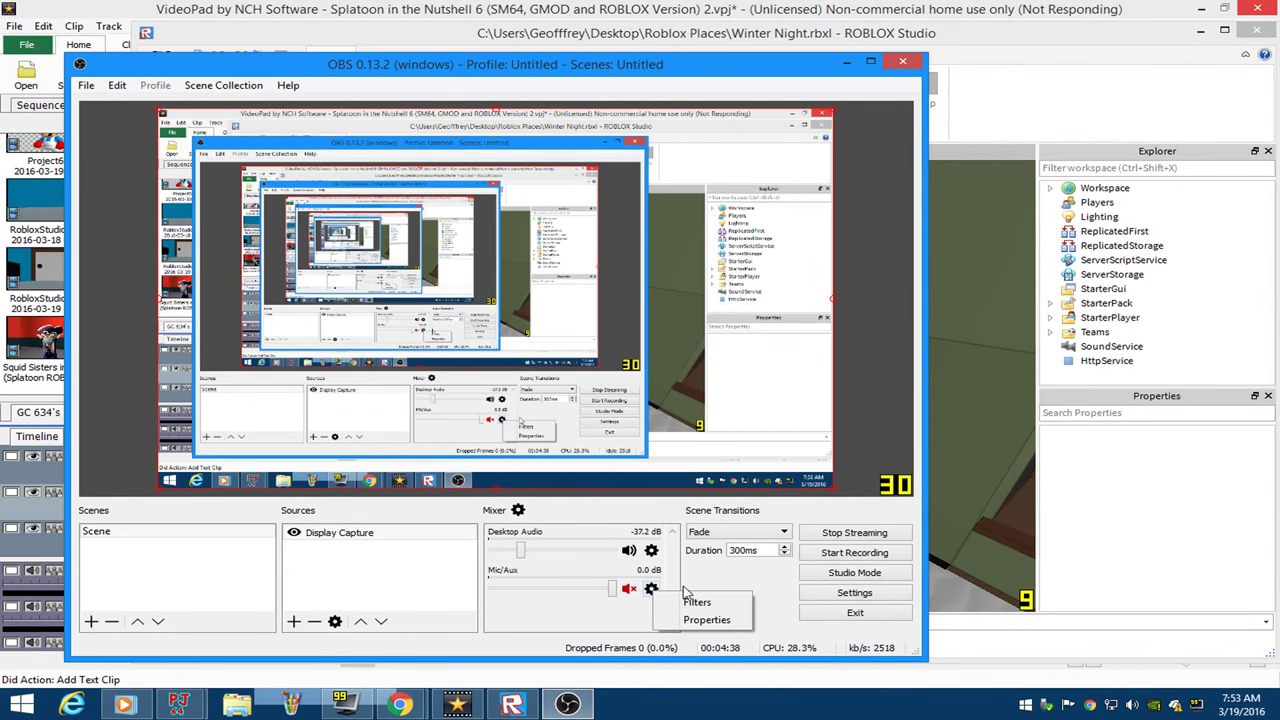
{"action": "left_click", "coordinate": [632, 605]}
{"action": "left_click", "coordinate": [630, 589]}
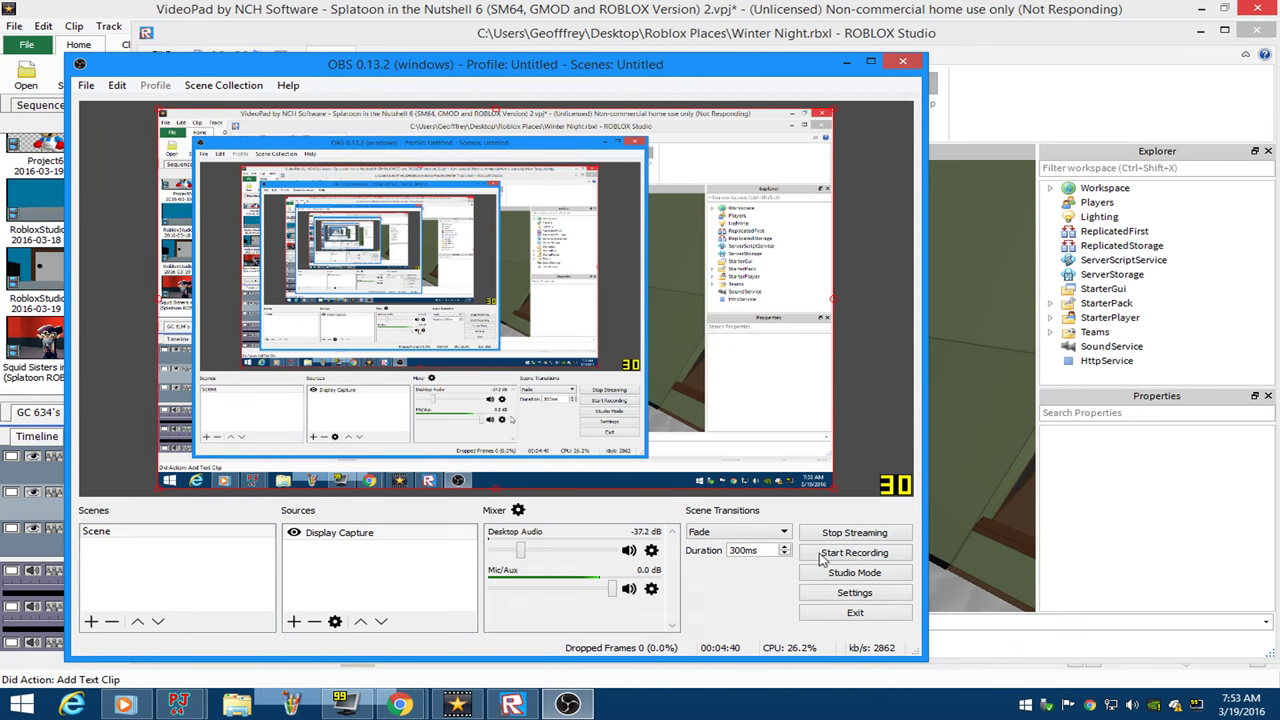
Switch to Roblox Studio and move the camera out of the house, past the Christmas tree and along the street of Winter Night.rbxl.
{"action": "left_click", "coordinate": [958, 527]}
{"action": "right_click", "coordinate": [804, 443]}
{"action": "key", "text": "w"}
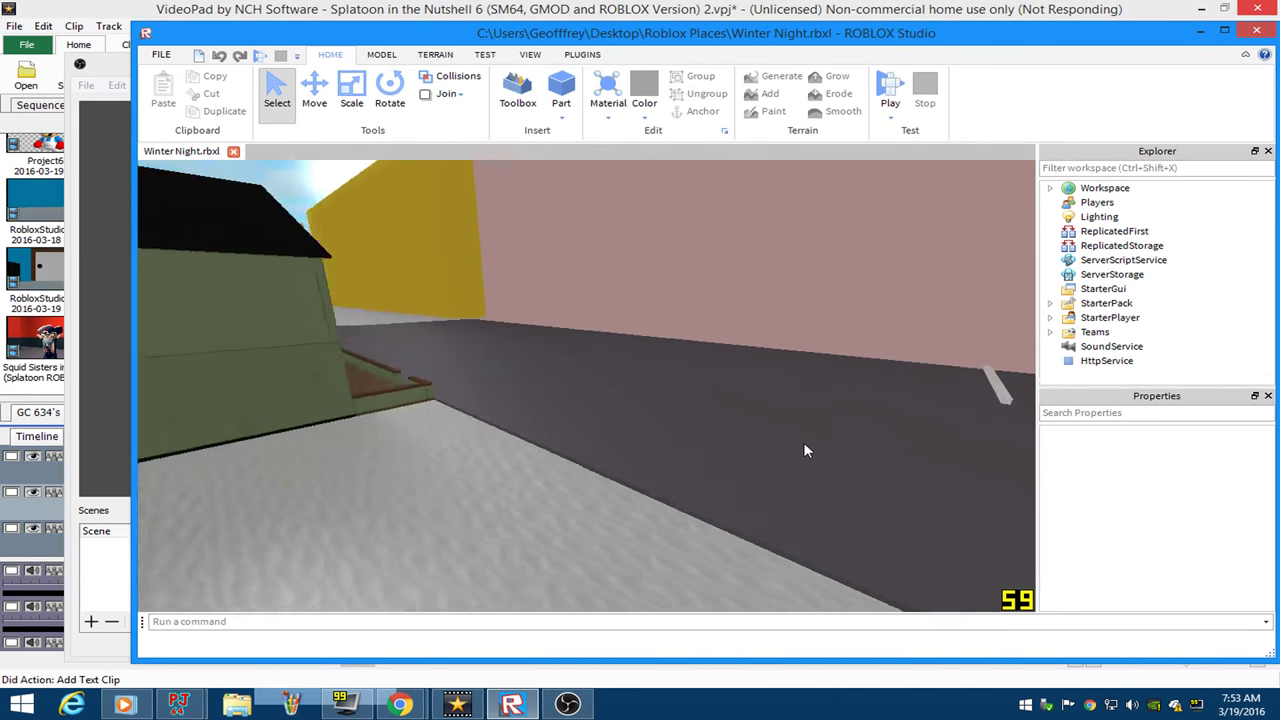
{"action": "key", "text": "s"}
{"action": "key", "text": "w"}
{"action": "right_click", "coordinate": [597, 436]}
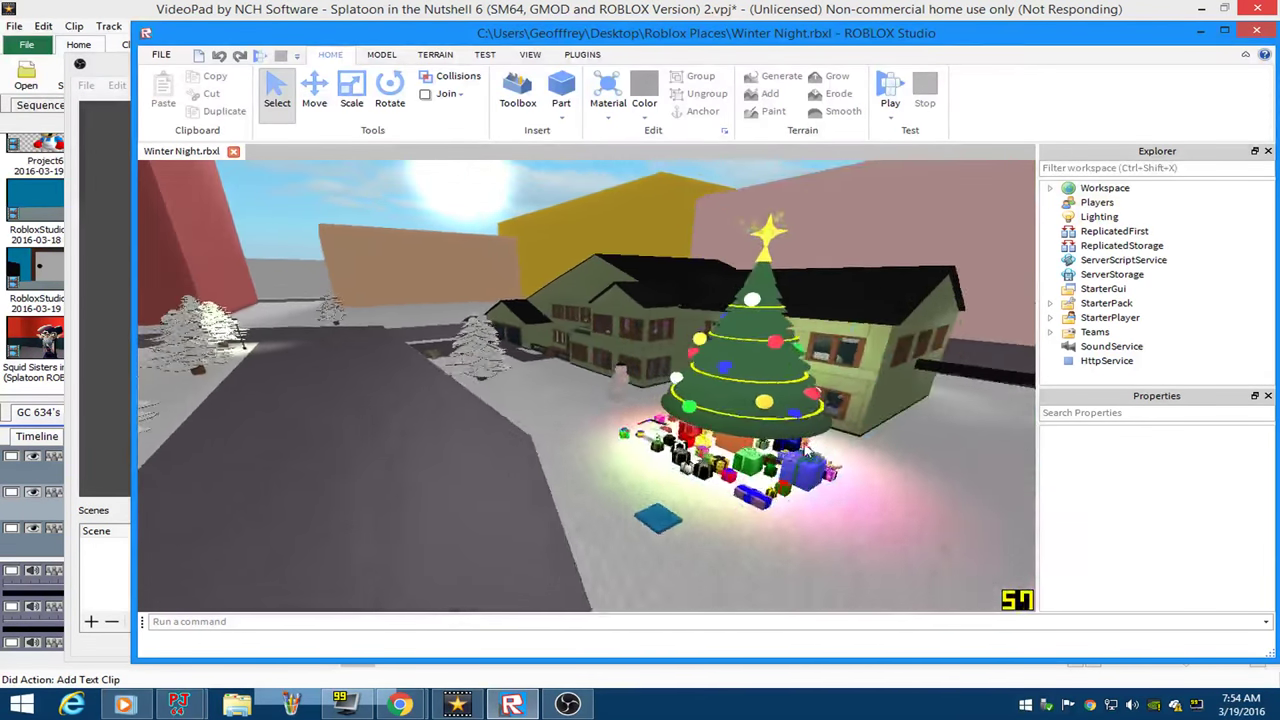
{"action": "key", "text": "w"}
{"action": "right_click", "coordinate": [597, 436]}
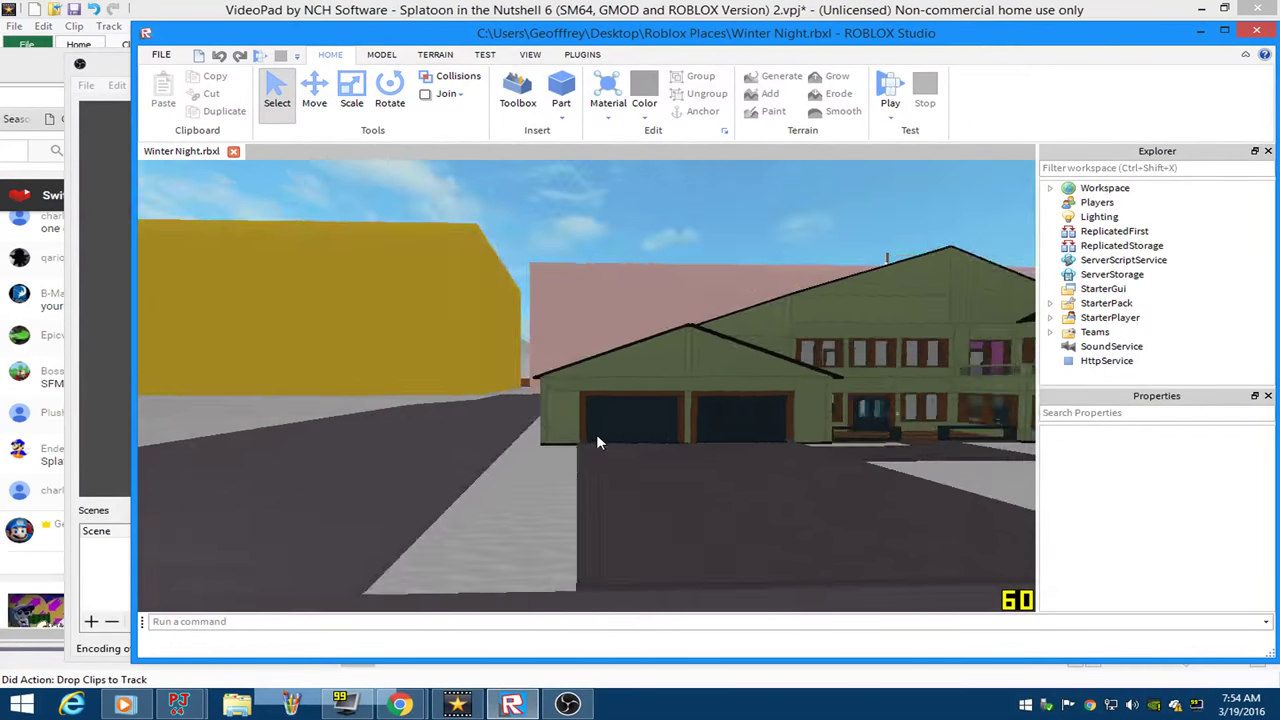
Look around the Winter Night.rbxl exterior, moving the camera down the road and around the Christmas tree and snowman.
{"action": "right_click", "coordinate": [597, 436]}
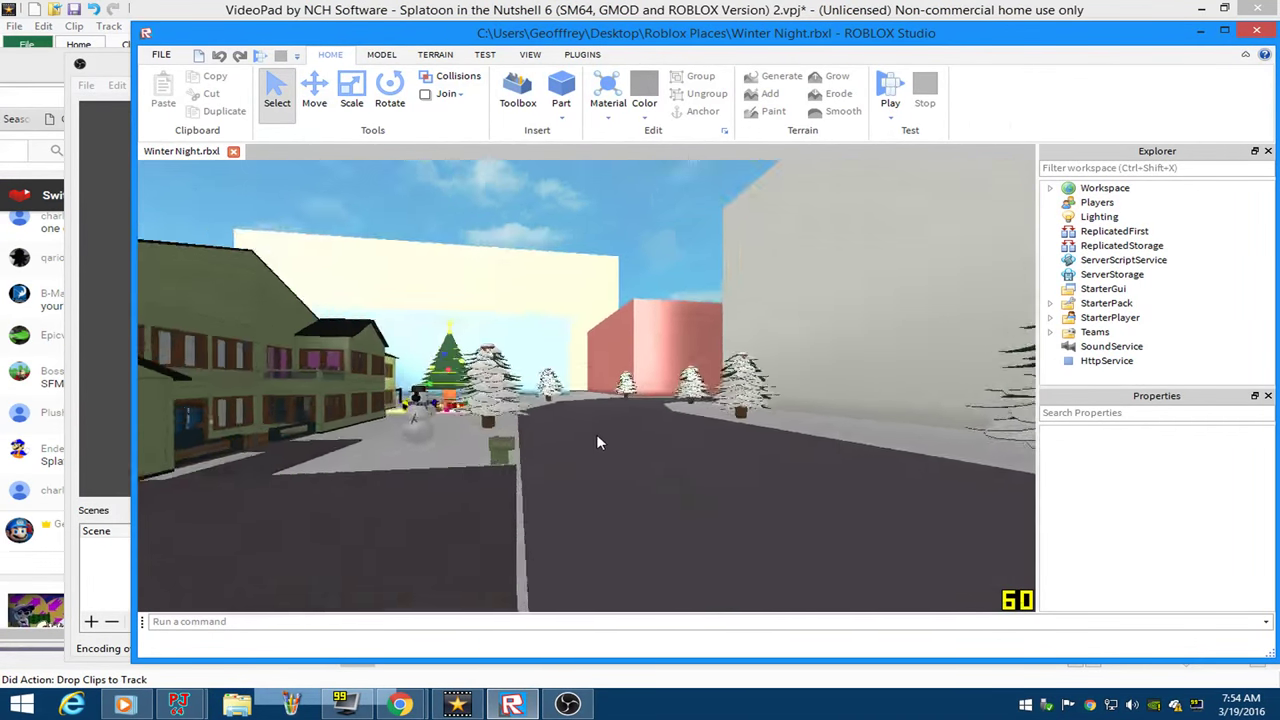
{"action": "key", "text": "w"}
{"action": "key", "text": "w"}
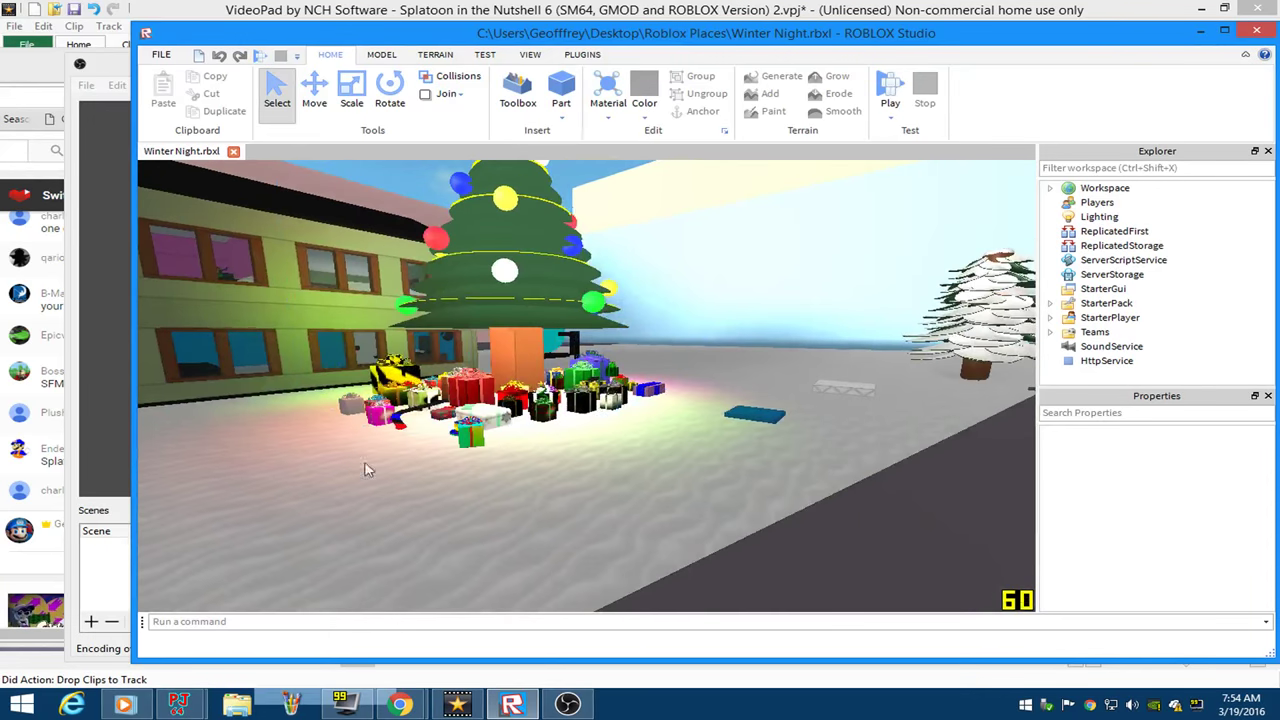
{"action": "right_click", "coordinate": [667, 443]}
{"action": "key", "text": "s"}
{"action": "key", "text": "a"}
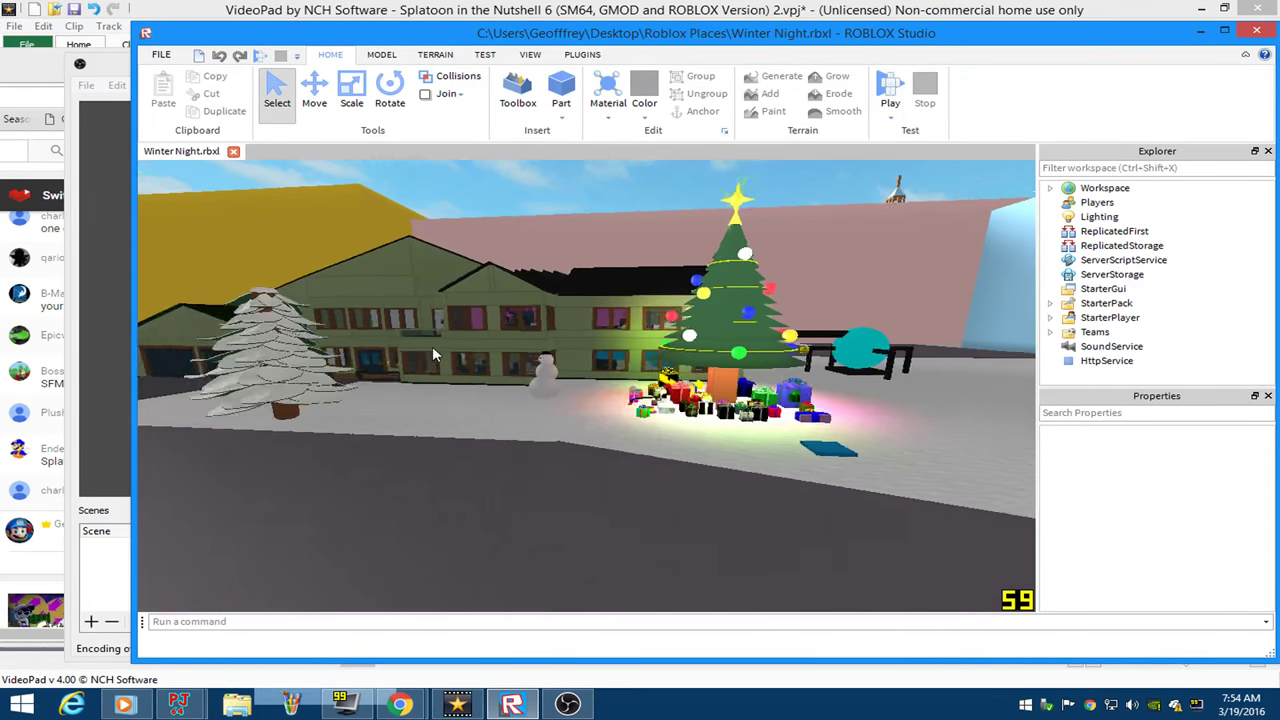
{"action": "right_click", "coordinate": [432, 346]}
{"action": "key", "text": "d"}
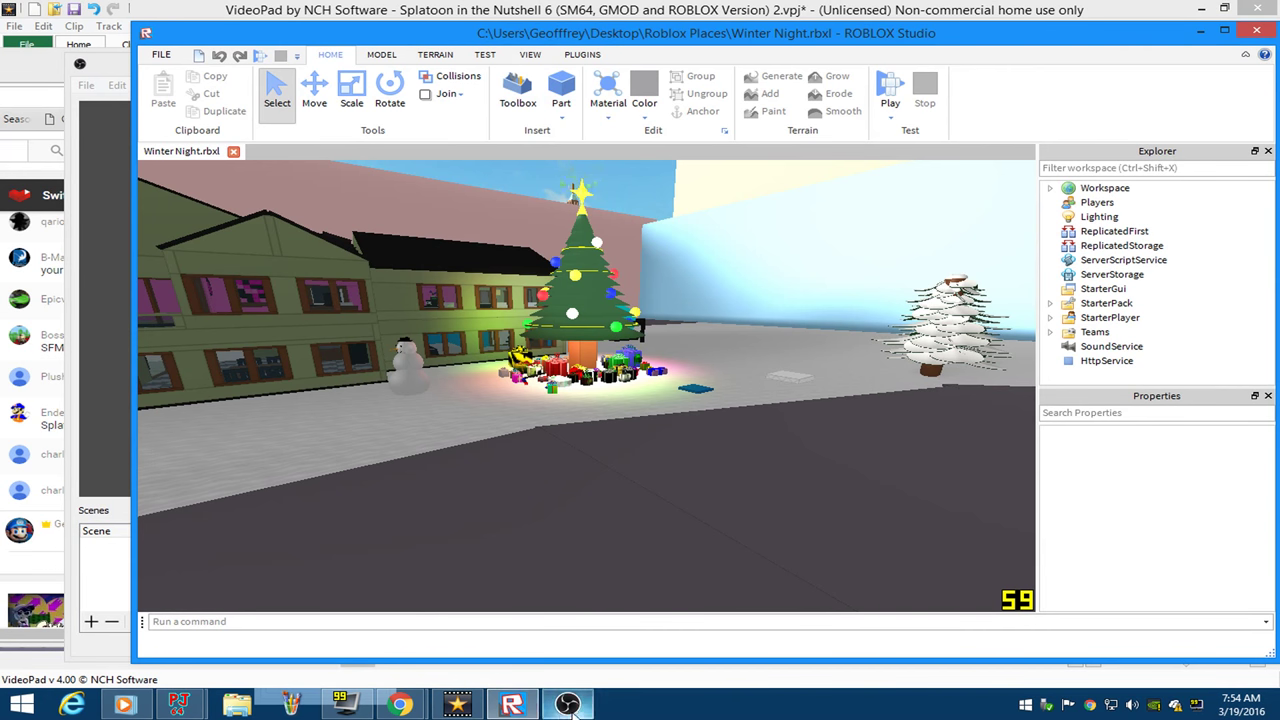
Mute the Mic/Aux source in the OBS mixer, then return to Roblox Studio and move the camera toward the Christmas tree.
{"action": "left_click", "coordinate": [101, 65]}
{"action": "left_click", "coordinate": [628, 589]}
{"action": "left_click", "coordinate": [990, 518]}
{"action": "key", "text": "w"}
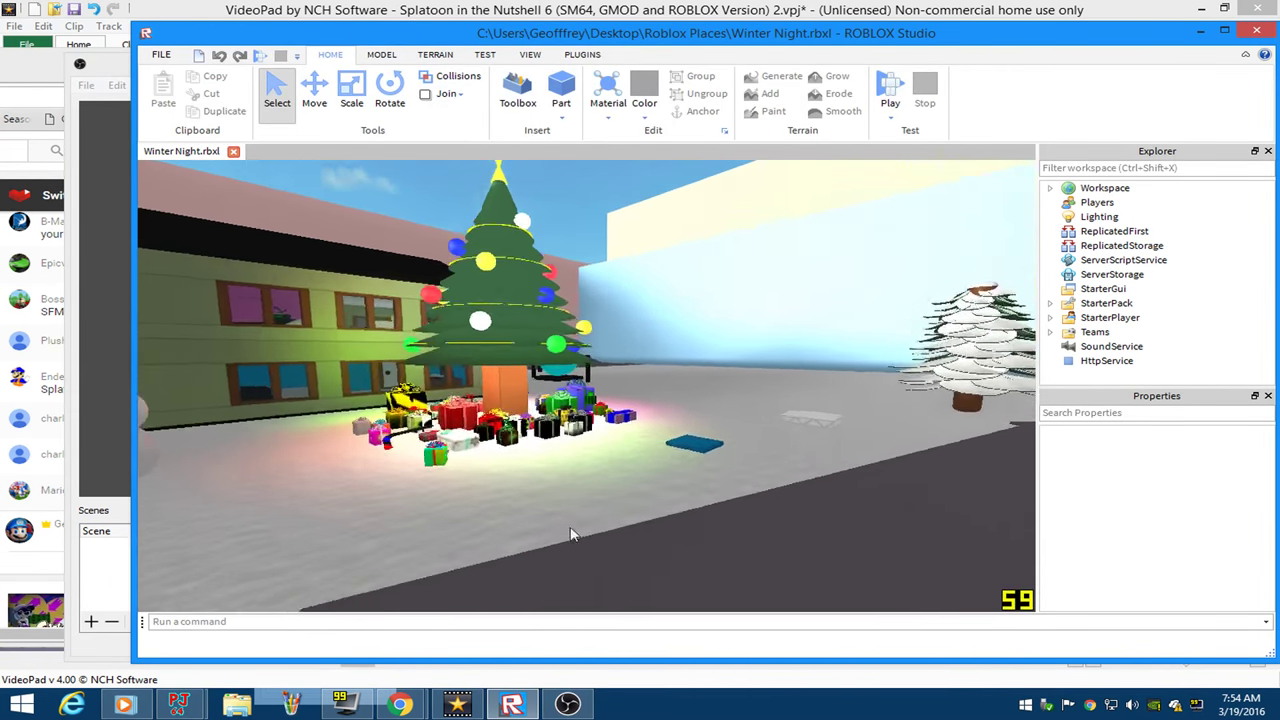
Switch to the "Behind the Scene" YouTube window in Chrome, read the live chat messages, and minimize the window.
{"action": "left_click", "coordinate": [455, 705]}
{"action": "mouse_move", "coordinate": [400, 705]}
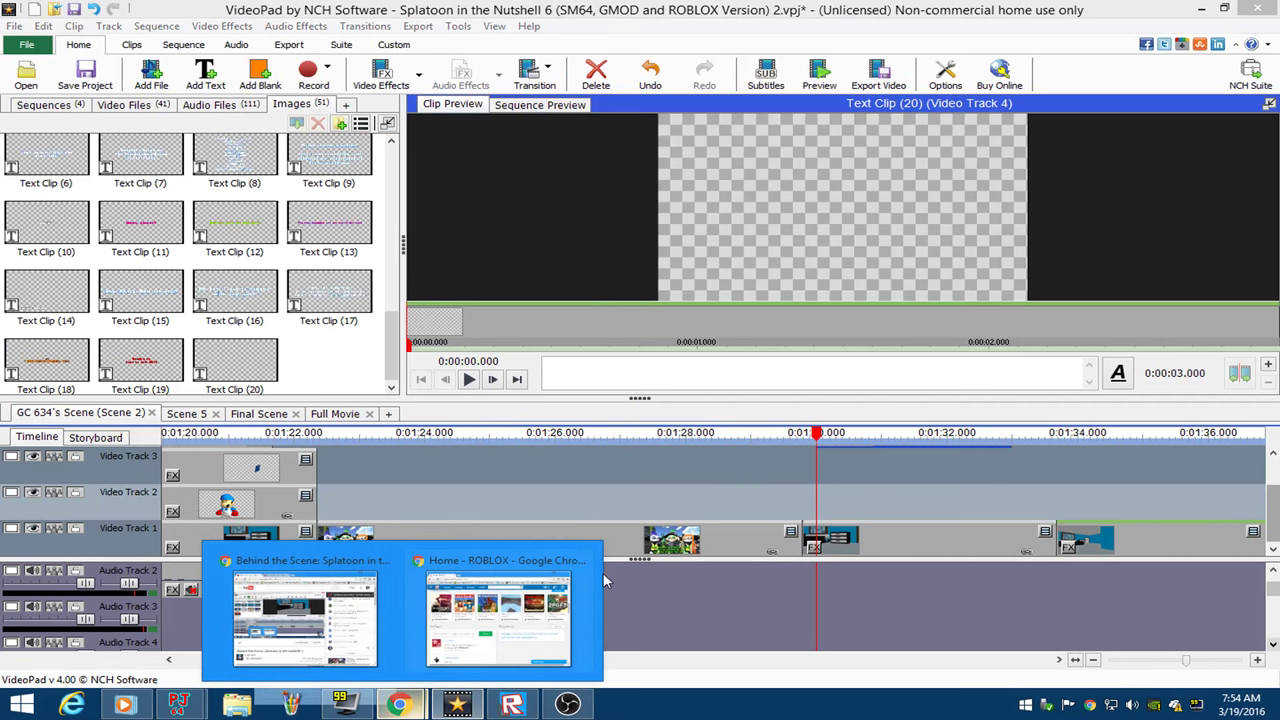
{"action": "left_click", "coordinate": [300, 615]}
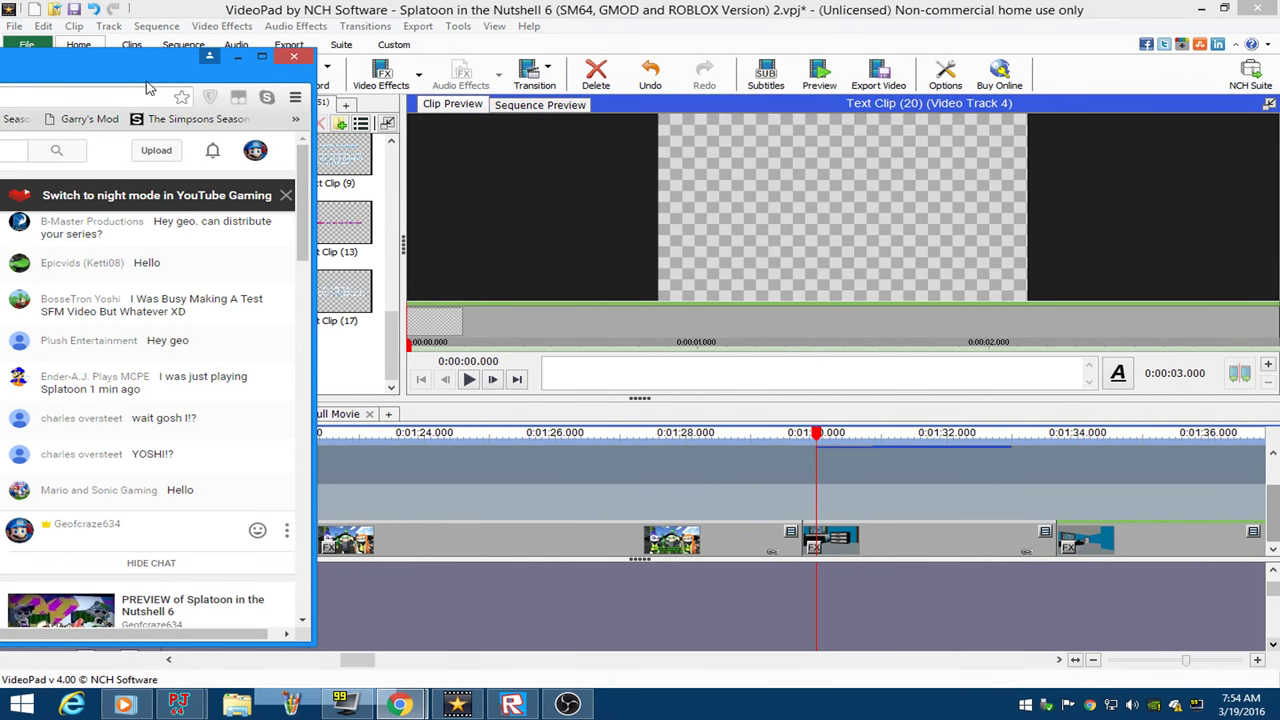
{"action": "left_click_drag", "start_coordinate": [148, 88], "coordinate": [664, 80]}
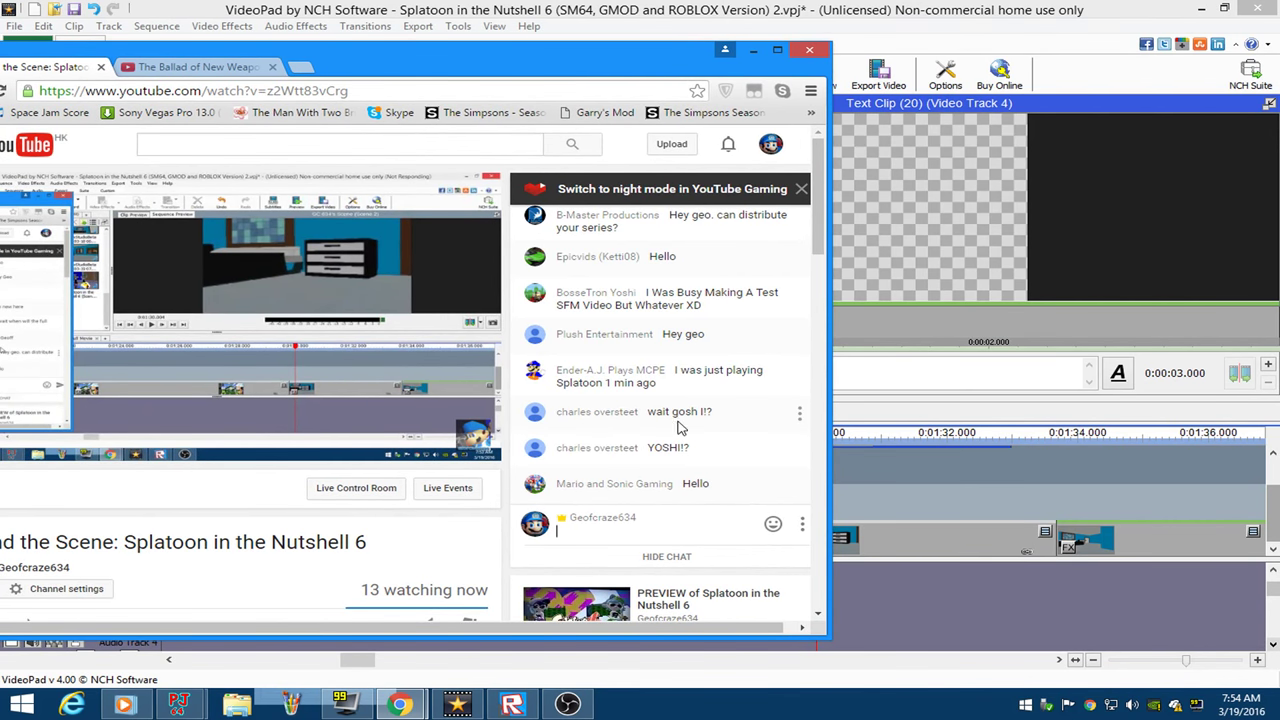
{"action": "left_click_drag", "start_coordinate": [645, 77], "coordinate": [125, 80]}
{"action": "scroll", "coordinate": [170, 452], "scroll_direction": "down", "scroll_amount": 1}
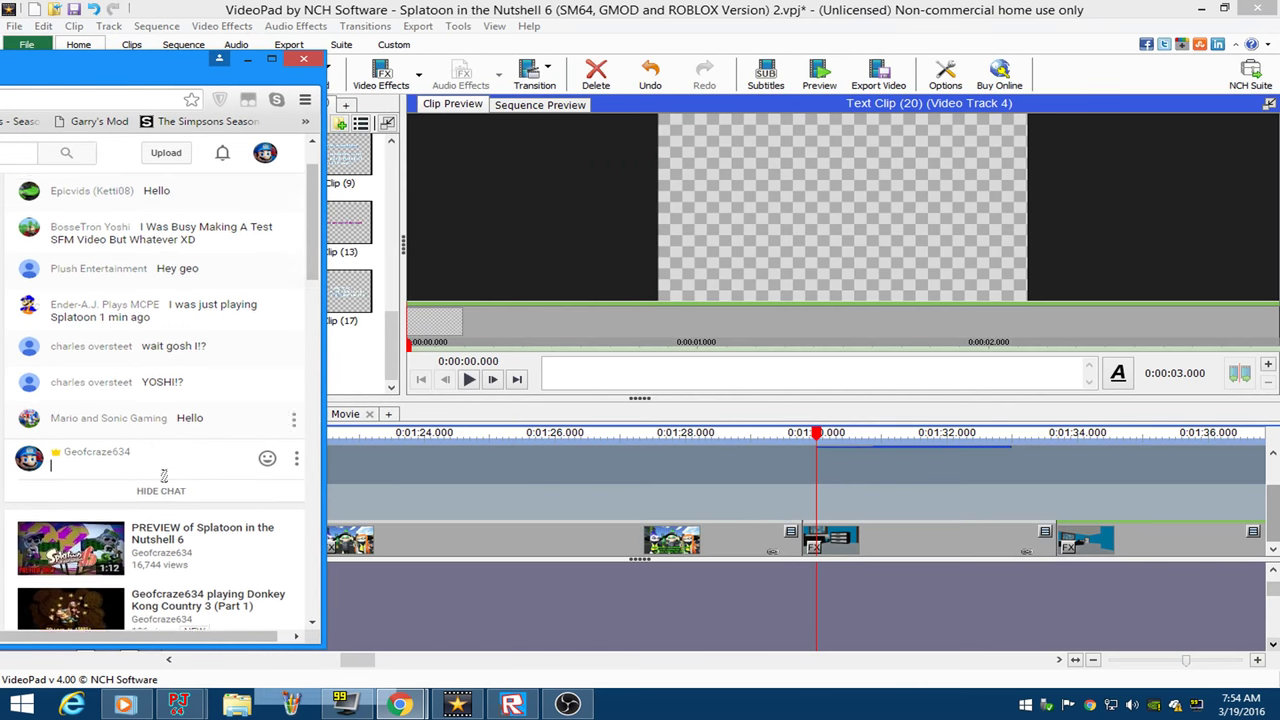
{"action": "scroll", "coordinate": [214, 400], "scroll_direction": "down", "scroll_amount": 1}
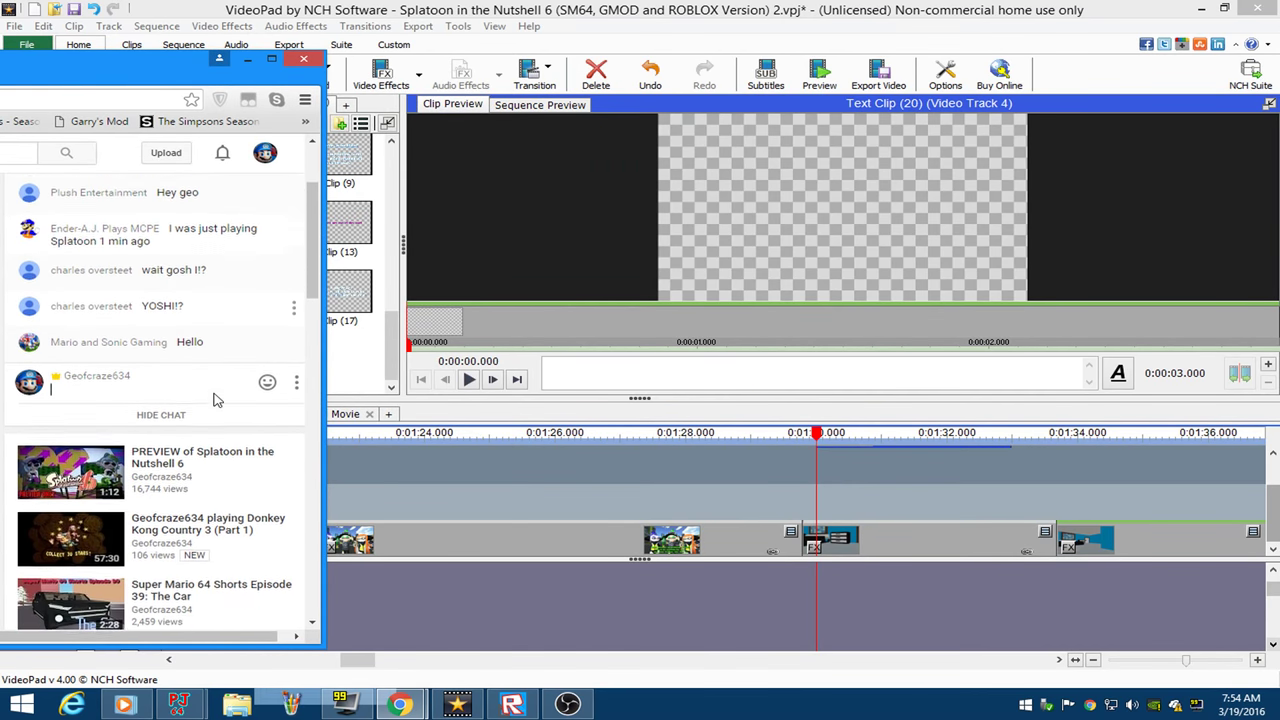
{"action": "left_click", "coordinate": [247, 62]}
Scrub the Scene 2 timeline in VideoPad to preview the frames at 0:01:19.352 and 0:01:29.996.
{"action": "left_click_drag", "start_coordinate": [490, 434], "coordinate": [203, 470]}
{"action": "left_click", "coordinate": [180, 704]}
{"action": "left_click", "coordinate": [97, 586]}
{"action": "left_click", "coordinate": [653, 323]}
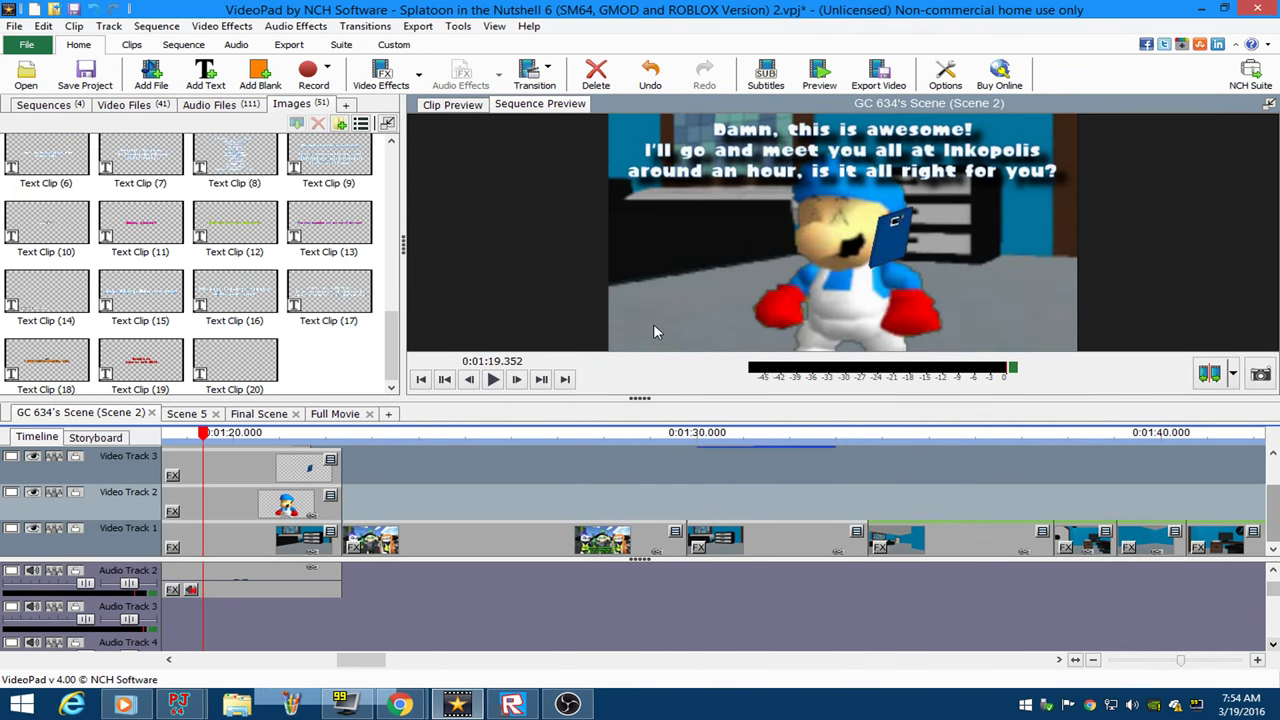
{"action": "scroll", "coordinate": [545, 473], "scroll_direction": "down", "scroll_amount": 2}
{"action": "left_click", "coordinate": [592, 434]}
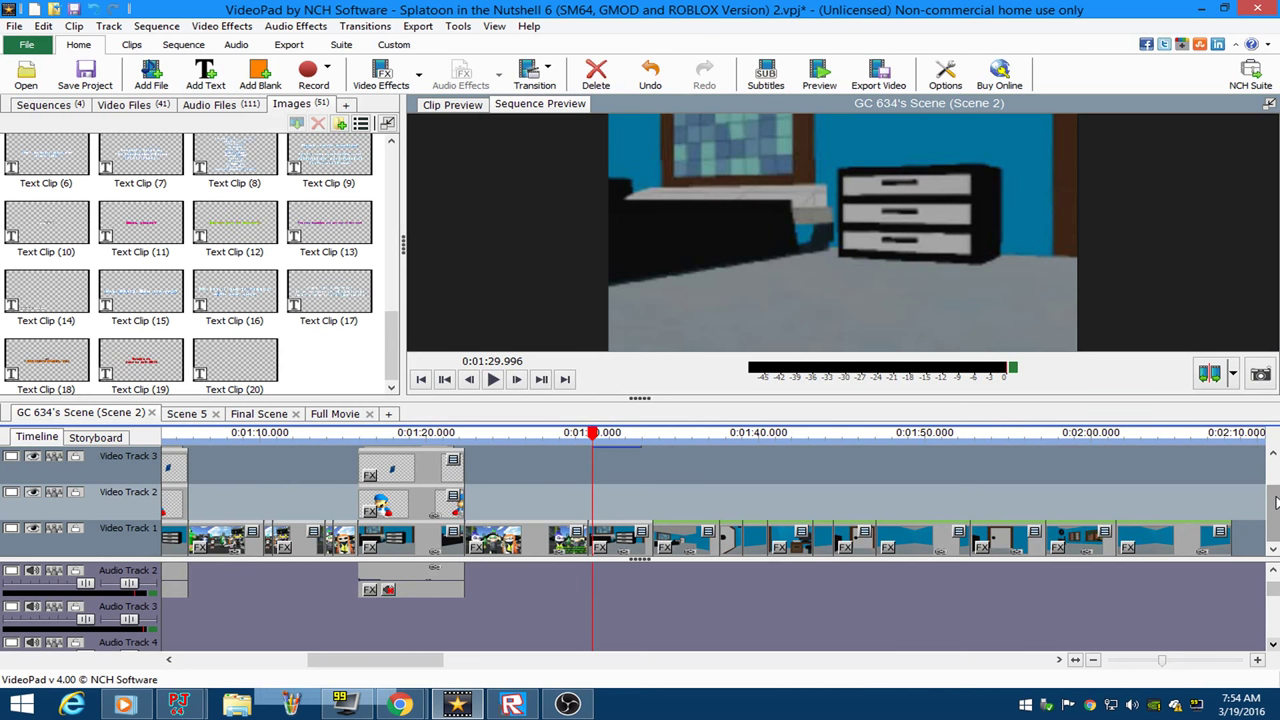
Place the playhead at 0:01:29.932, align the Video Track 4 text clip's start to it, and lengthen the clip to about 3.5 seconds.
{"action": "left_click_drag", "start_coordinate": [1273, 499], "coordinate": [1273, 490]}
{"action": "scroll", "coordinate": [672, 490], "scroll_direction": "up", "scroll_amount": 2}
{"action": "scroll", "coordinate": [487, 466], "scroll_direction": "up", "scroll_amount": 2}
{"action": "left_click_drag", "start_coordinate": [434, 436], "coordinate": [428, 440]}
{"action": "left_click_drag", "start_coordinate": [473, 457], "coordinate": [466, 457]}
{"action": "left_click_drag", "start_coordinate": [731, 468], "coordinate": [780, 470]}
Launch WordPad, place its window beside the VideoPad preview, and open the recent document SITN 6 (Script).
{"action": "left_click", "coordinate": [21, 704]}
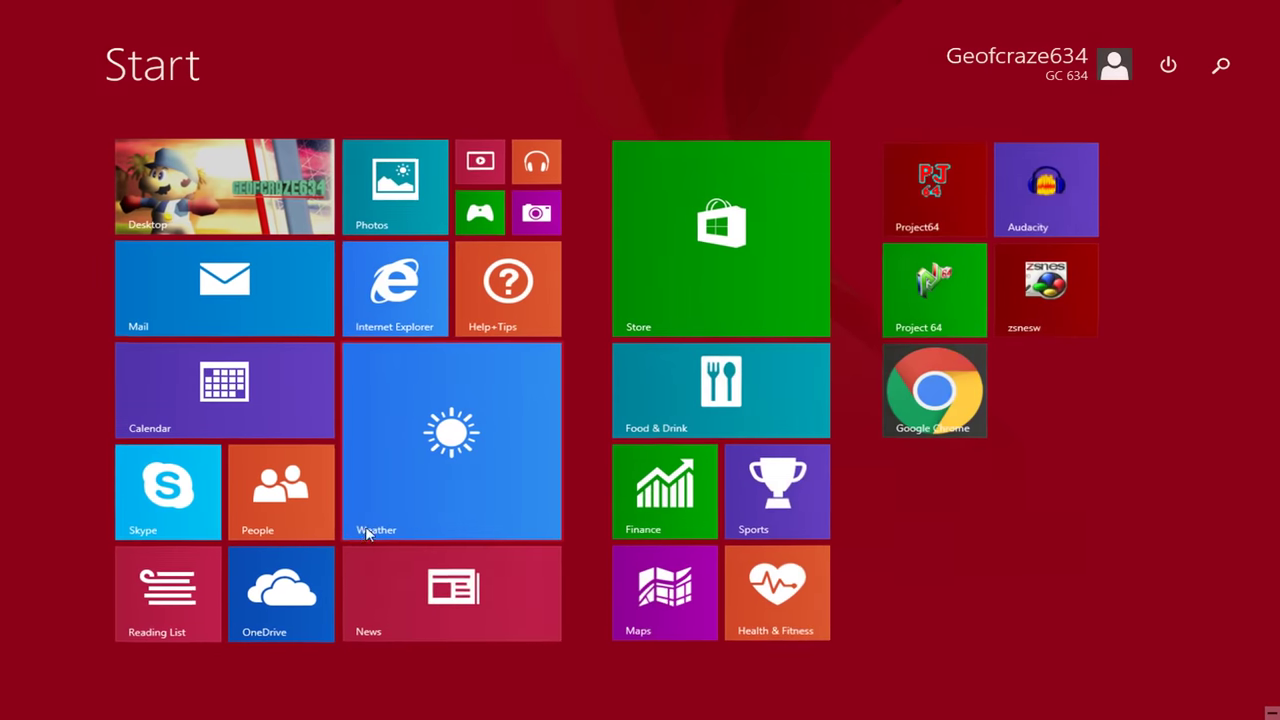
{"action": "left_click", "coordinate": [126, 700]}
{"action": "scroll", "coordinate": [510, 445], "scroll_direction": "down", "scroll_amount": 10}
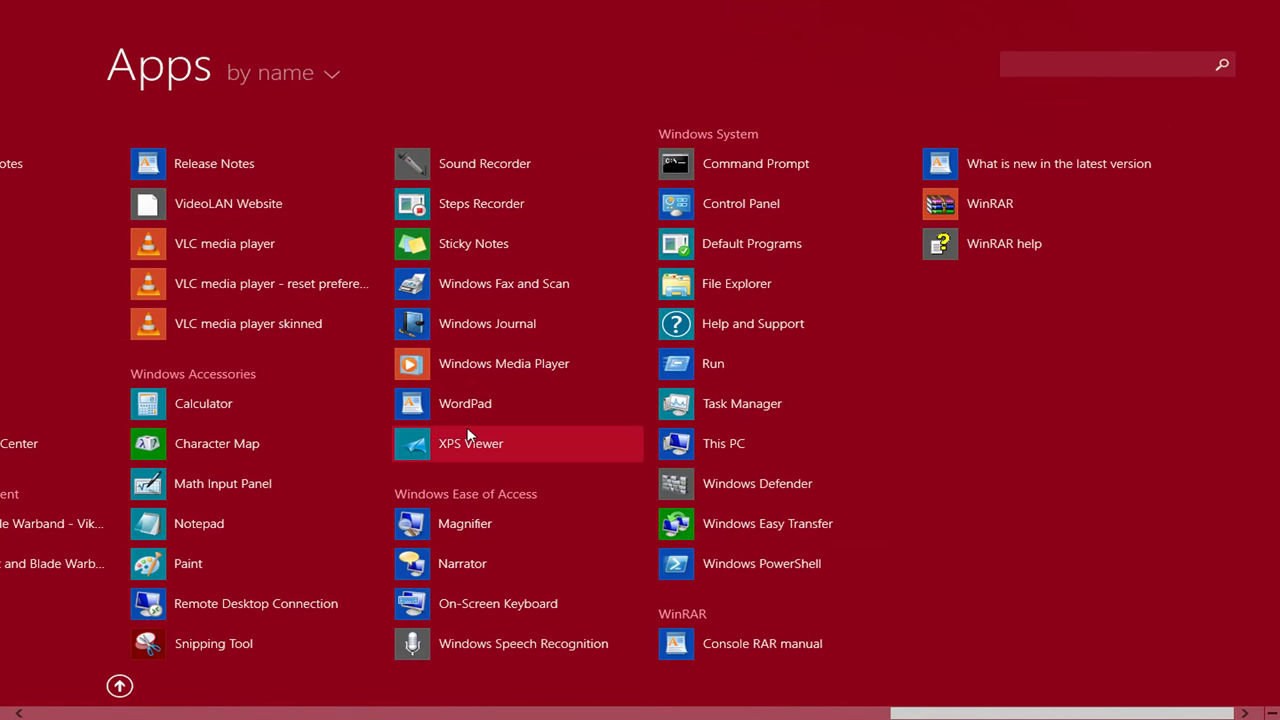
{"action": "key", "text": "super"}
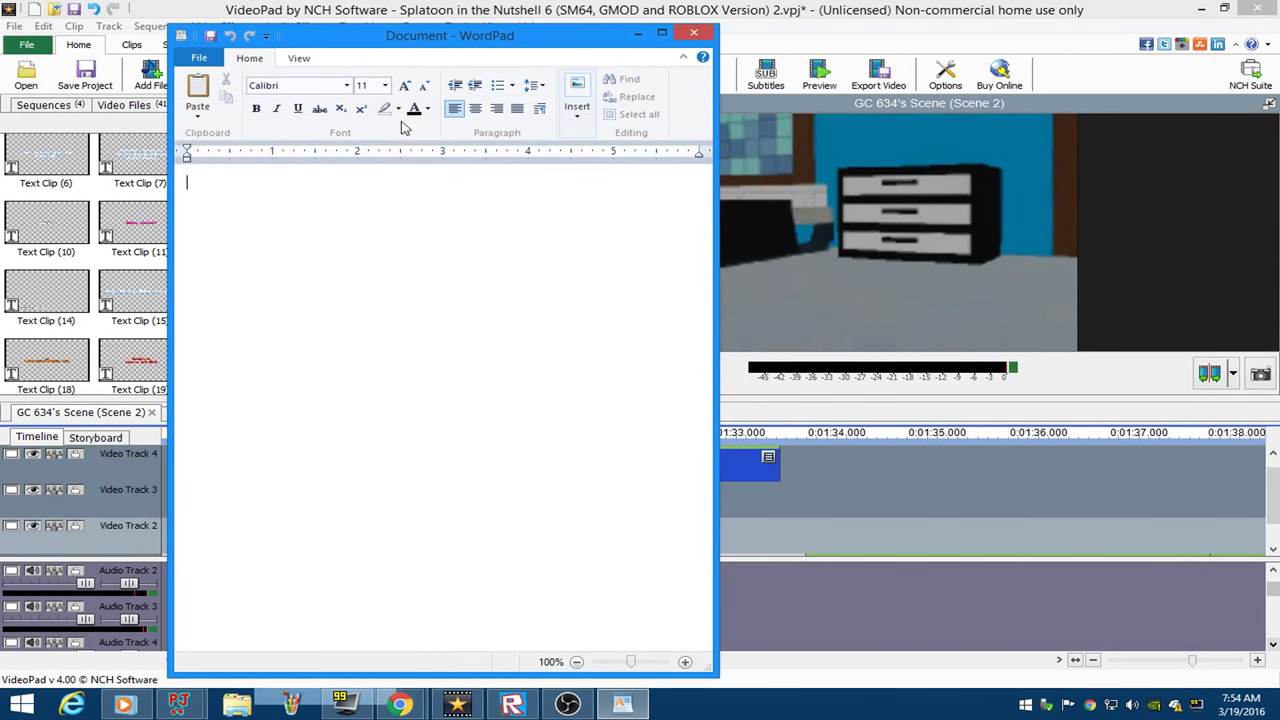
{"action": "left_click_drag", "start_coordinate": [226, 40], "coordinate": [790, 30]}
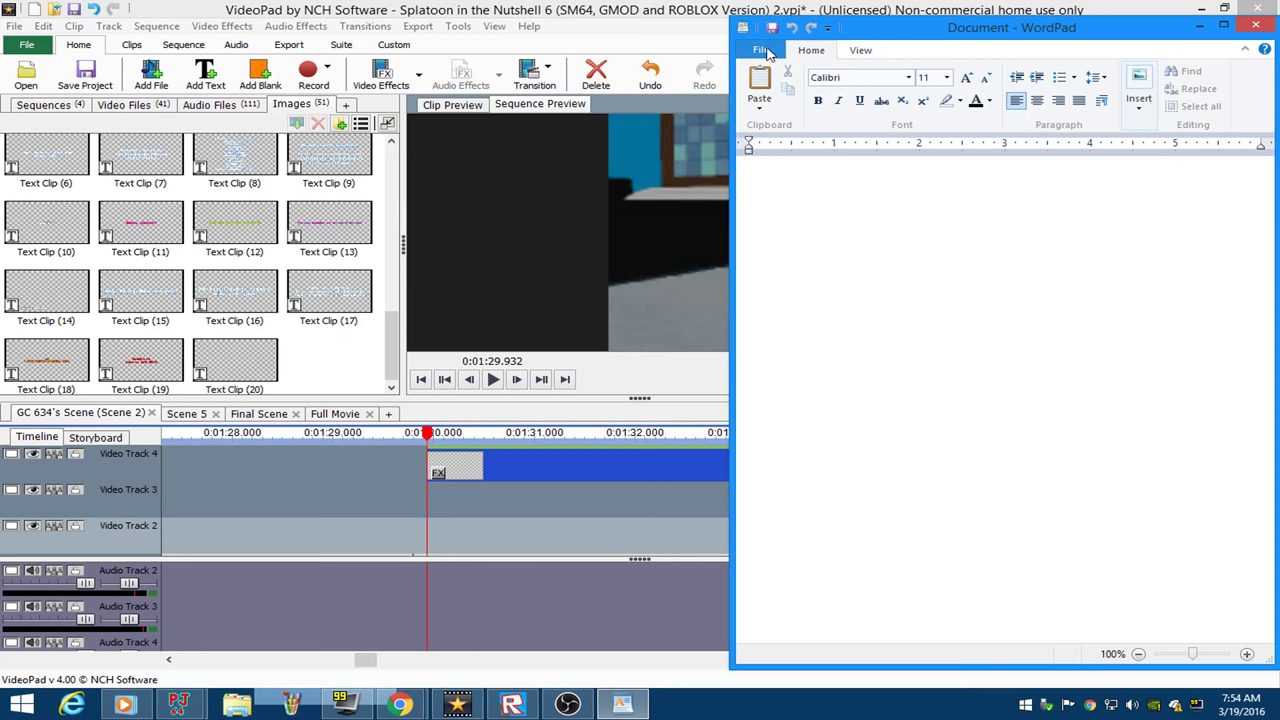
{"action": "key", "text": "alt+f"}
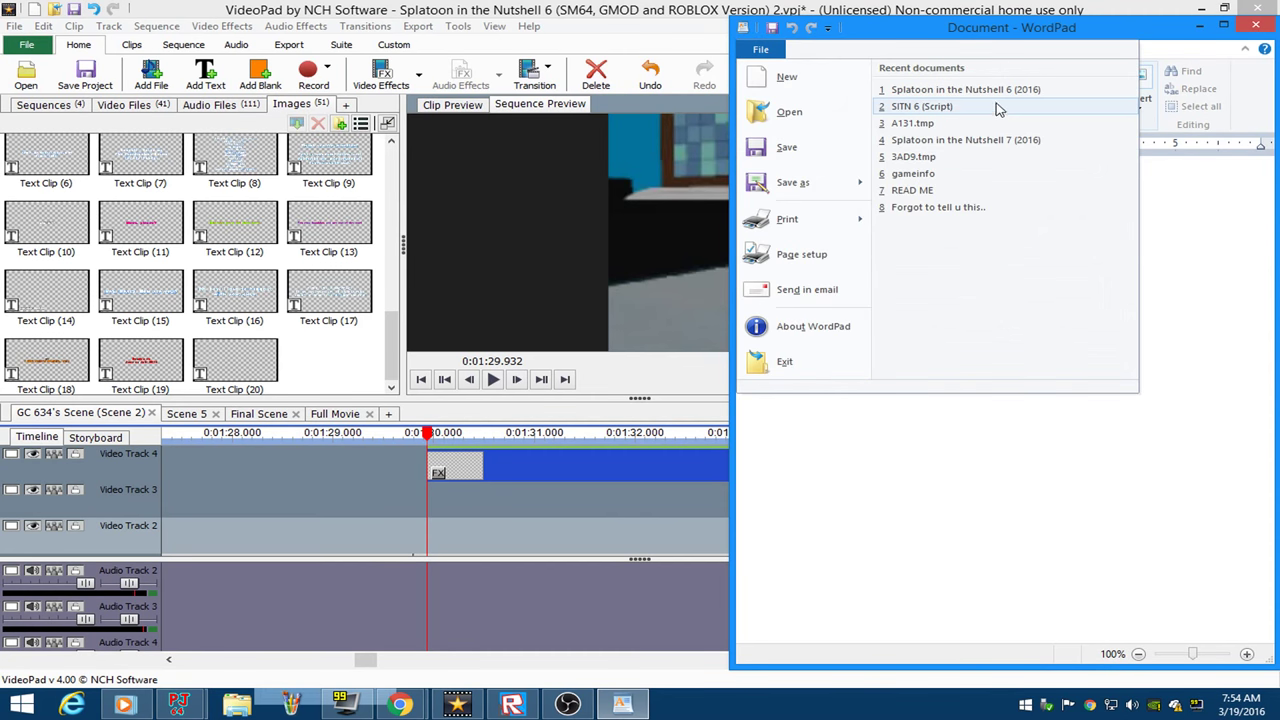
{"action": "left_click", "coordinate": [997, 111]}
Switch to OBS, move its window clear of the script, and unmute the Mic/Aux source.
{"action": "left_click", "coordinate": [567, 705]}
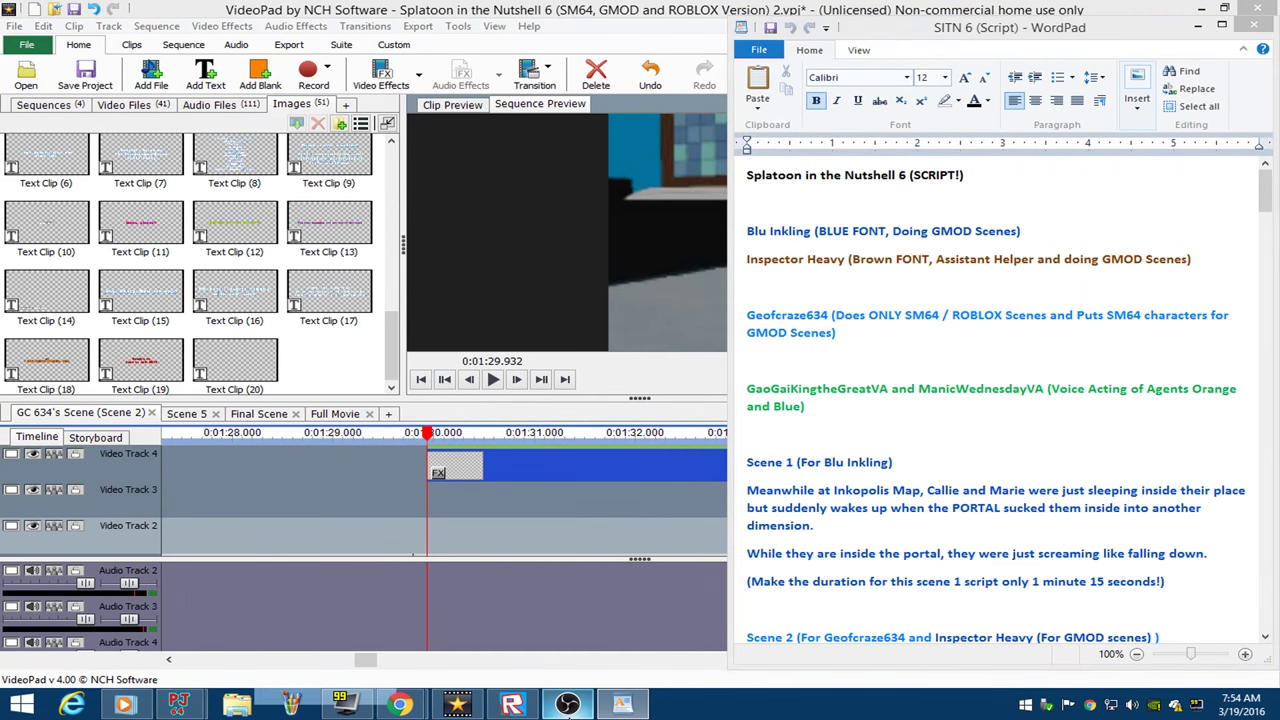
{"action": "left_click_drag", "start_coordinate": [570, 66], "coordinate": [270, 82]}
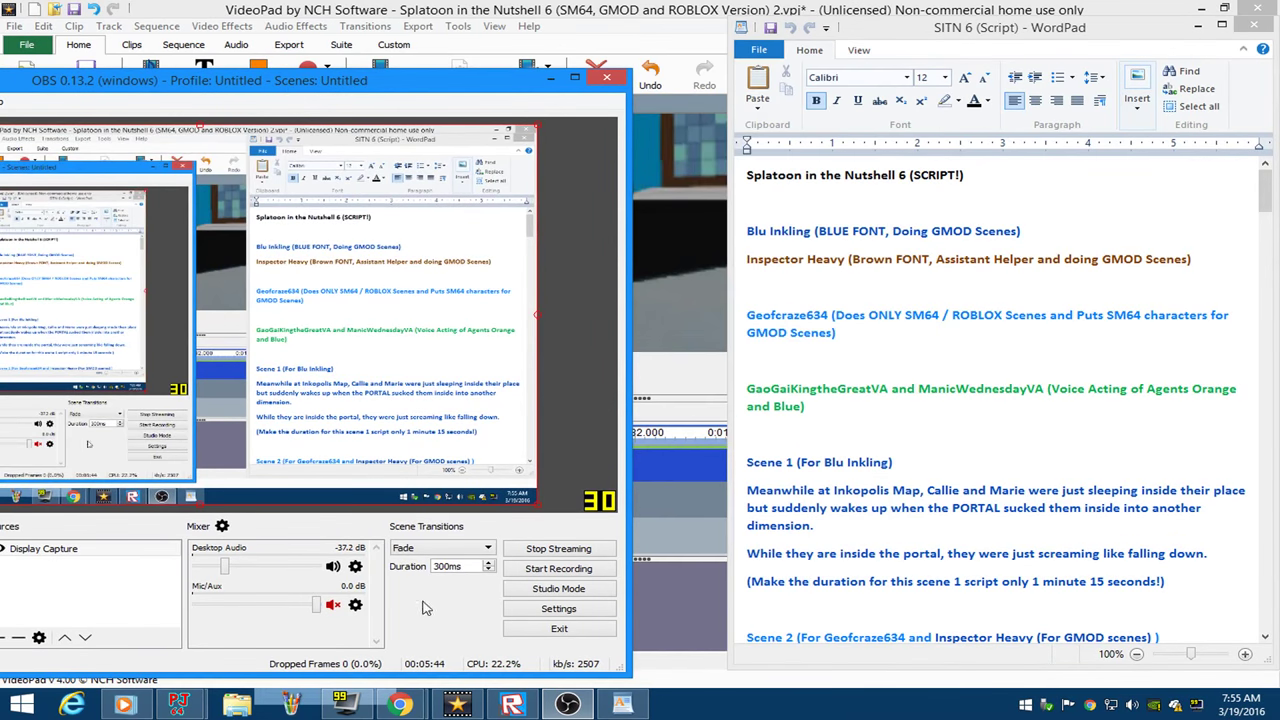
{"action": "left_click", "coordinate": [331, 606]}
Go through the WordPad script to Scene 2 and highlight the dialogue from "You too. Bye, bruh." to the "cheered up" line.
{"action": "left_click", "coordinate": [1001, 294]}
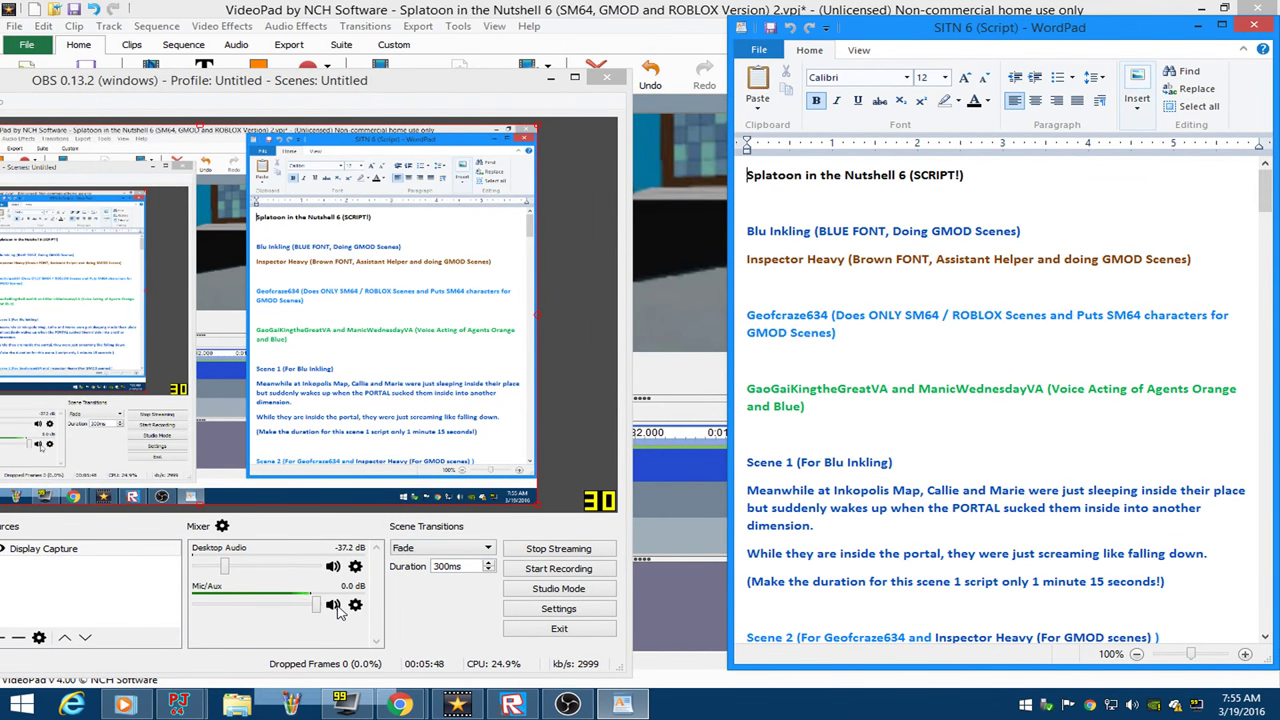
{"action": "scroll", "coordinate": [920, 449], "scroll_direction": "down", "scroll_amount": 11}
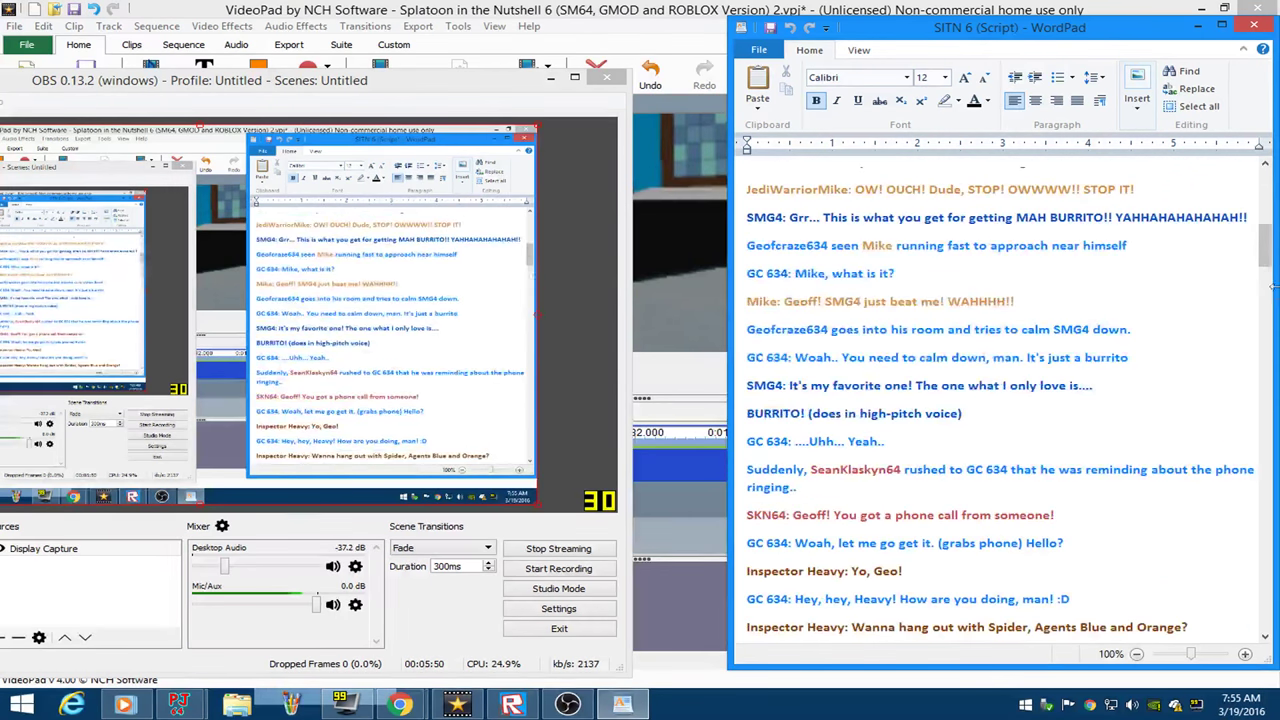
{"action": "left_click_drag", "start_coordinate": [1266, 254], "coordinate": [1267, 302]}
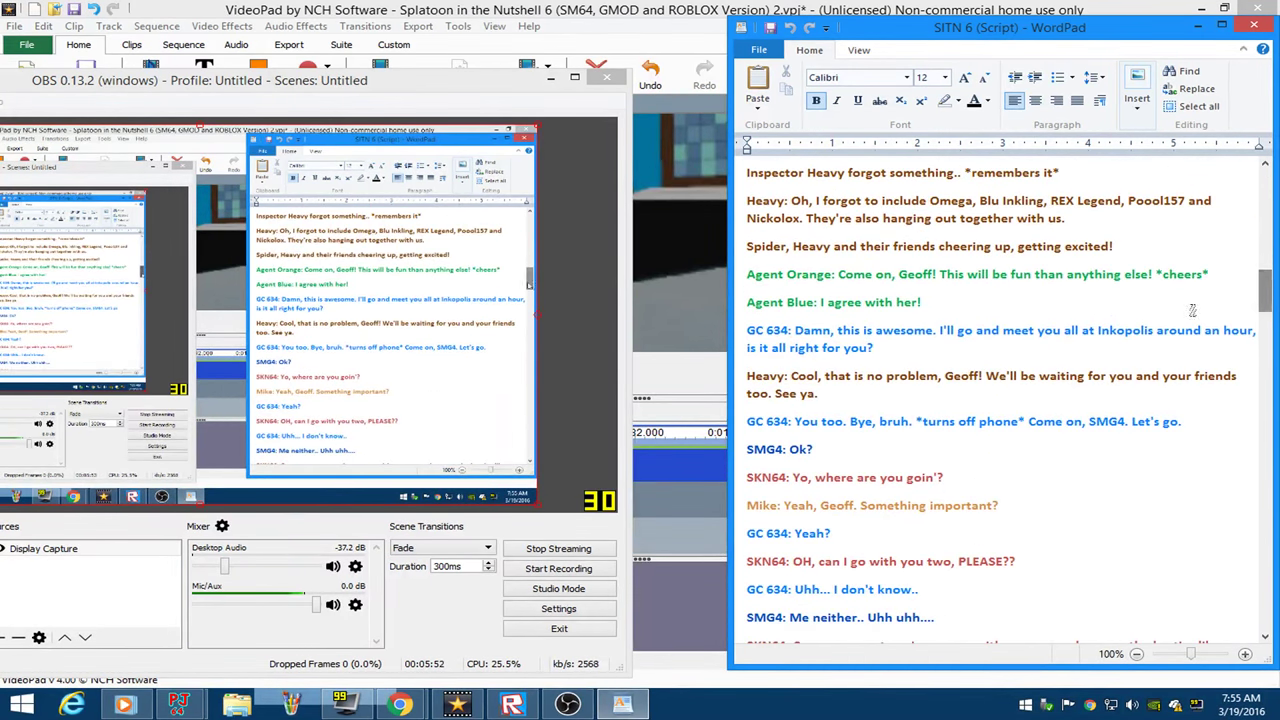
{"action": "left_click_drag", "start_coordinate": [1216, 433], "coordinate": [1163, 487]}
{"action": "scroll", "coordinate": [1163, 487], "scroll_direction": "up", "scroll_amount": 2}
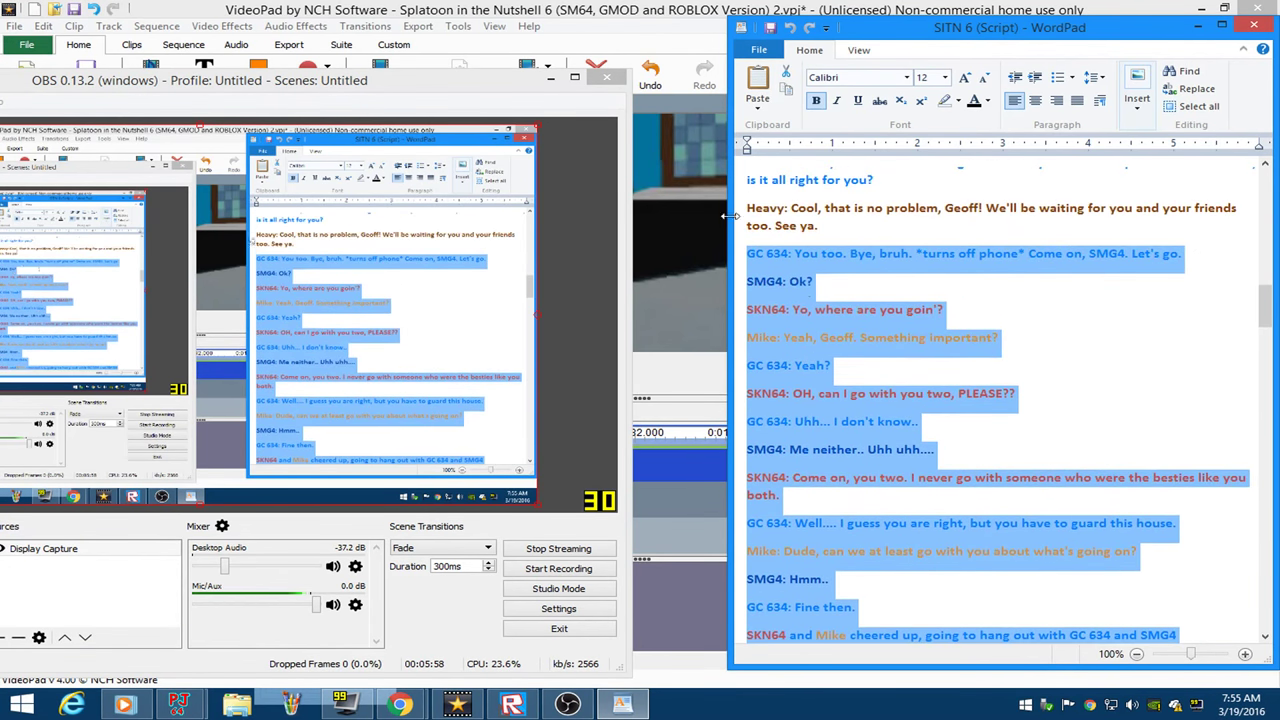
{"action": "scroll", "coordinate": [815, 310], "scroll_direction": "down", "scroll_amount": 1}
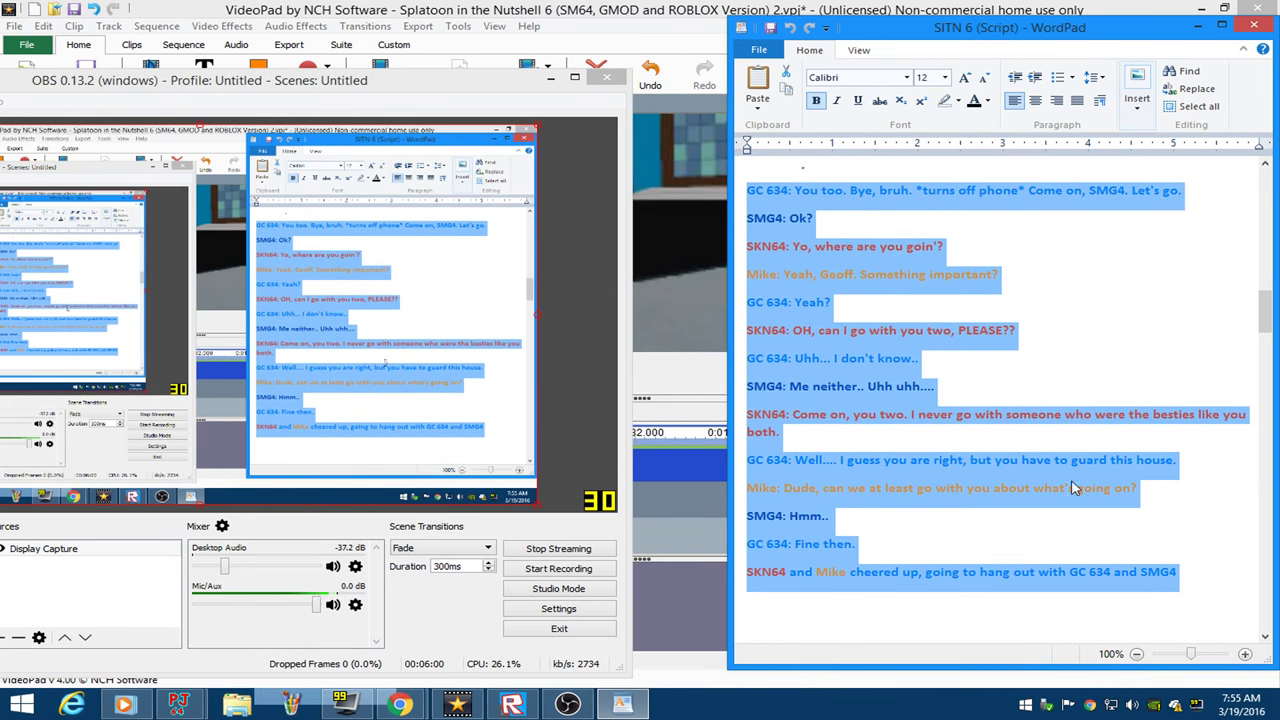
Mute the Mic/Aux source in OBS, clear the script selection, and return to the beginning of the WordPad document.
{"action": "left_click", "coordinate": [333, 606]}
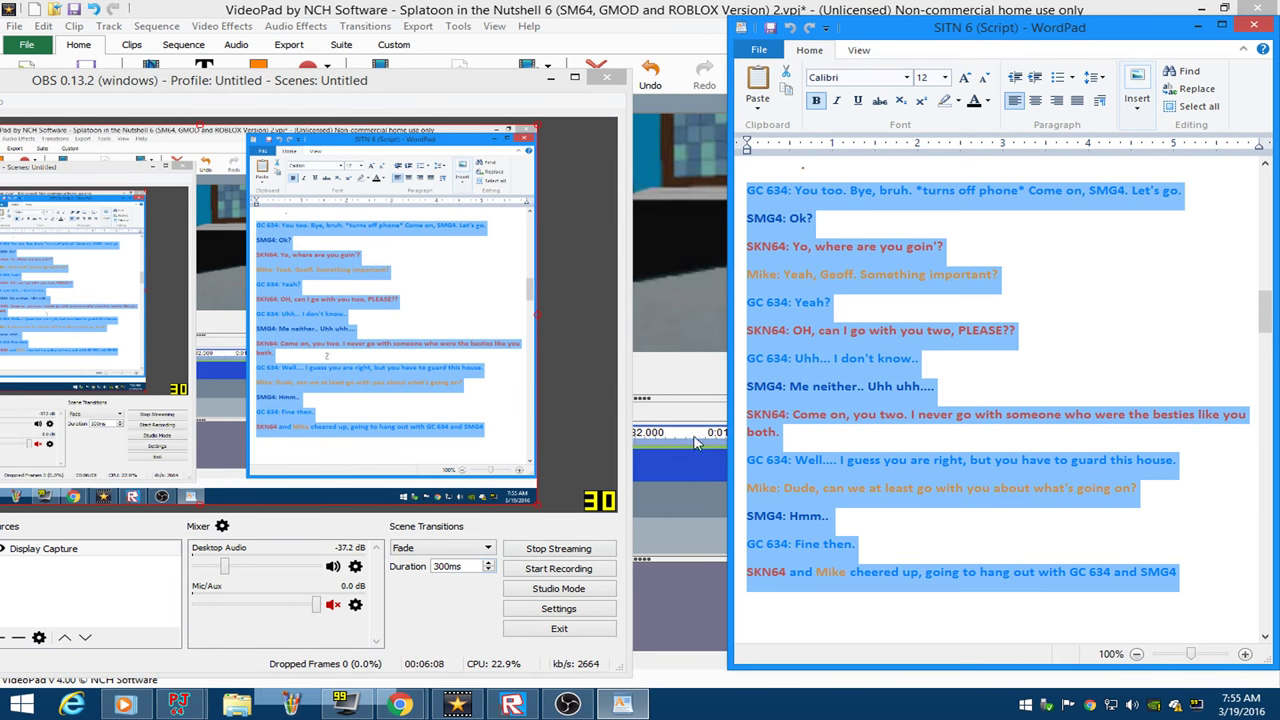
{"action": "left_click", "coordinate": [1085, 393]}
{"action": "scroll", "coordinate": [1080, 393], "scroll_direction": "up", "scroll_amount": 15}
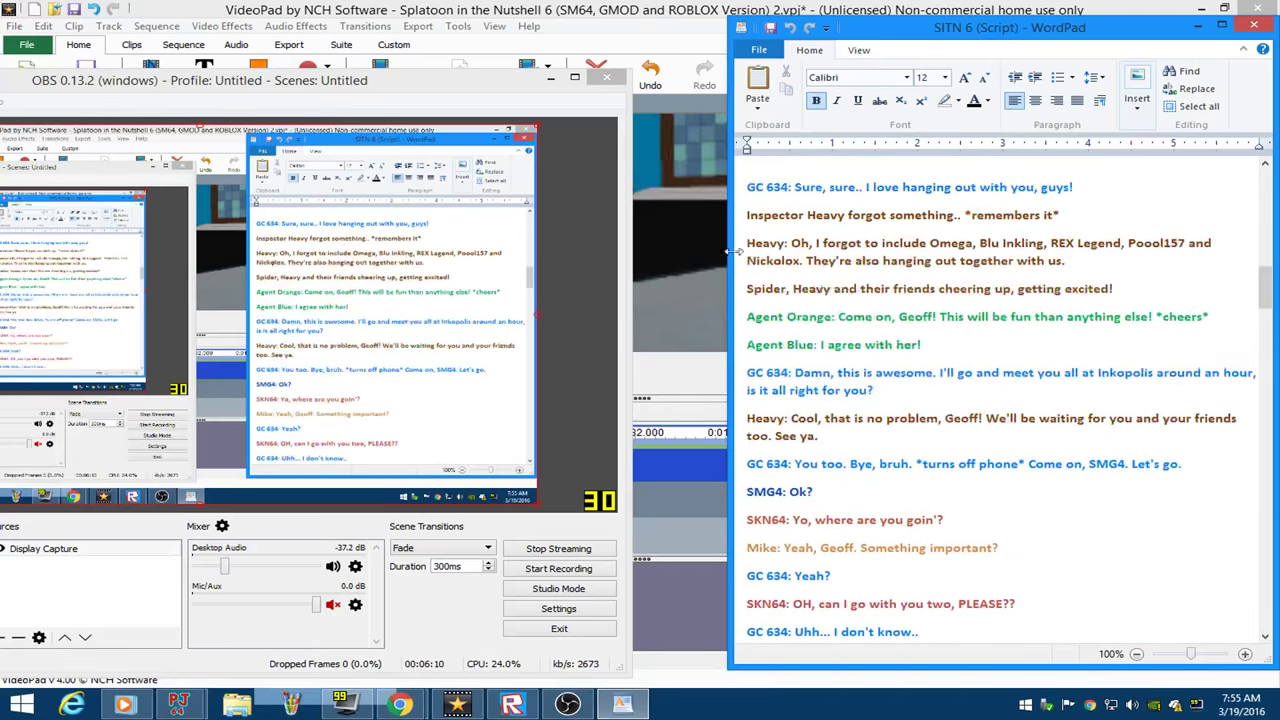
{"action": "scroll", "coordinate": [853, 456], "scroll_direction": "up", "scroll_amount": 6}
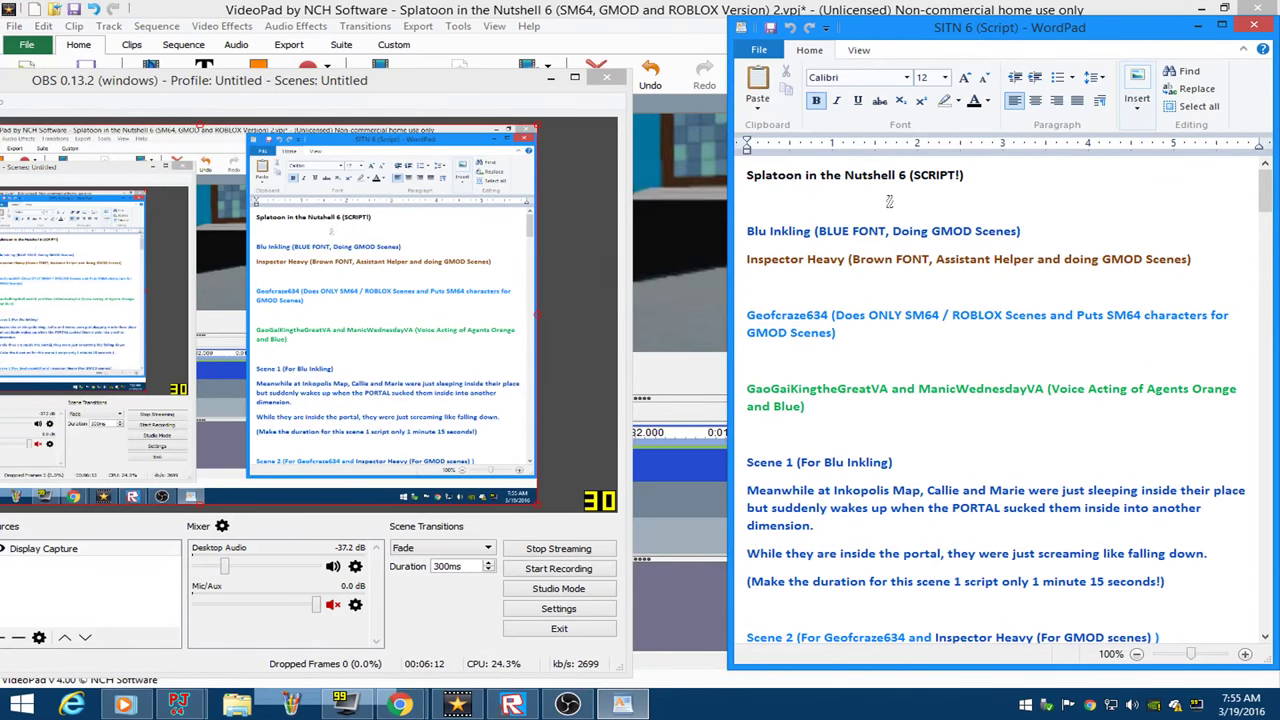
Post the message "This is how I written the scripts" in the YouTube live chat.
{"action": "left_click", "coordinate": [500, 615]}
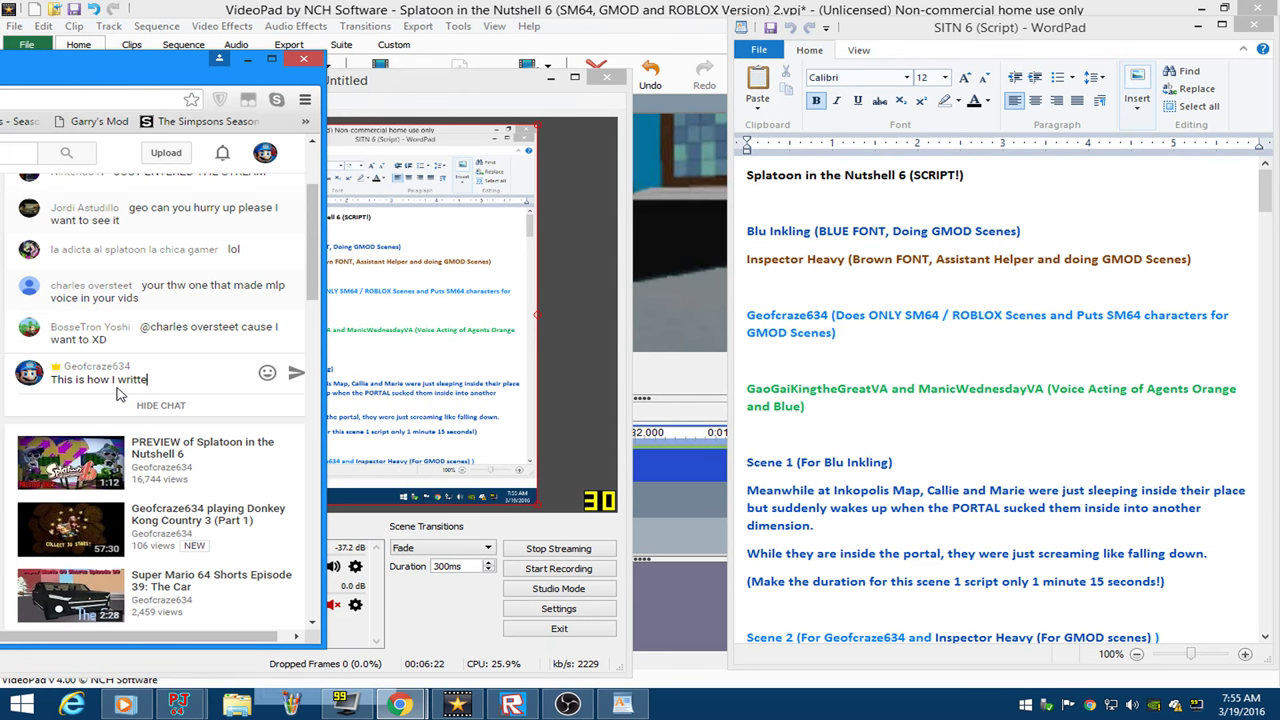
{"action": "type", "text": "ts"}
{"action": "key", "text": "Return"}
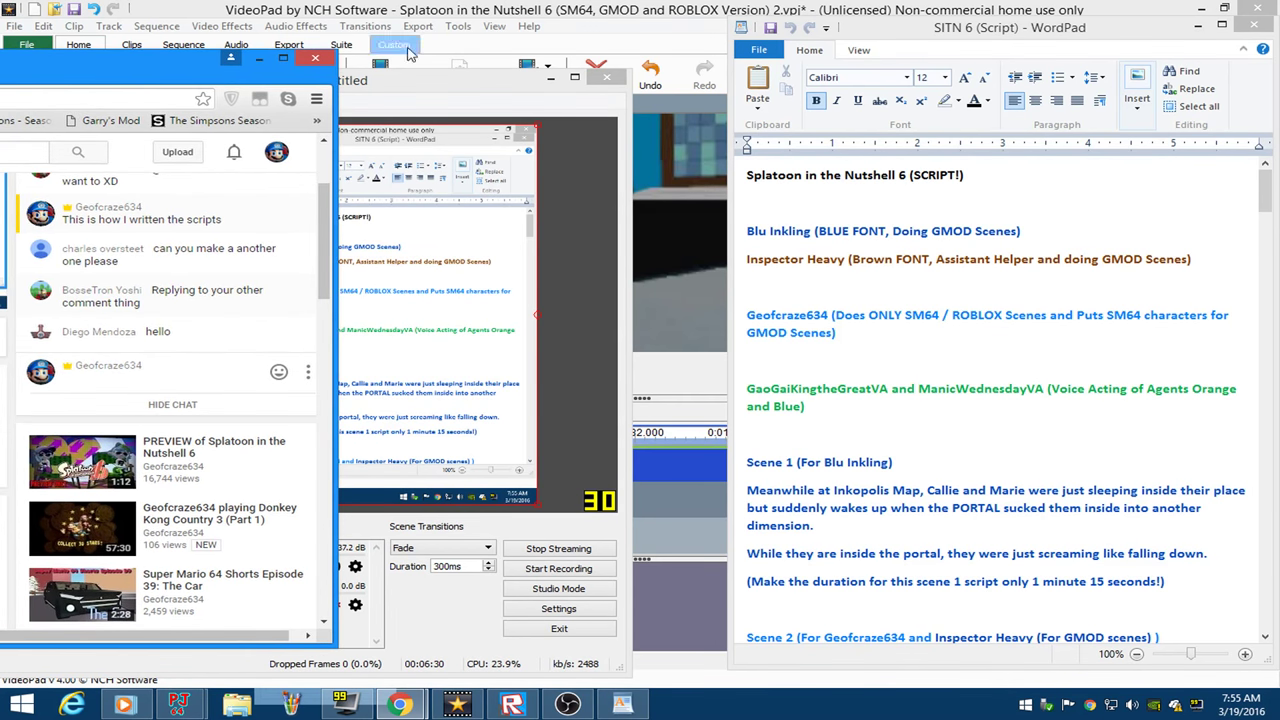
Bring VideoPad to the front, show a longer stretch of the Scene 2 timeline, and move the playhead to 0:01:30.211.
{"action": "left_click", "coordinate": [549, 82]}
{"action": "left_click", "coordinate": [575, 78]}
{"action": "left_click", "coordinate": [377, 492]}
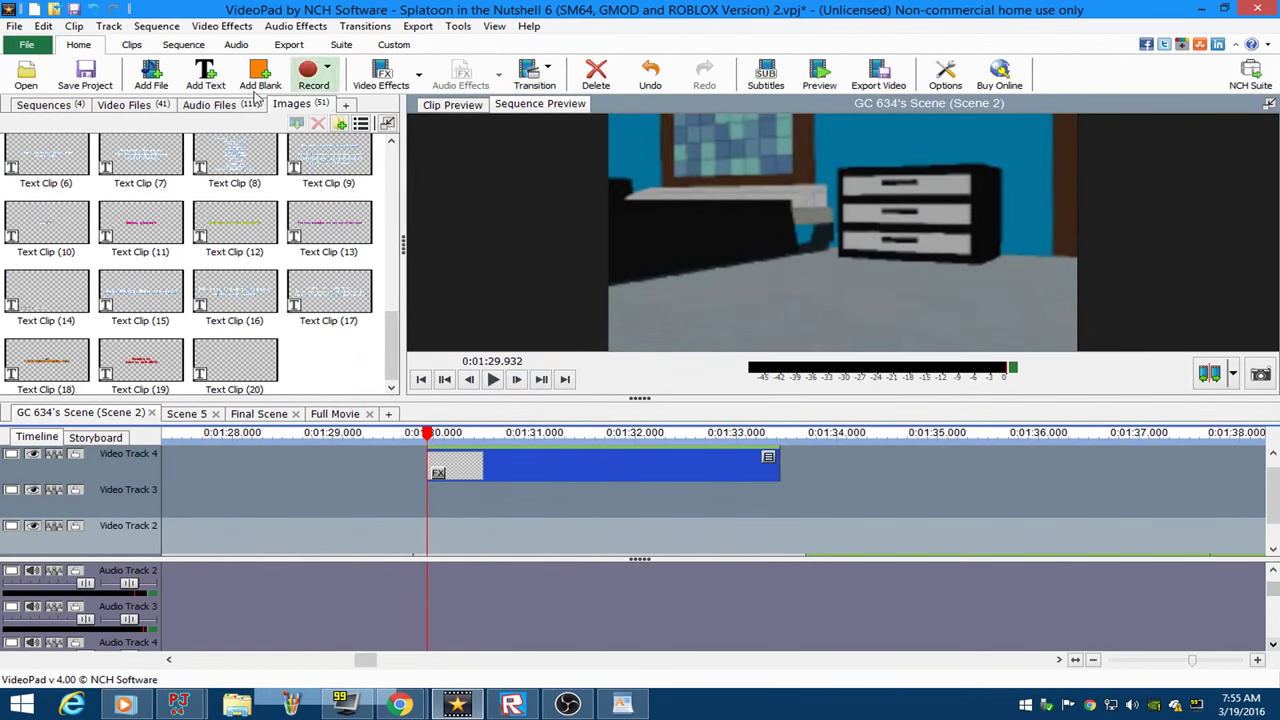
{"action": "scroll", "coordinate": [377, 494], "scroll_direction": "down", "scroll_amount": 3}
{"action": "left_click_drag", "start_coordinate": [391, 662], "coordinate": [343, 666]}
{"action": "left_click", "coordinate": [895, 434]}
{"action": "left_click", "coordinate": [907, 436]}
Check the WordPad script lines following "See ya.", then return to VideoPad and move the Scene 2 playhead to 0:01:25.385.
{"action": "left_click", "coordinate": [622, 704]}
{"action": "scroll", "coordinate": [869, 425], "scroll_direction": "down", "scroll_amount": 5}
{"action": "scroll", "coordinate": [869, 425], "scroll_direction": "down", "scroll_amount": 20}
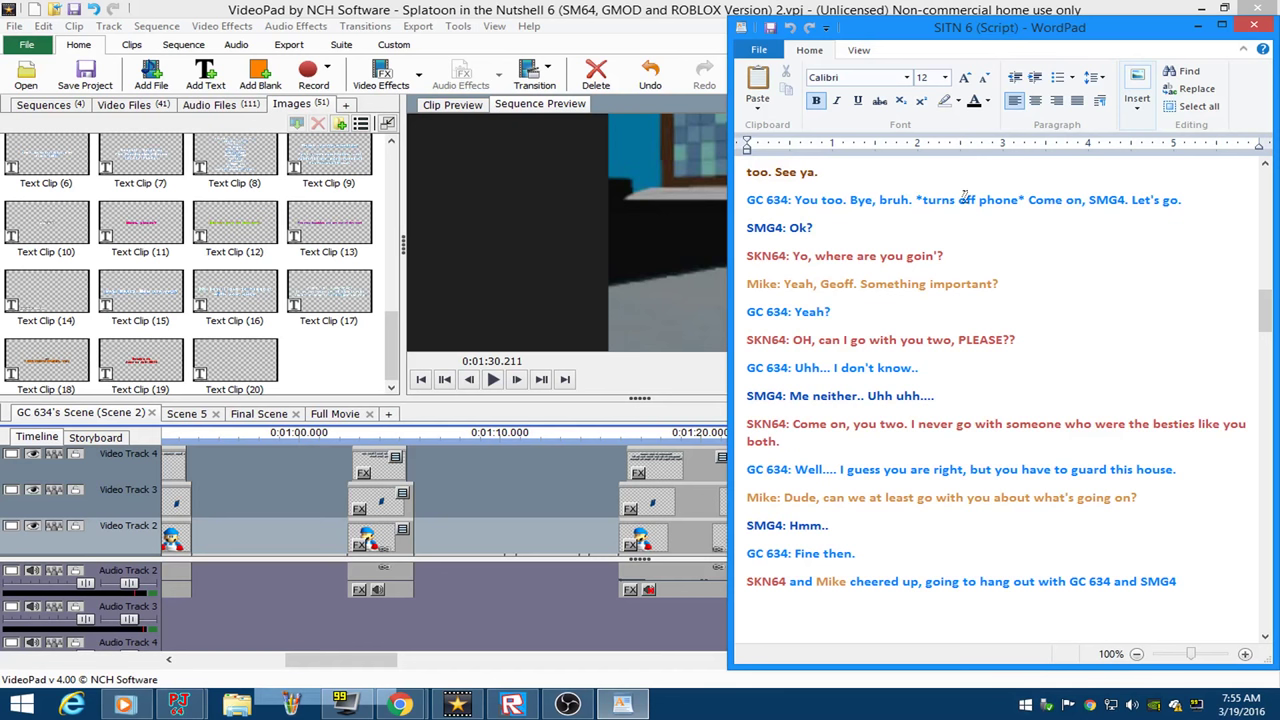
{"action": "key", "text": "alt+Tab"}
{"action": "left_click_drag", "start_coordinate": [705, 434], "coordinate": [810, 435]}
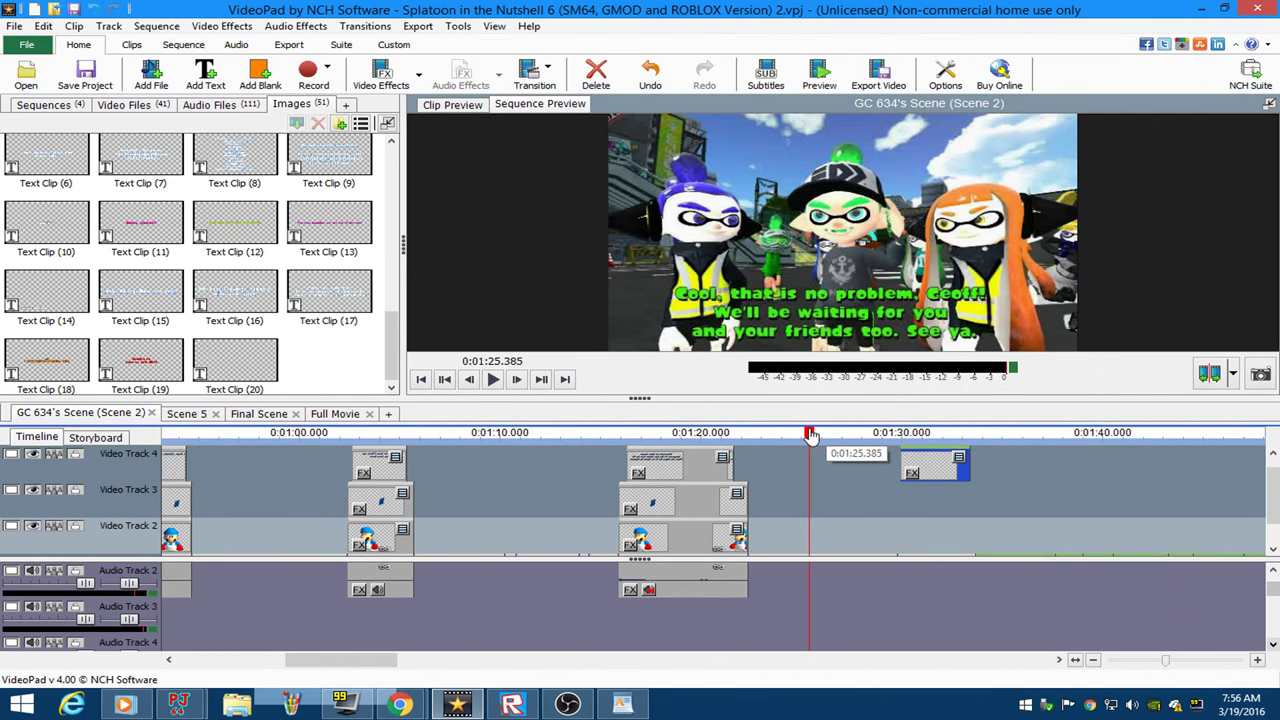
Enter "Don't worry, Heavy." and "We'll be there soon." on two lines in the Video Track 4 text clip near 0:01:30.
{"action": "left_click", "coordinate": [913, 433]}
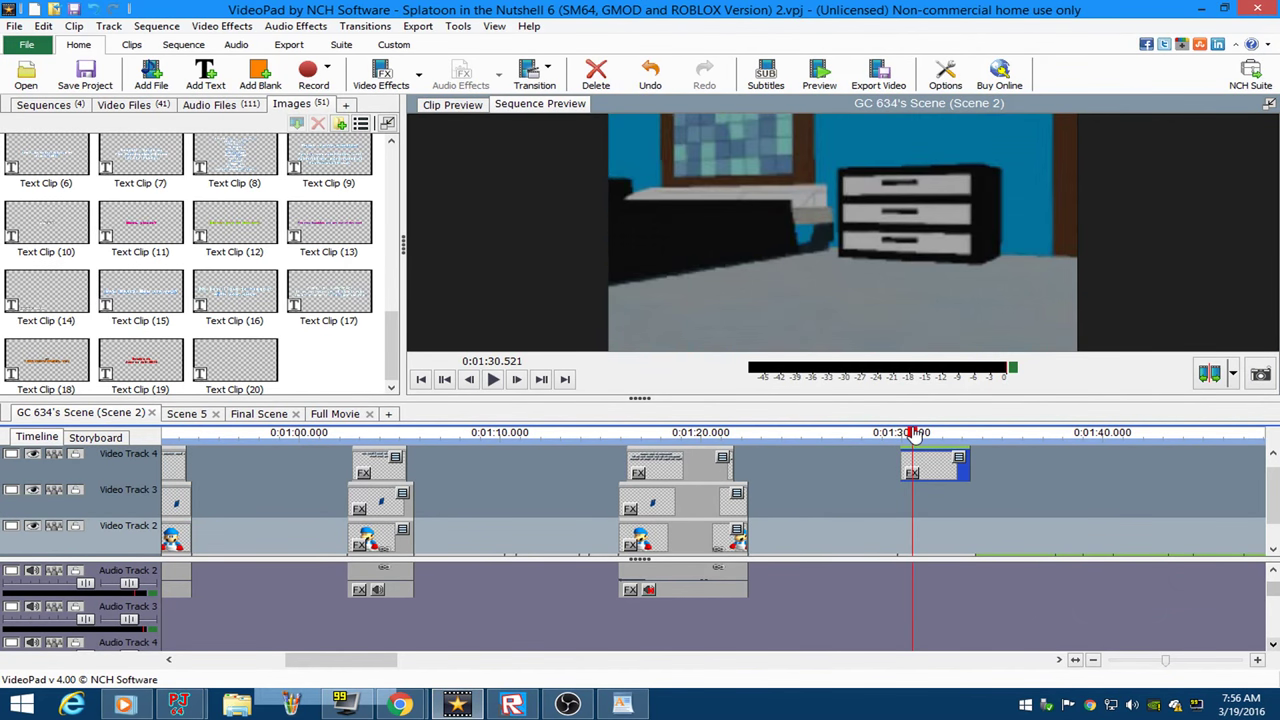
{"action": "double_click", "coordinate": [943, 474]}
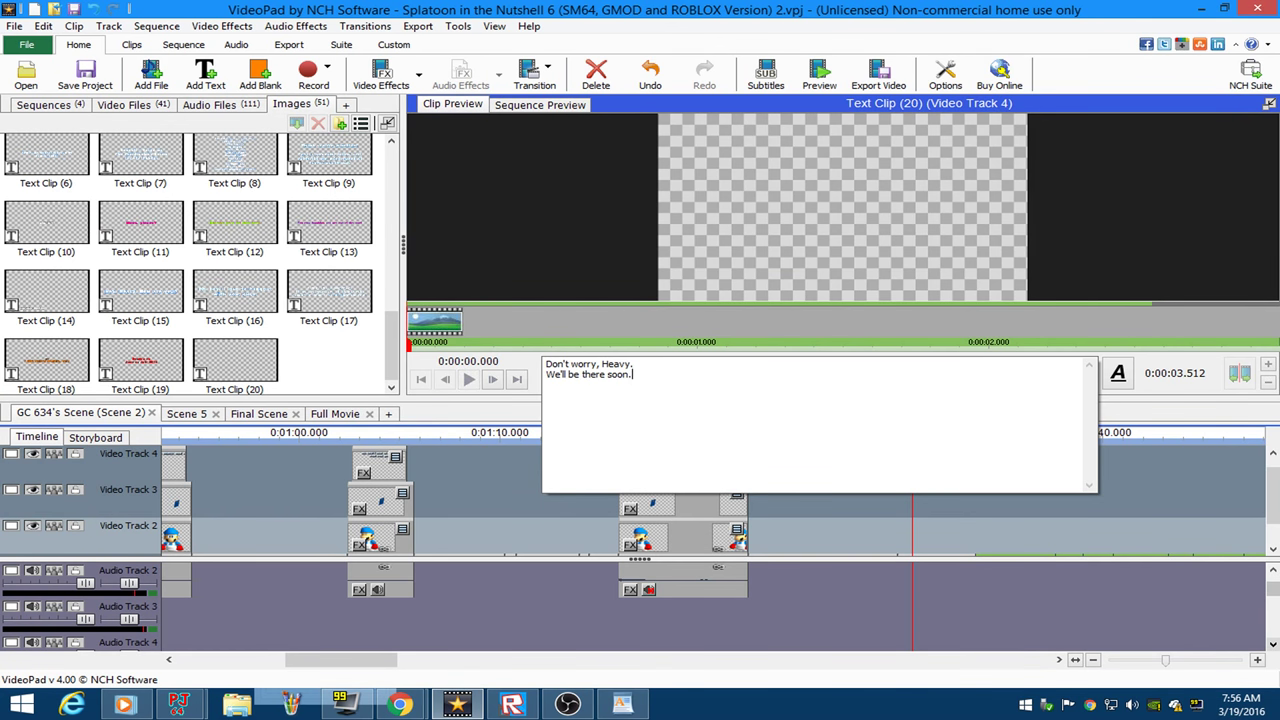
Set the text clip's text color to white and its outline color to blue.
{"action": "left_click", "coordinate": [1120, 378]}
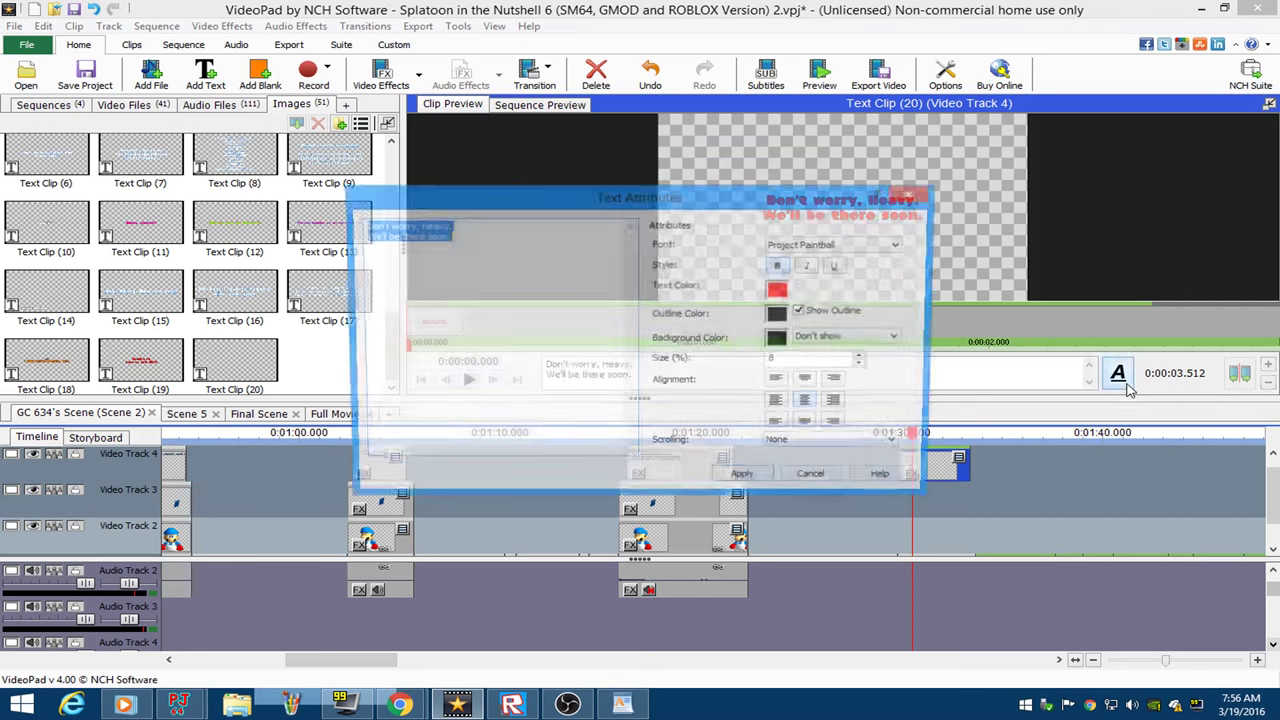
{"action": "left_click", "coordinate": [779, 290]}
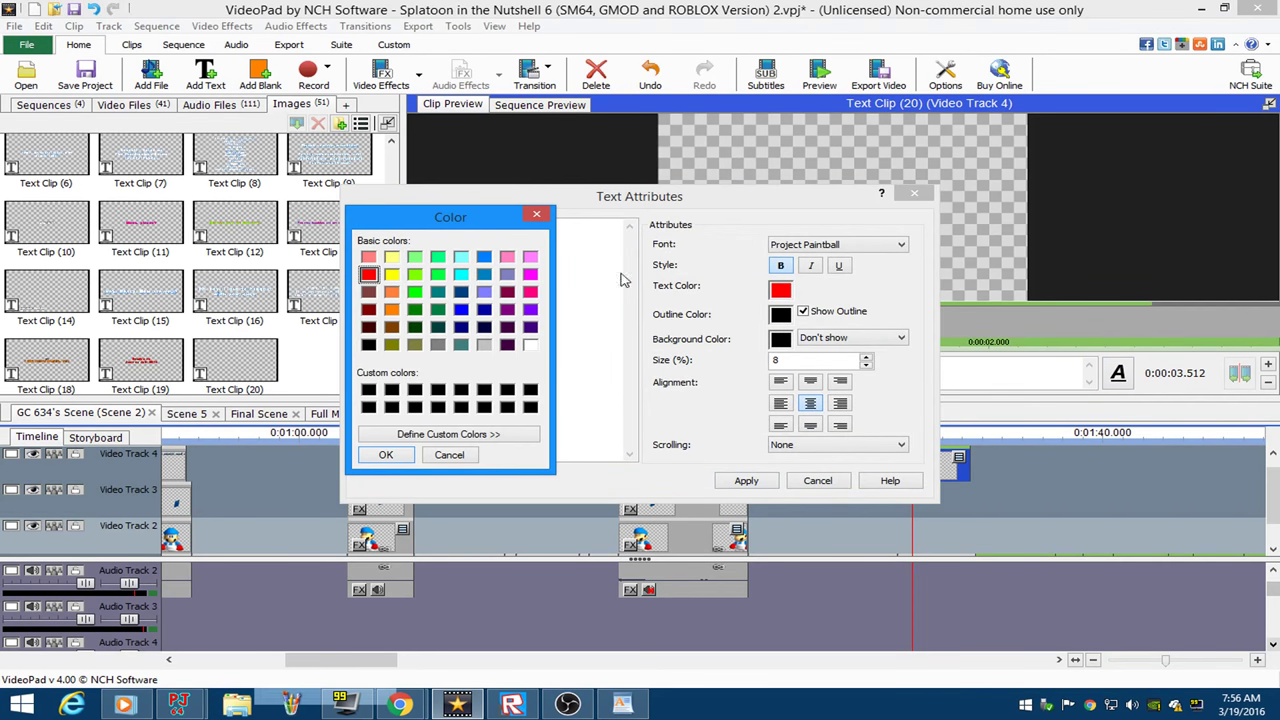
{"action": "left_click", "coordinate": [484, 261]}
{"action": "left_click", "coordinate": [531, 345]}
{"action": "left_click", "coordinate": [382, 455]}
{"action": "left_click", "coordinate": [779, 290]}
{"action": "left_click", "coordinate": [484, 257]}
{"action": "left_click", "coordinate": [388, 455]}
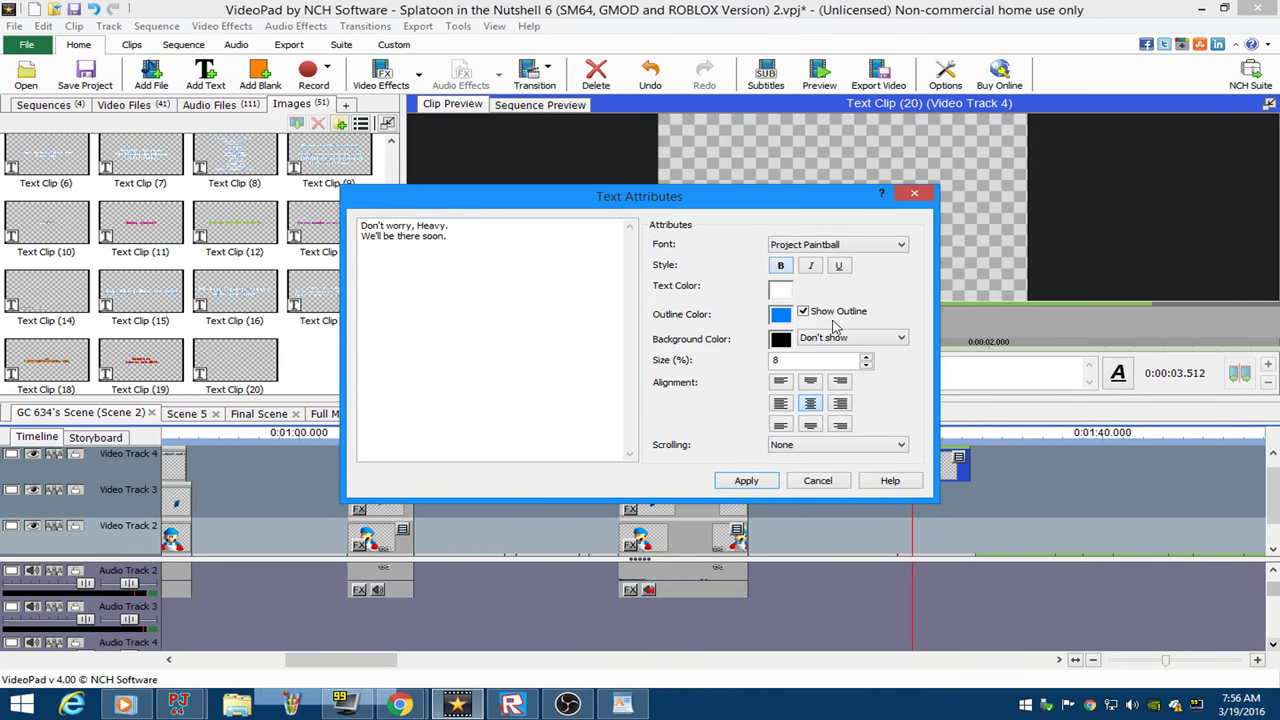
Join the two text lines into one, turn off bold, and apply a text size of 9%.
{"action": "left_click_drag", "start_coordinate": [770, 198], "coordinate": [440, 191]}
{"action": "left_click", "coordinate": [33, 229]}
{"action": "key", "text": "BackSpace"}
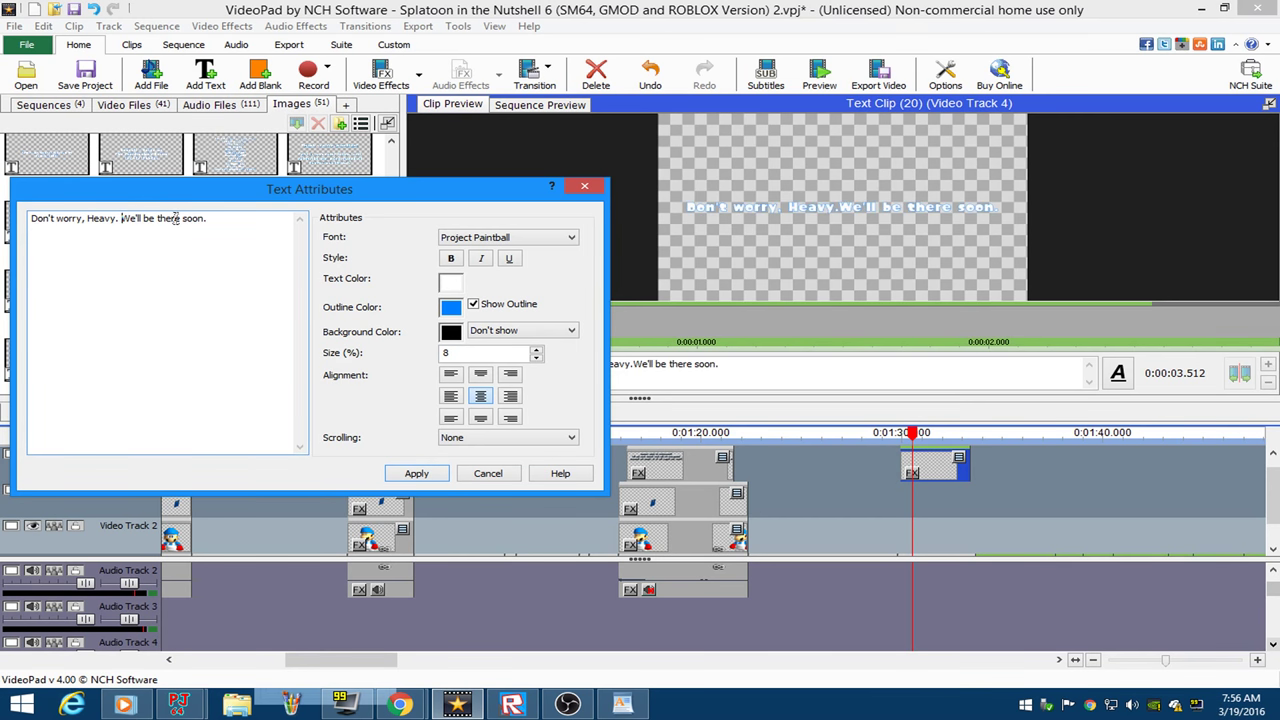
{"action": "left_click", "coordinate": [538, 351]}
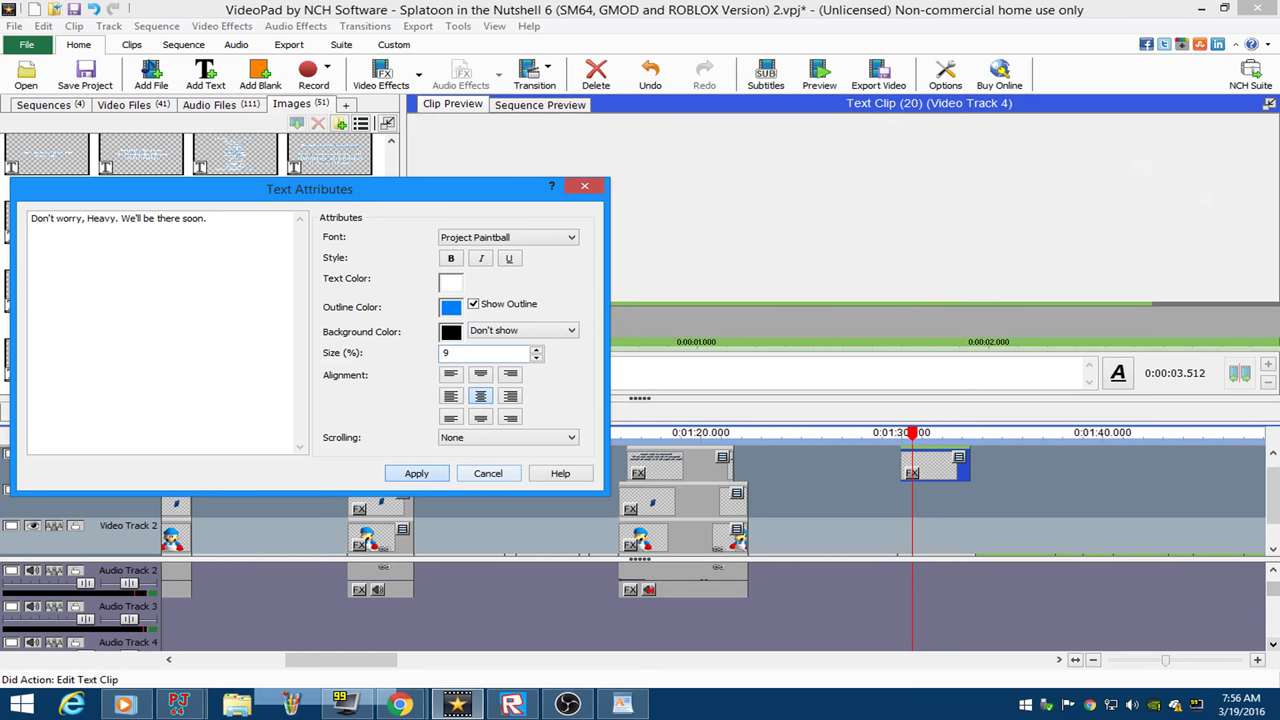
Read the recent YouTube live chat messages in Chrome, post "Fine" in the chat, and return to VideoPad.
{"action": "left_click", "coordinate": [392, 705]}
{"action": "left_click", "coordinate": [310, 618]}
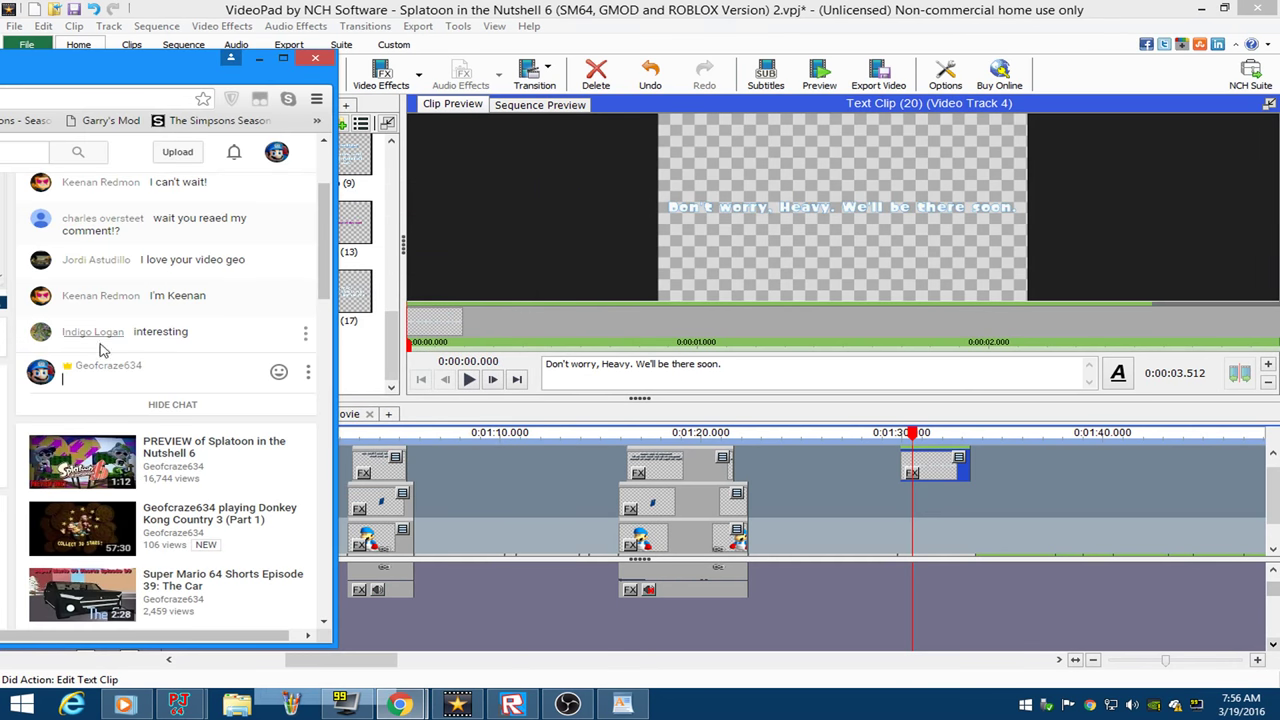
{"action": "left_click", "coordinate": [179, 380]}
{"action": "scroll", "coordinate": [185, 320], "scroll_direction": "up", "scroll_amount": 2}
{"action": "scroll", "coordinate": [189, 310], "scroll_direction": "up", "scroll_amount": 2}
{"action": "scroll", "coordinate": [195, 310], "scroll_direction": "up", "scroll_amount": 2}
{"action": "scroll", "coordinate": [200, 300], "scroll_direction": "down", "scroll_amount": 4}
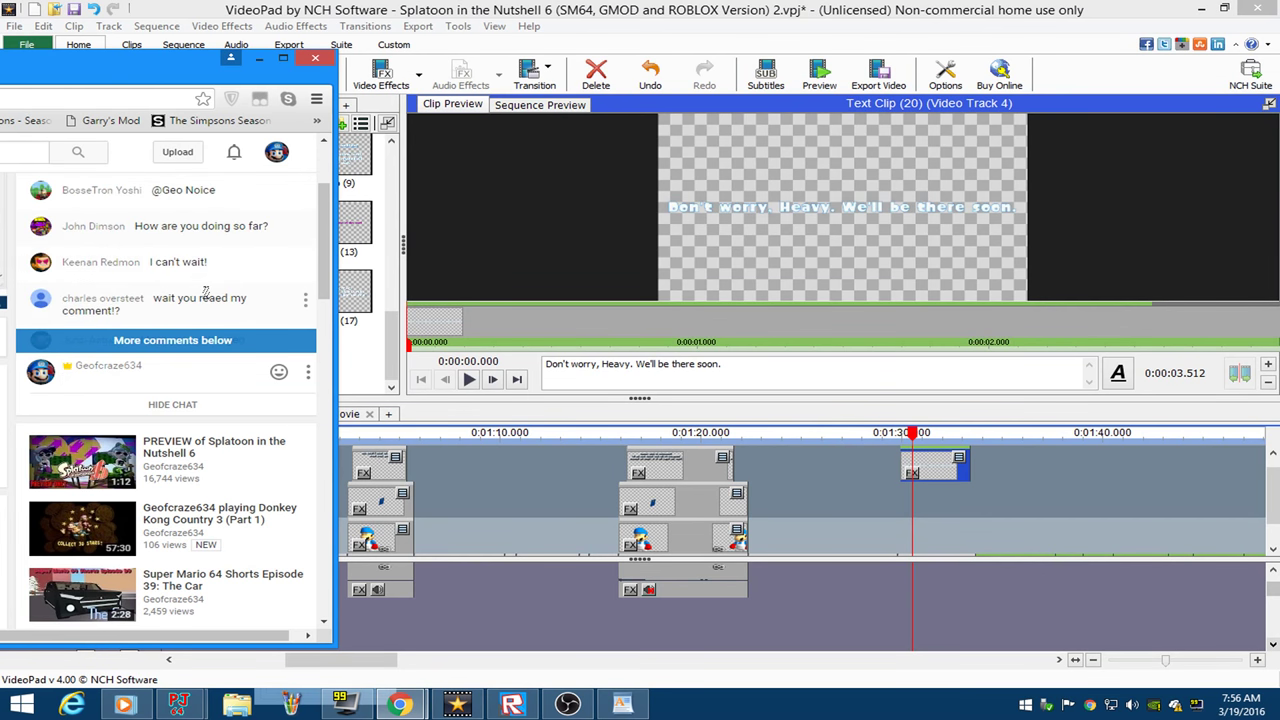
{"action": "scroll", "coordinate": [205, 292], "scroll_direction": "down", "scroll_amount": 4}
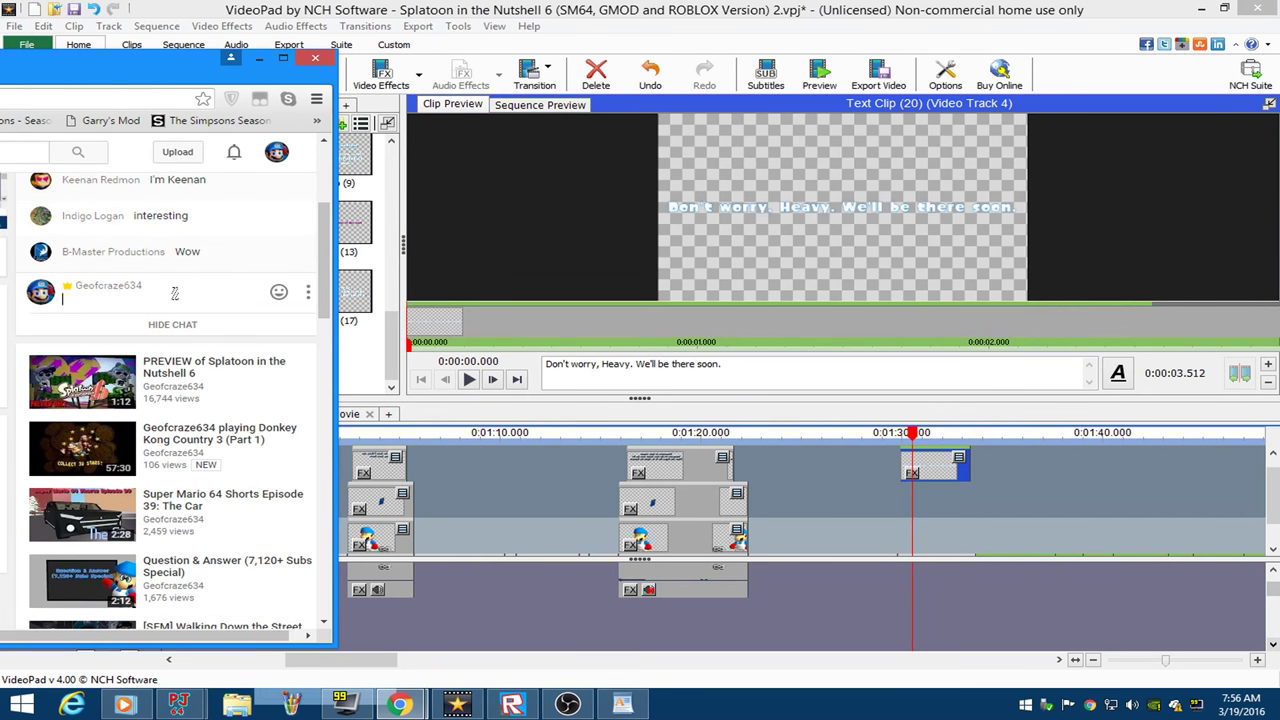
{"action": "type", "text": "Fine"}
{"action": "key", "text": "Return"}
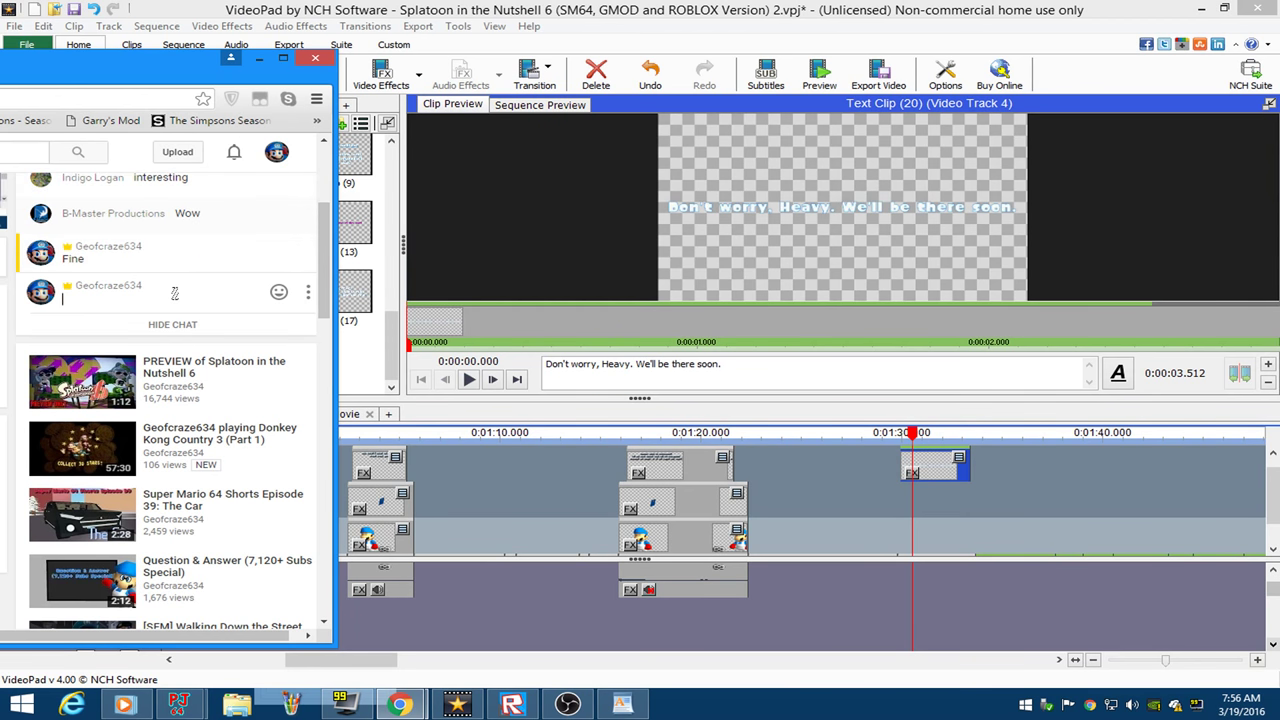
{"action": "left_click", "coordinate": [310, 62]}
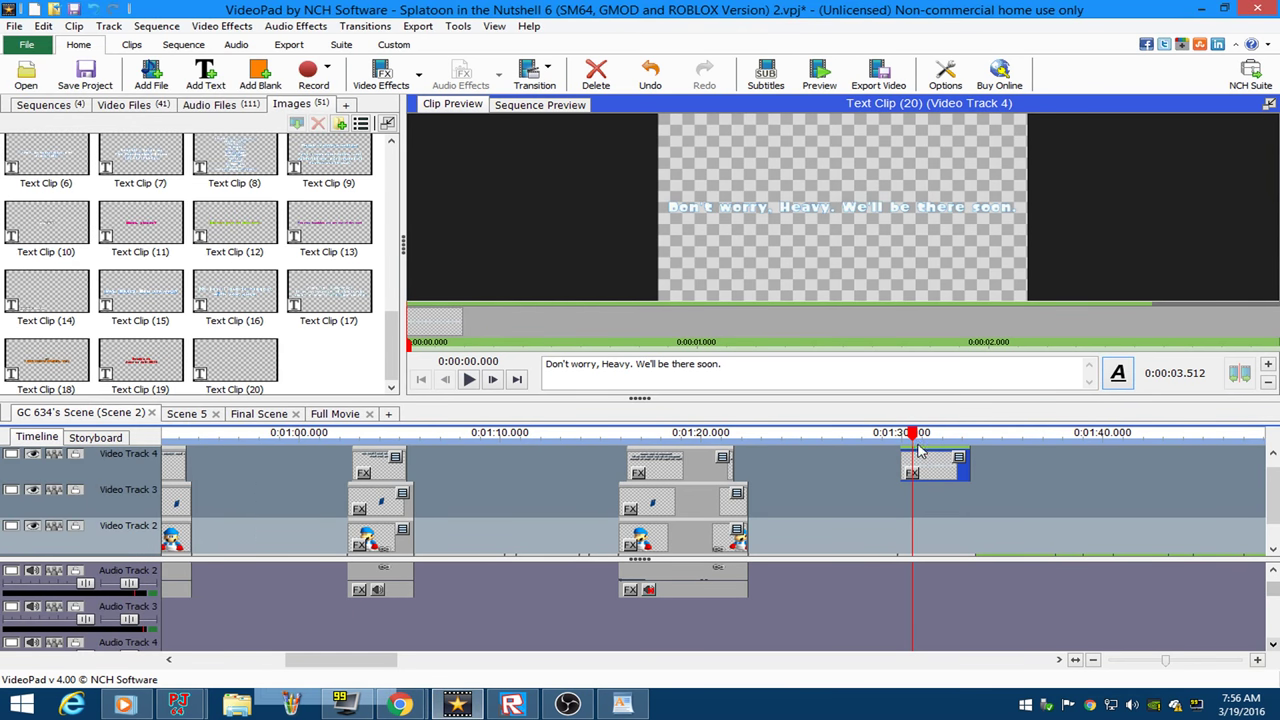
Reverse the "Don't worry, Heavy" text clip on Video Track 4.
{"action": "right_click", "coordinate": [936, 476]}
{"action": "left_click", "coordinate": [985, 428]}
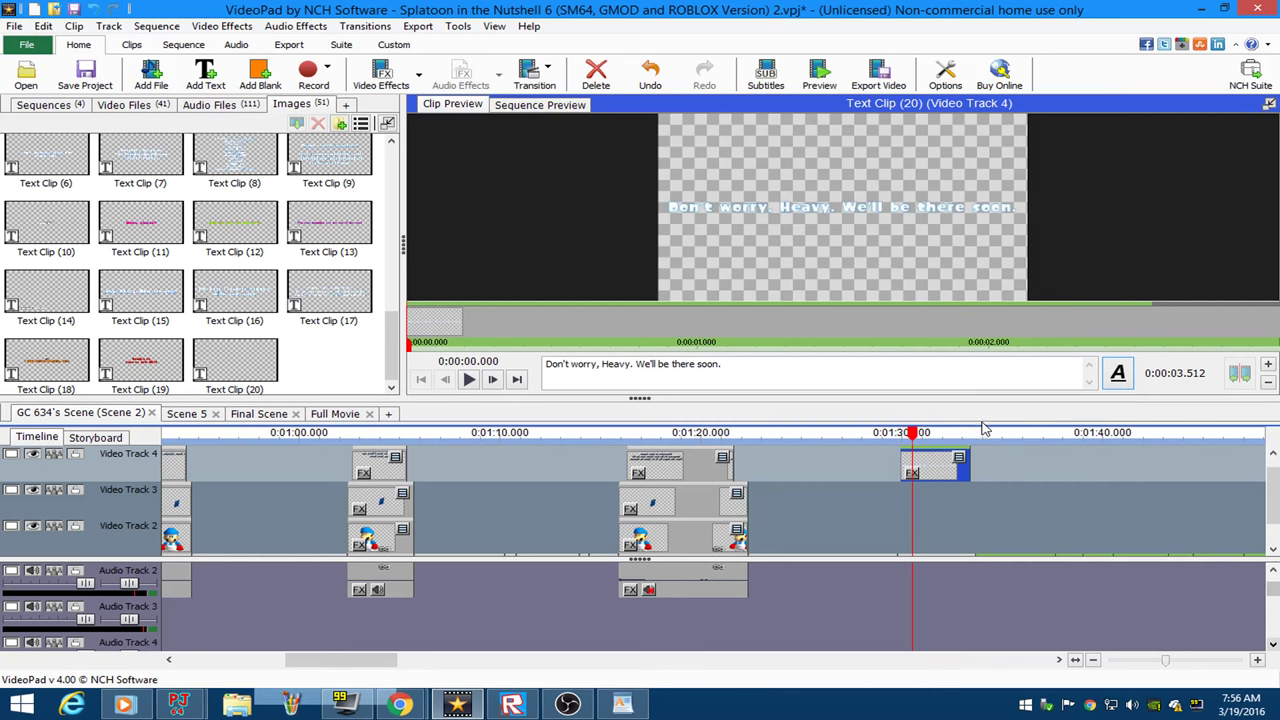
{"action": "right_click", "coordinate": [960, 455]}
{"action": "left_click", "coordinate": [1085, 382]}
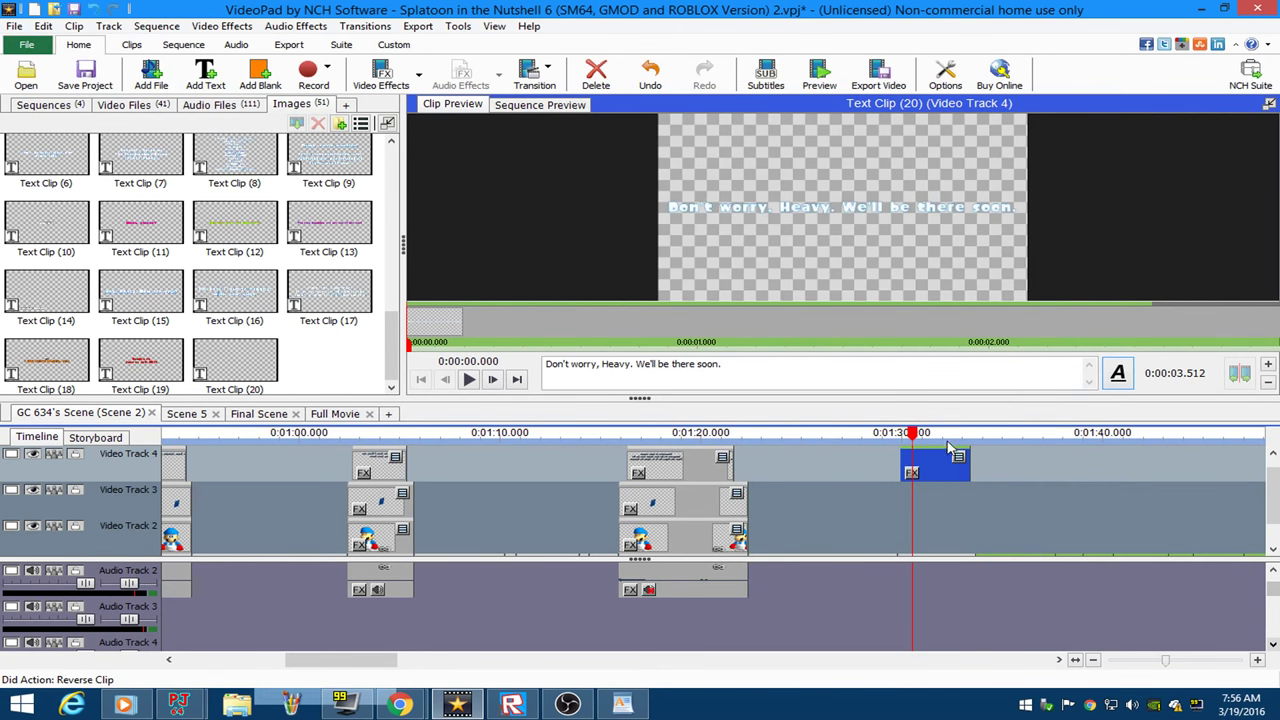
Add a Shadow effect with the default preset to the "Don't worry, Heavy" text clip.
{"action": "right_click", "coordinate": [938, 466]}
{"action": "left_click", "coordinate": [962, 378]}
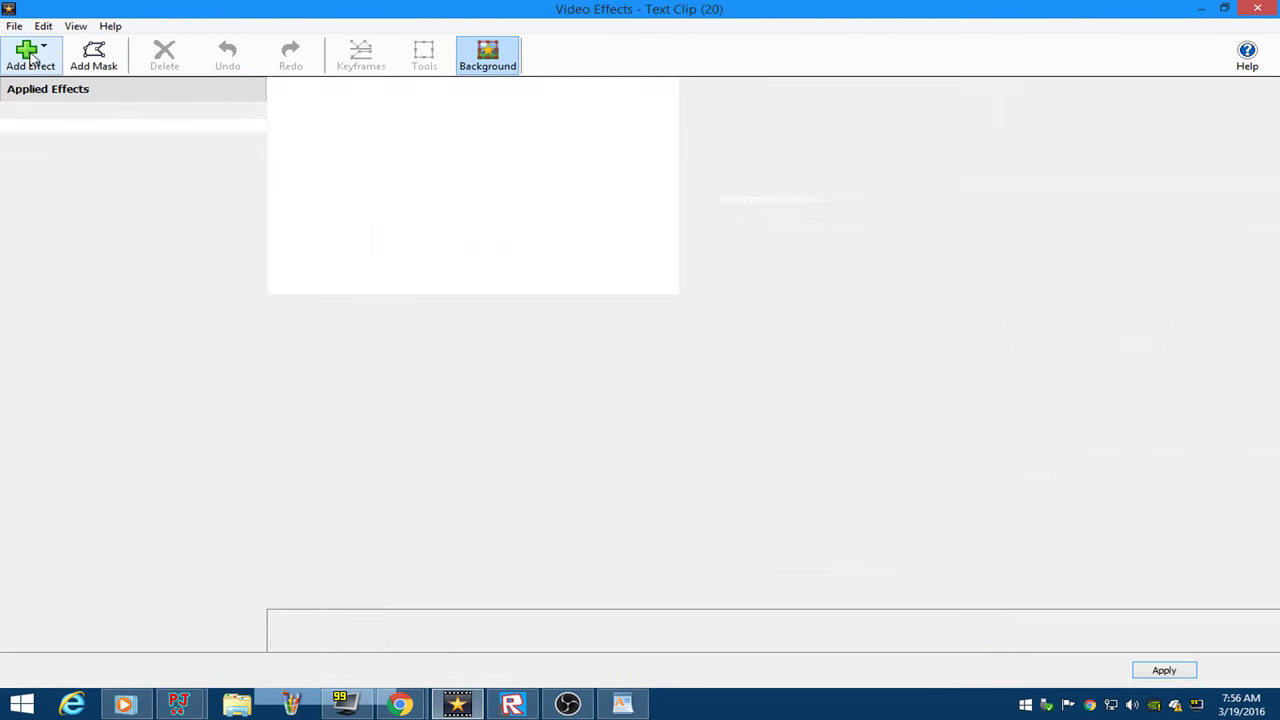
{"action": "left_click", "coordinate": [30, 55]}
{"action": "scroll", "coordinate": [200, 300], "scroll_direction": "down", "scroll_amount": 5}
{"action": "left_click", "coordinate": [297, 418]}
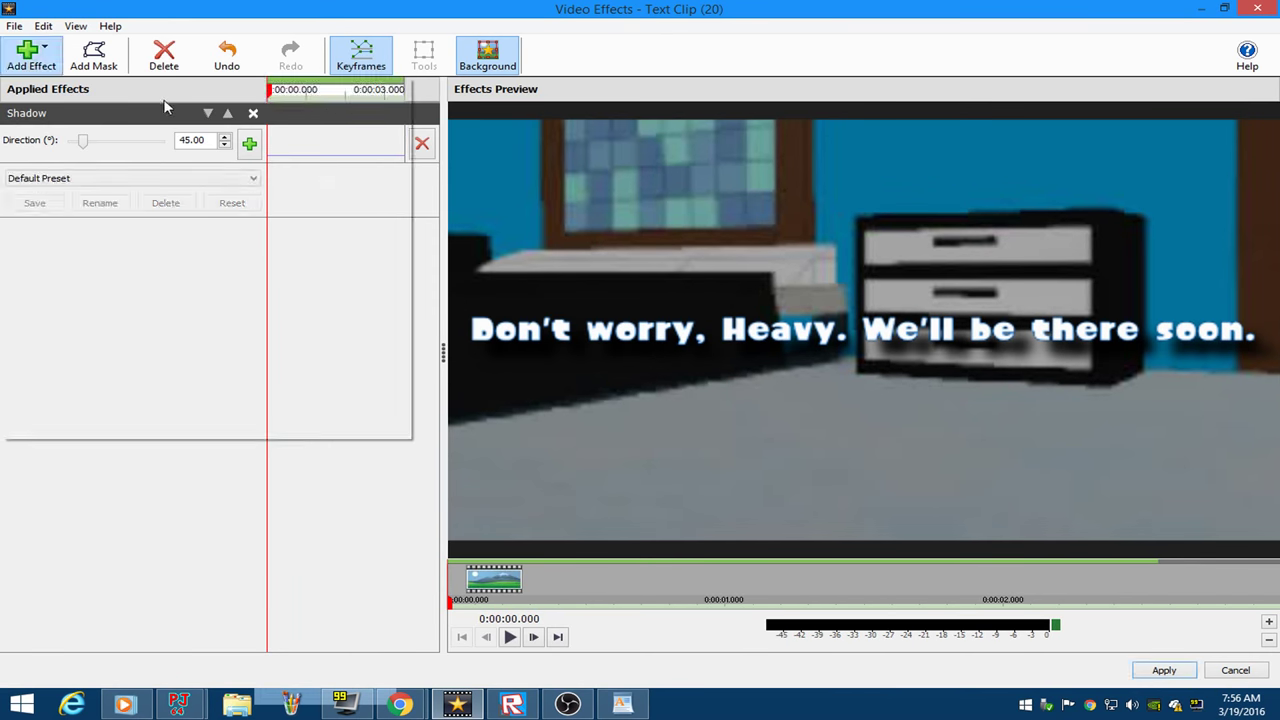
Add a Motion effect to the text clip and move the text up to the upper edge of the frame.
{"action": "left_click", "coordinate": [30, 55]}
{"action": "left_click", "coordinate": [271, 48]}
{"action": "left_click_drag", "start_coordinate": [585, 375], "coordinate": [600, 302]}
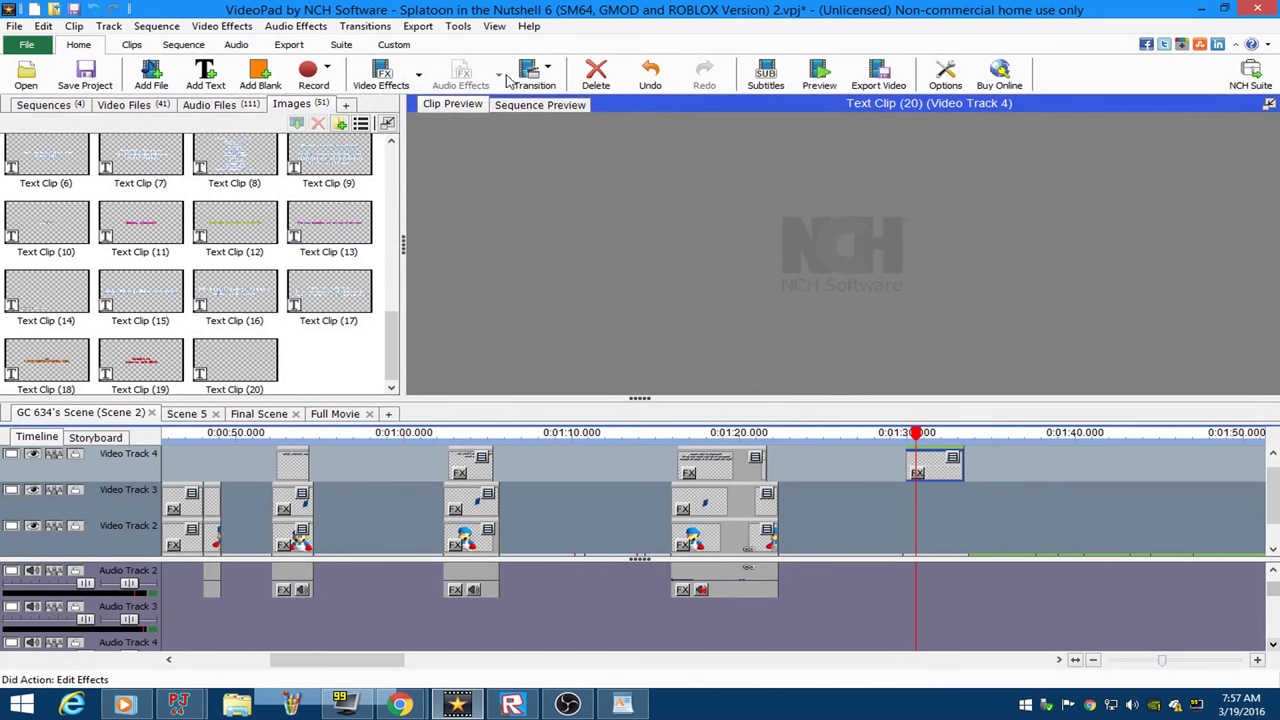
Add "See you later." as a second line in the text clip.
{"action": "left_click", "coordinate": [742, 369]}
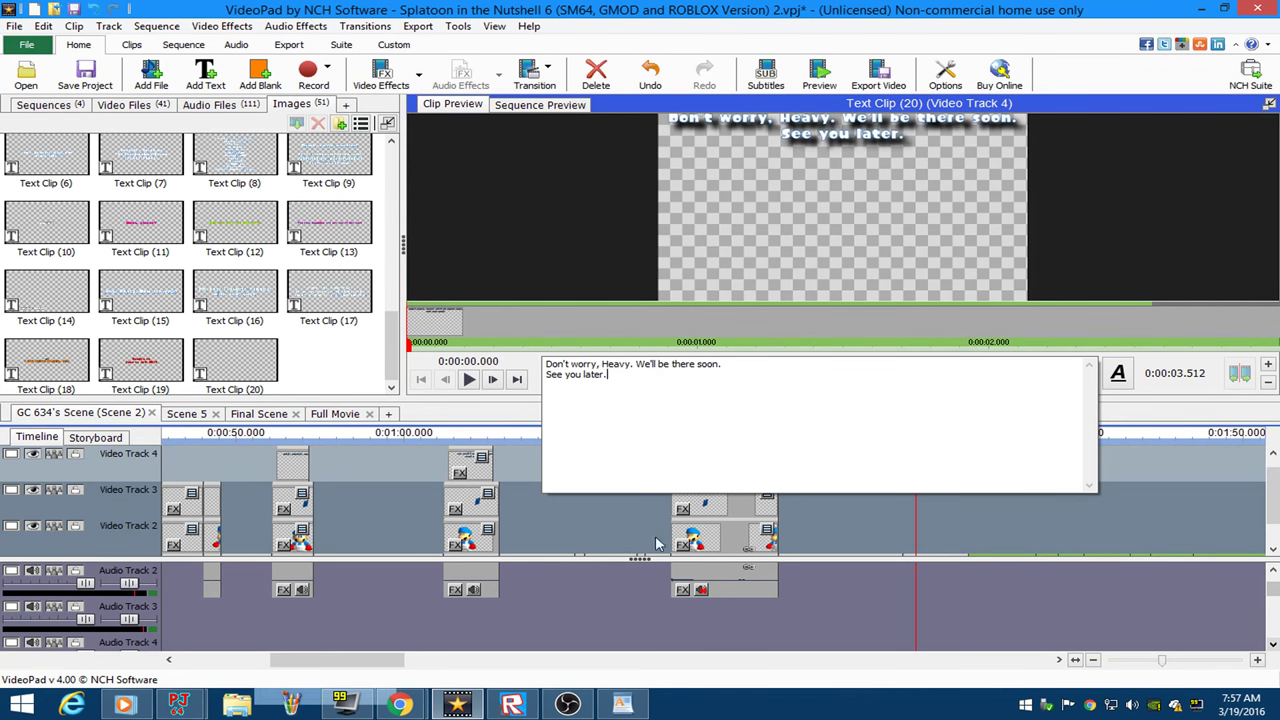
{"action": "left_click", "coordinate": [741, 188]}
Move the two-line text down to a vertical offset of about -39.09%, apply the effects, and save the project.
{"action": "right_click", "coordinate": [940, 472]}
{"action": "left_click", "coordinate": [990, 399]}
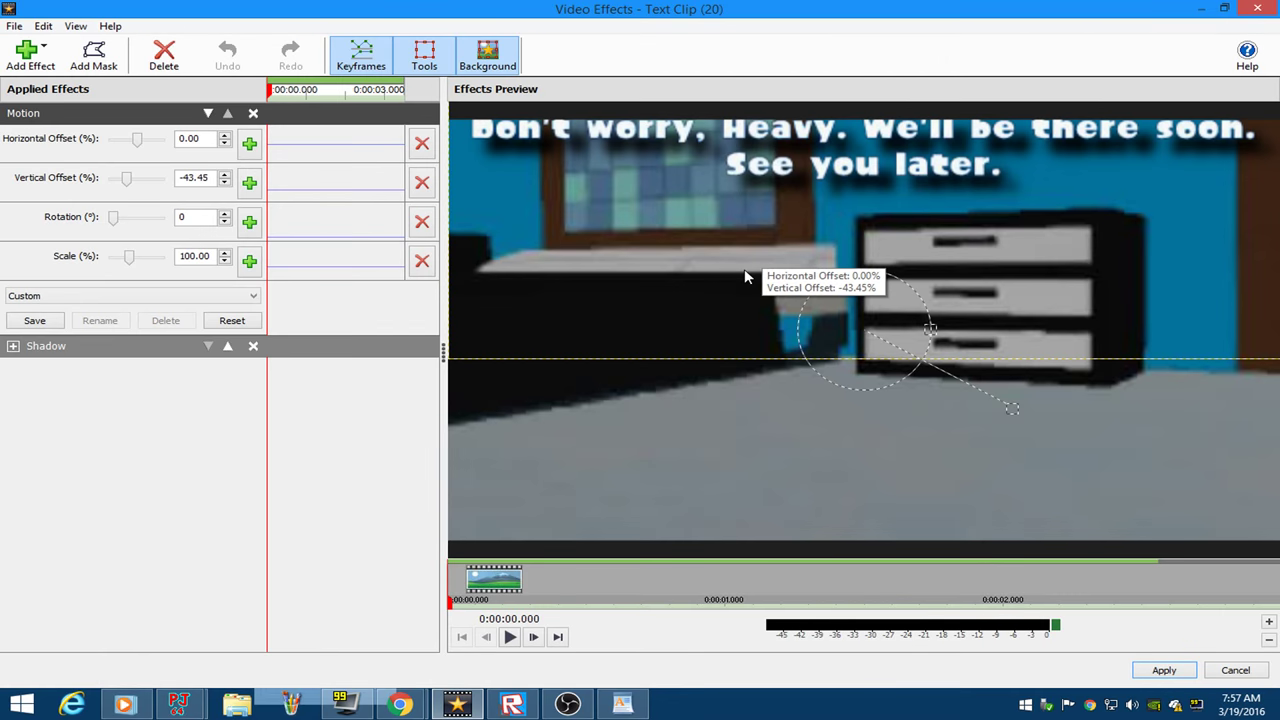
{"action": "left_click_drag", "start_coordinate": [745, 271], "coordinate": [747, 287]}
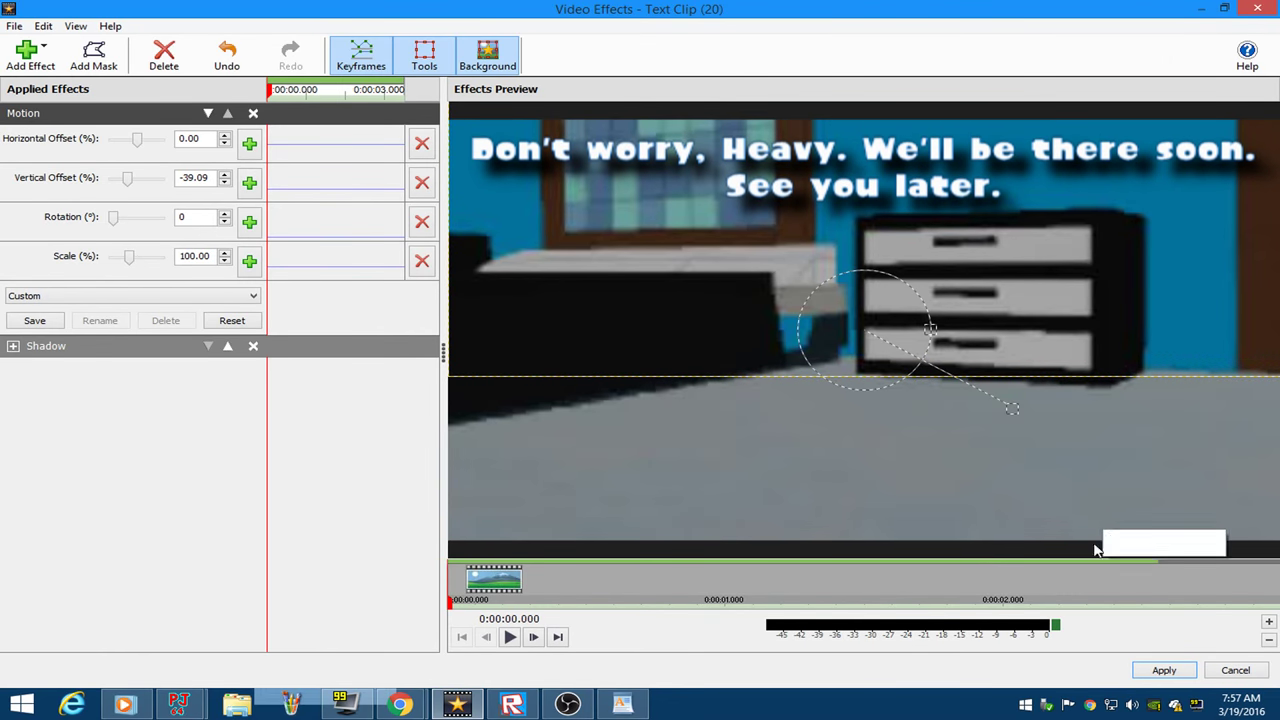
{"action": "left_click", "coordinate": [1148, 670]}
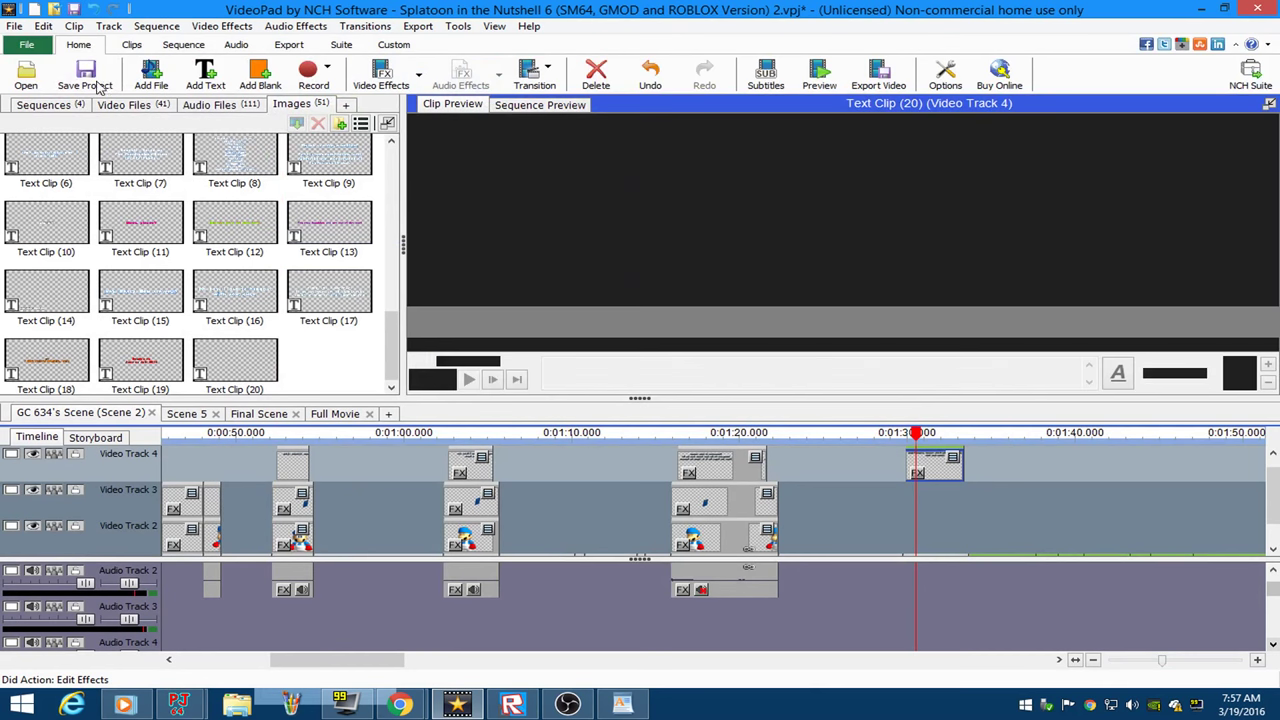
Review the recent and earlier messages in the YouTube live chat, and return to the Scene 2 timeline in VideoPad.
{"action": "left_click", "coordinate": [400, 704]}
{"action": "left_click", "coordinate": [300, 618]}
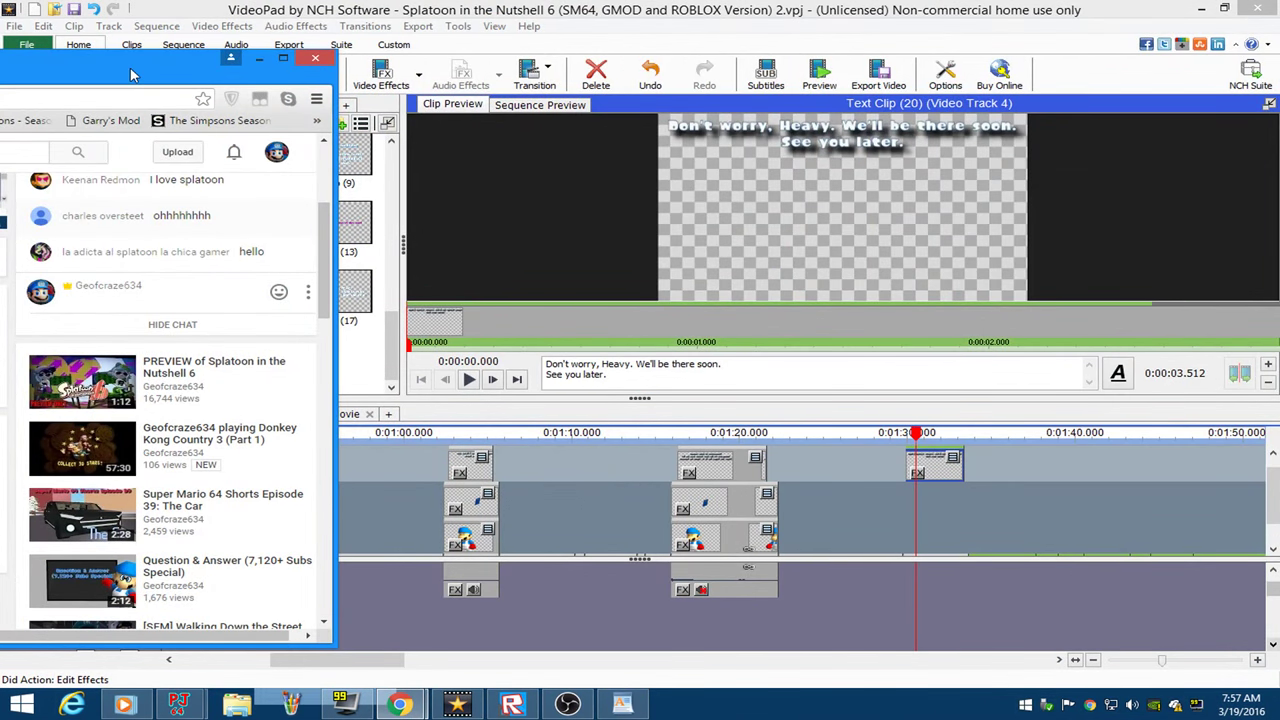
{"action": "scroll", "coordinate": [188, 262], "scroll_direction": "up", "scroll_amount": 8}
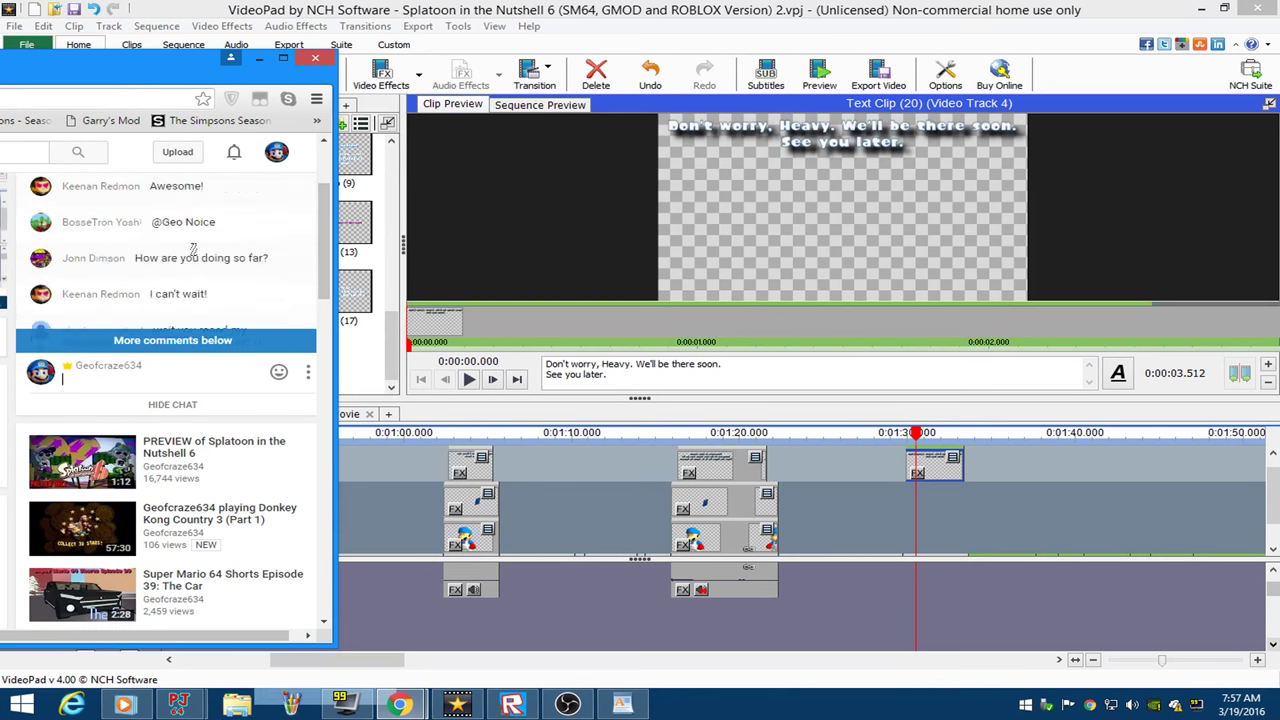
{"action": "scroll", "coordinate": [37, 343], "scroll_direction": "down", "scroll_amount": 5}
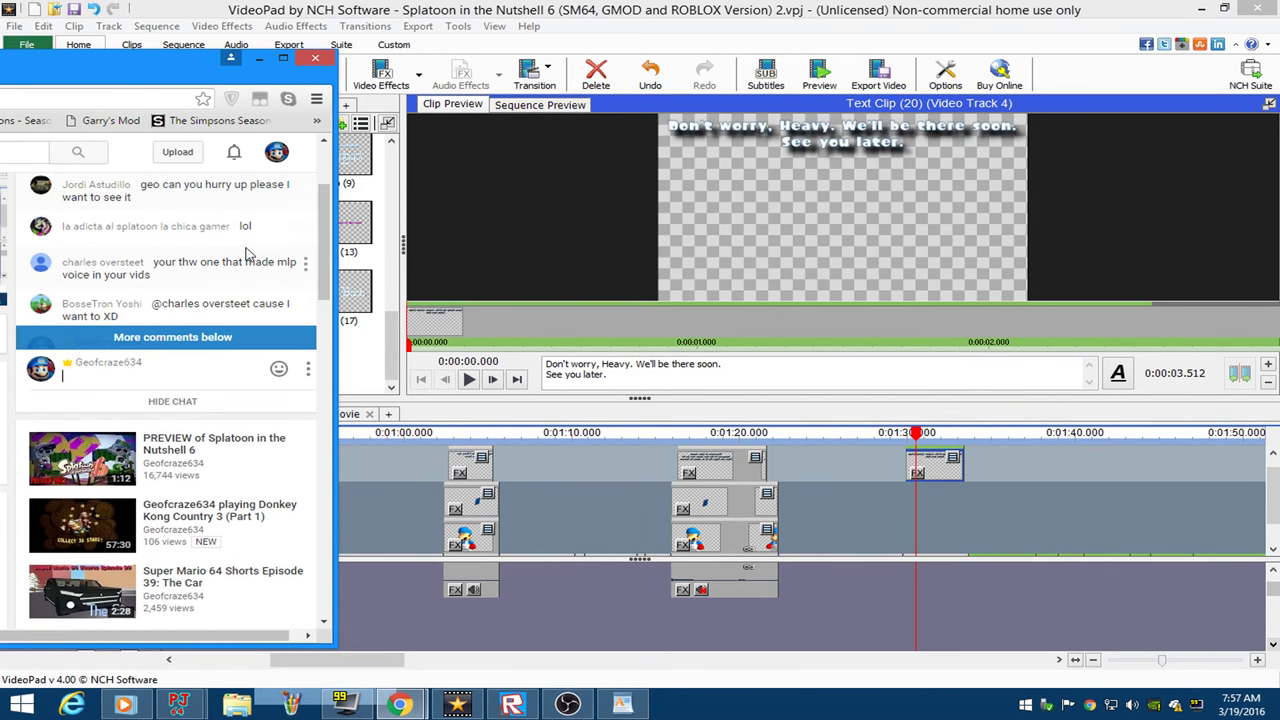
{"action": "scroll", "coordinate": [60, 341], "scroll_direction": "up", "scroll_amount": 4}
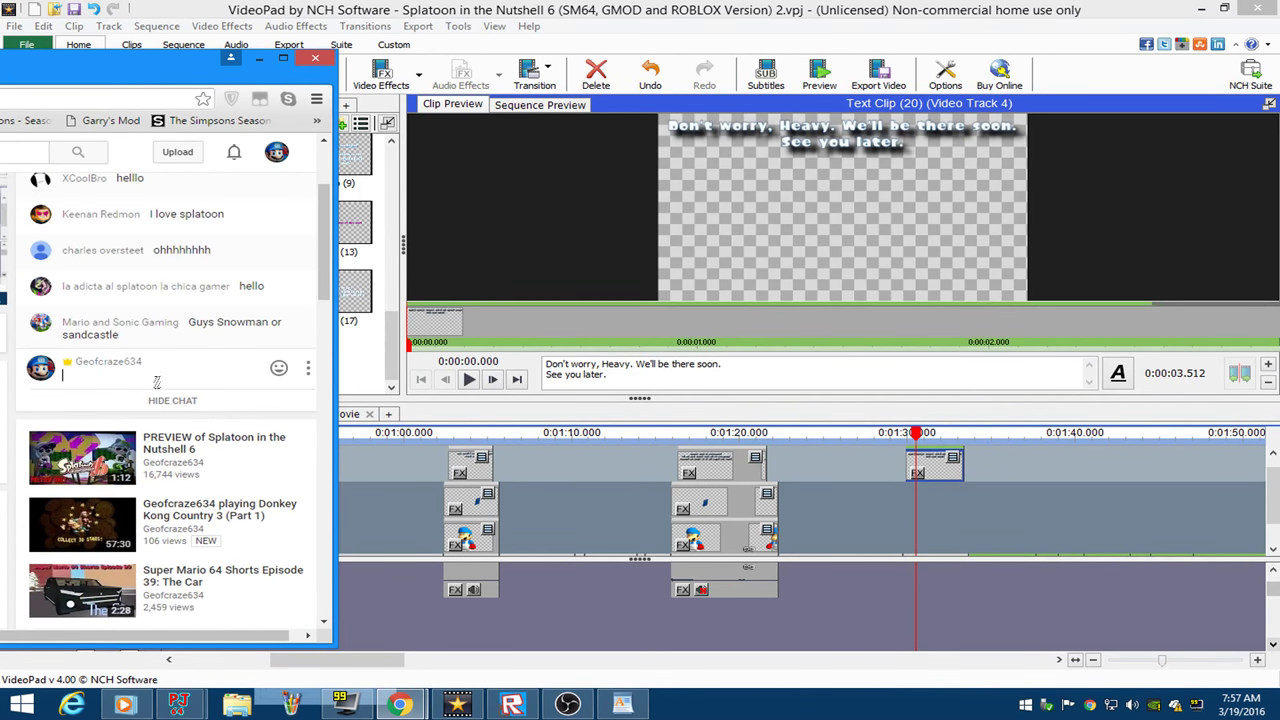
{"action": "left_click", "coordinate": [476, 8]}
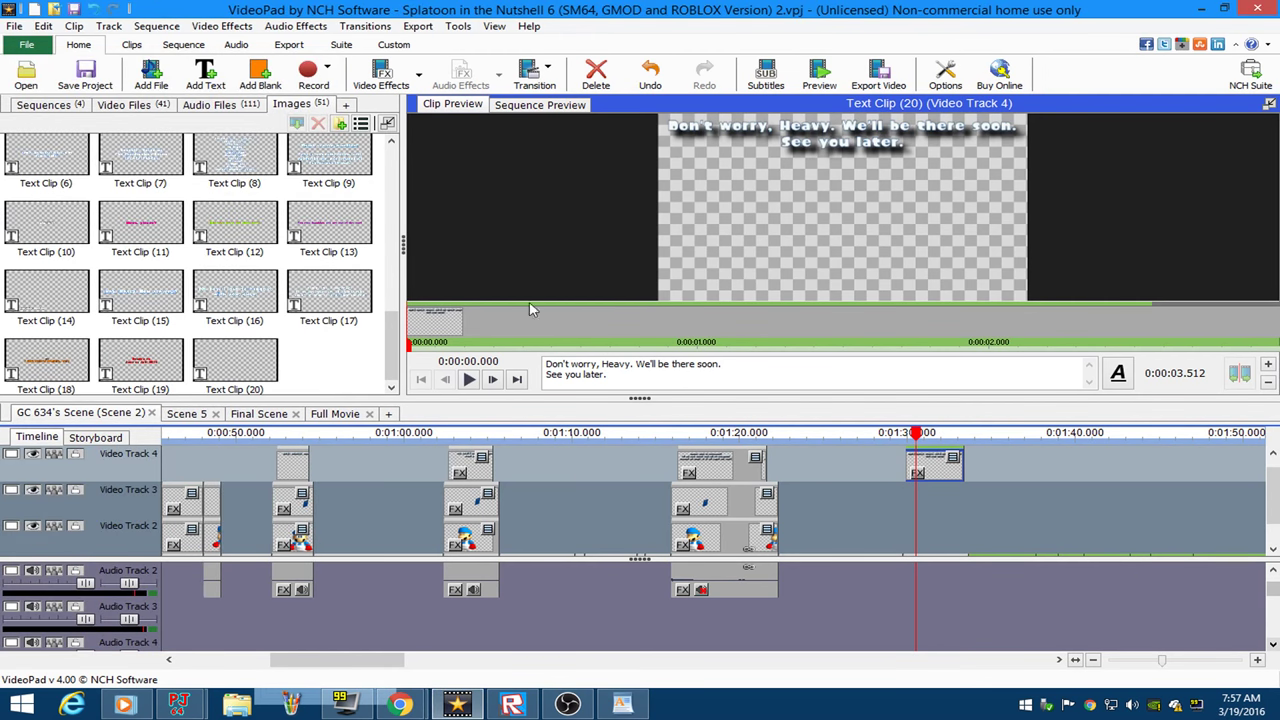
{"action": "left_click", "coordinate": [588, 444]}
Lower the volume in Windows Media Player and play the track "Geofcraze634's Theme" from the music library.
{"action": "left_click", "coordinate": [124, 705]}
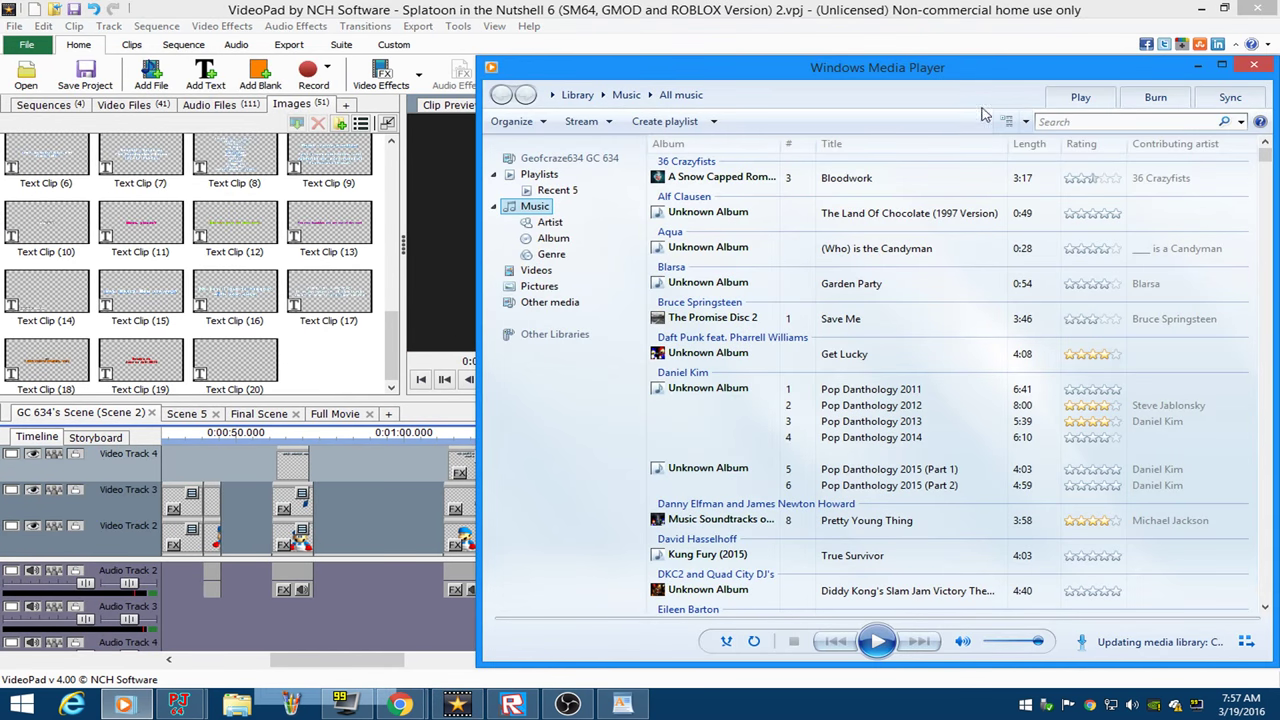
{"action": "left_click_drag", "start_coordinate": [980, 112], "coordinate": [491, 106]}
{"action": "scroll", "coordinate": [556, 541], "scroll_direction": "down", "scroll_amount": 10}
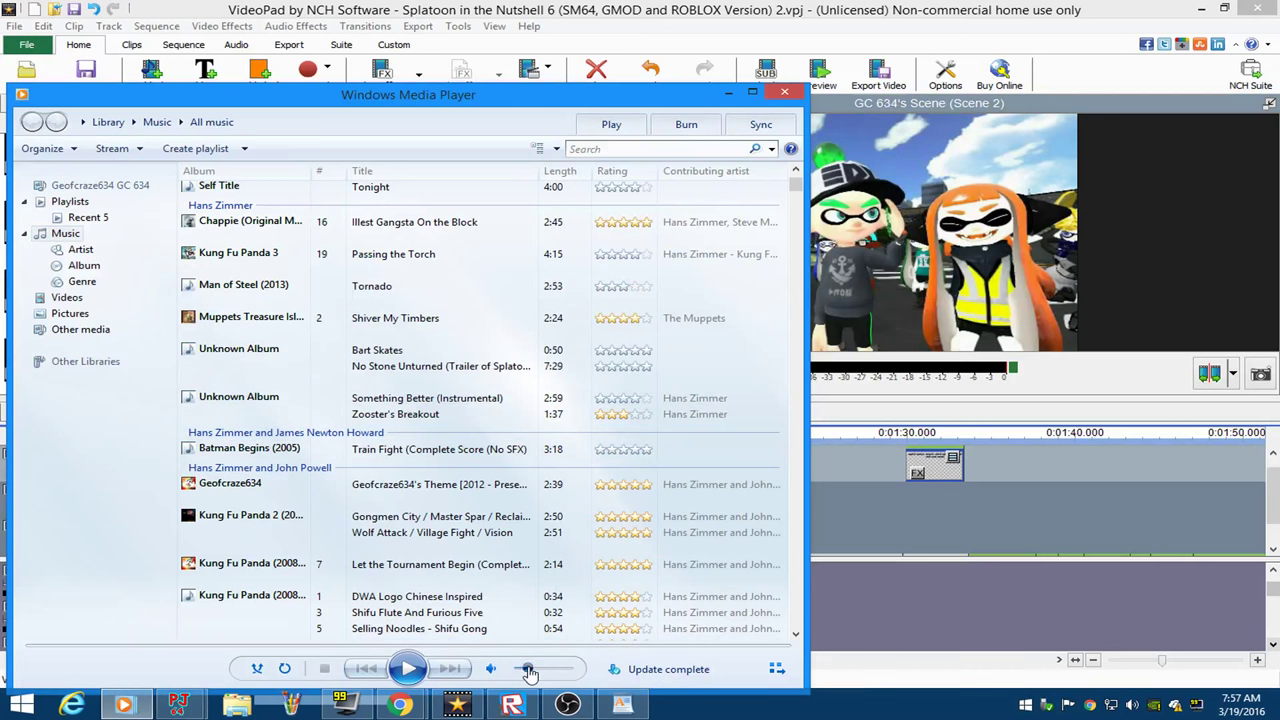
{"action": "scroll", "coordinate": [505, 560], "scroll_direction": "down", "scroll_amount": 15}
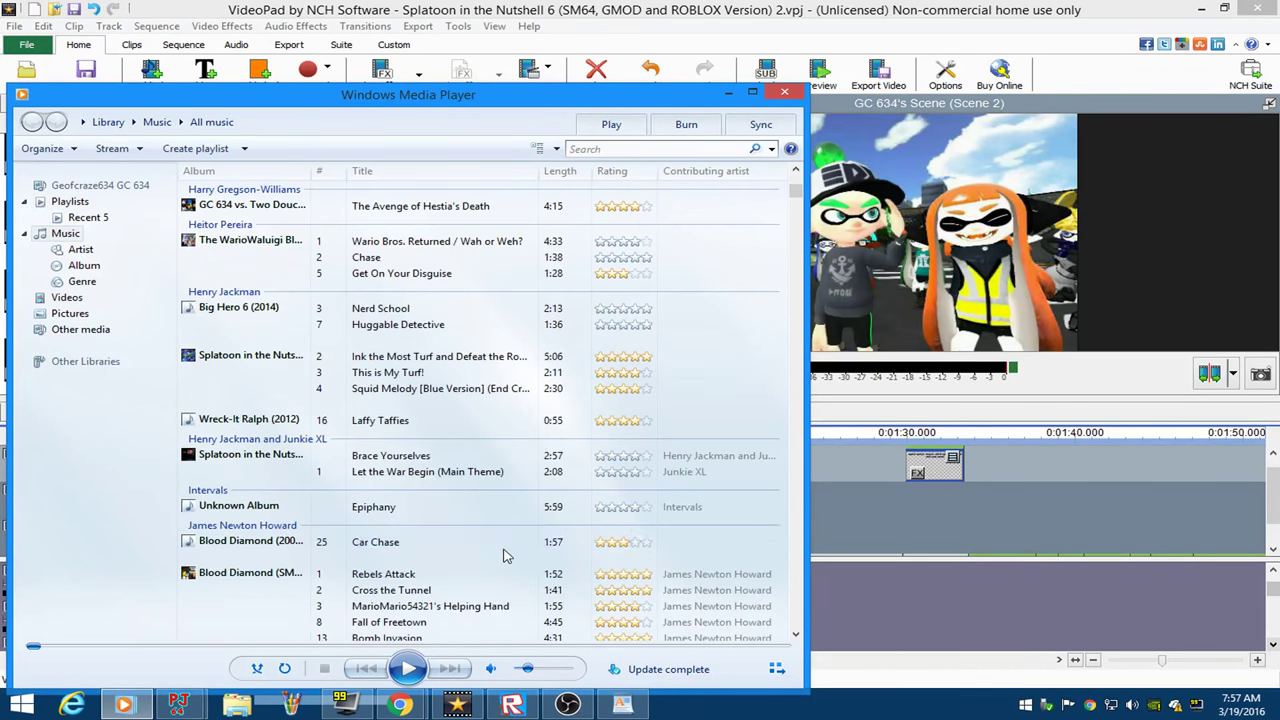
{"action": "scroll", "coordinate": [557, 245], "scroll_direction": "up", "scroll_amount": 10}
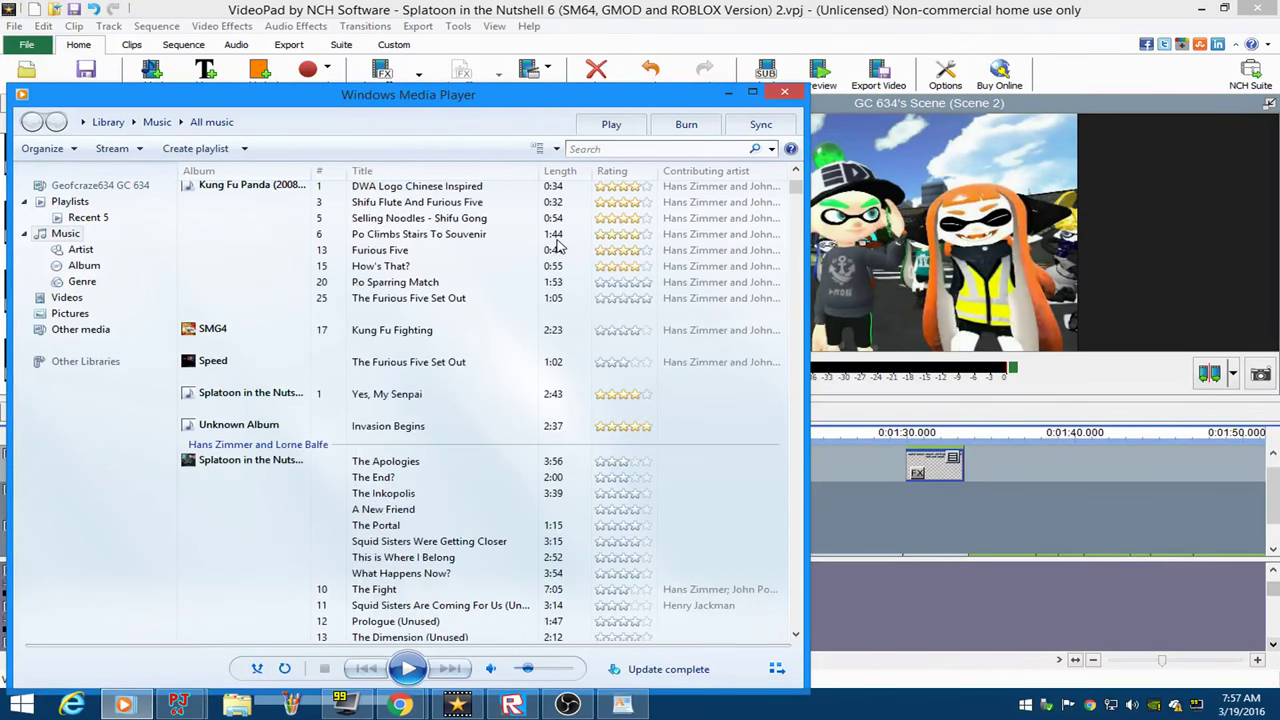
{"action": "scroll", "coordinate": [557, 245], "scroll_direction": "up", "scroll_amount": 3}
{"action": "right_click", "coordinate": [466, 211]}
{"action": "left_click", "coordinate": [510, 248]}
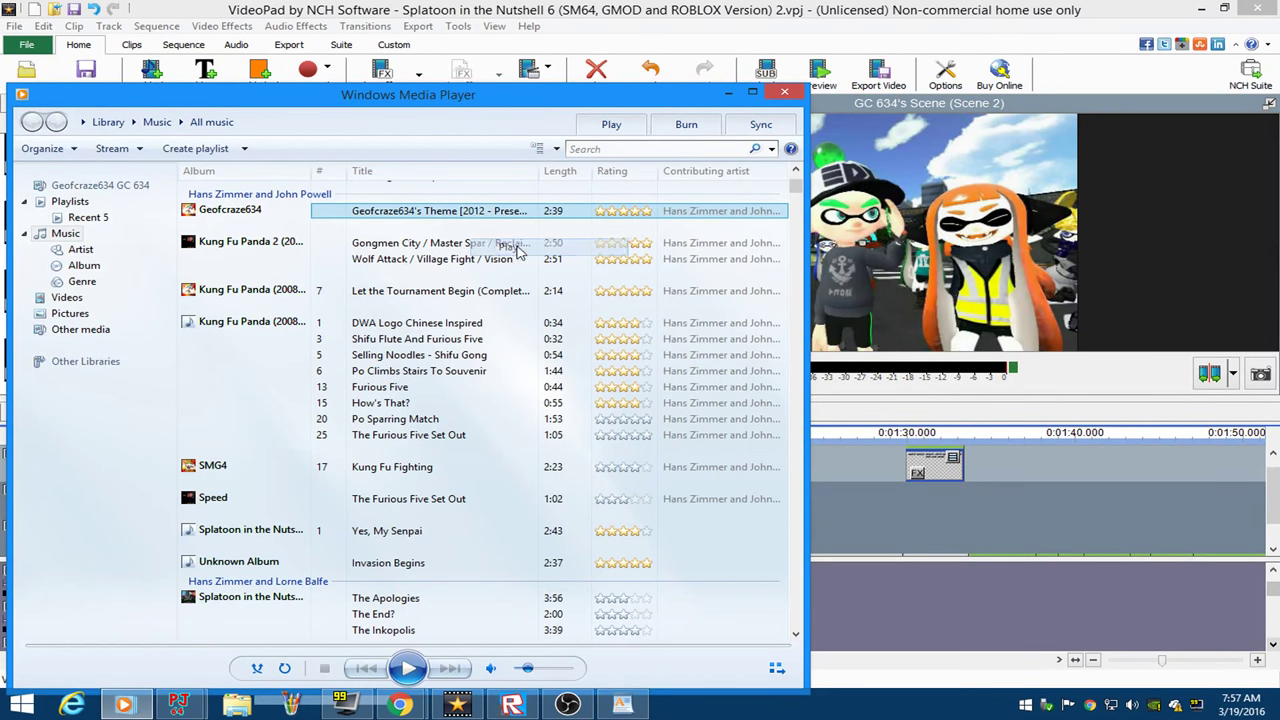
Check the Desktop Audio and Mic/Aux levels in the OBS mixer, and return to VideoPad.
{"action": "left_click", "coordinate": [567, 705]}
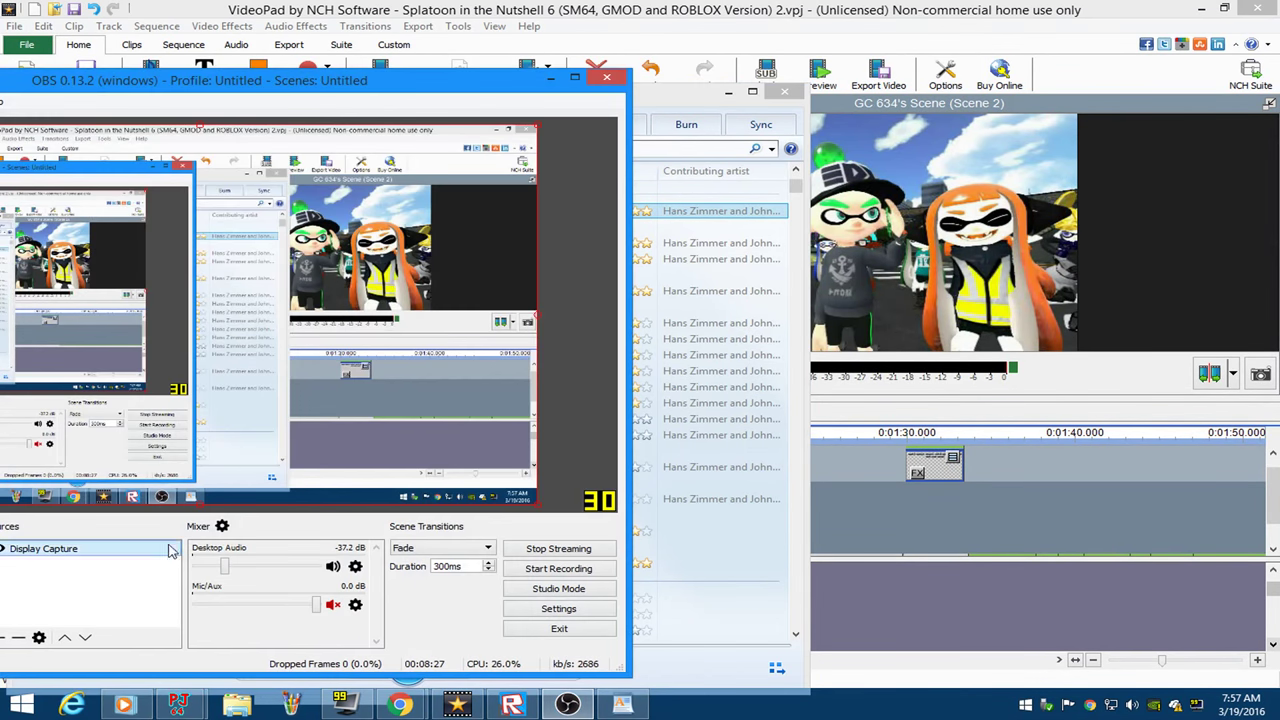
{"action": "left_click", "coordinate": [551, 77]}
{"action": "left_click", "coordinate": [735, 8]}
Move the Scene 2 playhead to 0:01:29.995 and trim the start of the "Don't worry, Heavy" text clip to just after it.
{"action": "left_click_drag", "start_coordinate": [457, 432], "coordinate": [908, 426]}
{"action": "scroll", "coordinate": [908, 430], "scroll_direction": "up", "scroll_amount": 4}
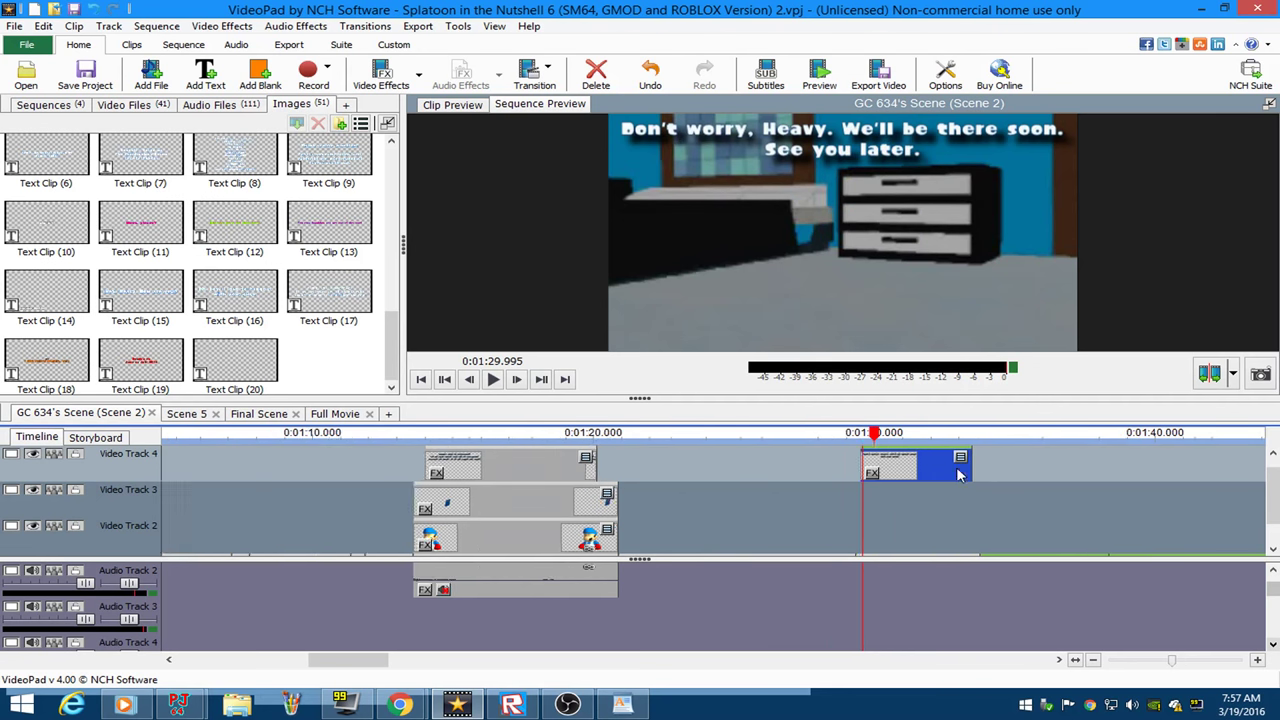
{"action": "left_click_drag", "start_coordinate": [815, 453], "coordinate": [840, 458]}
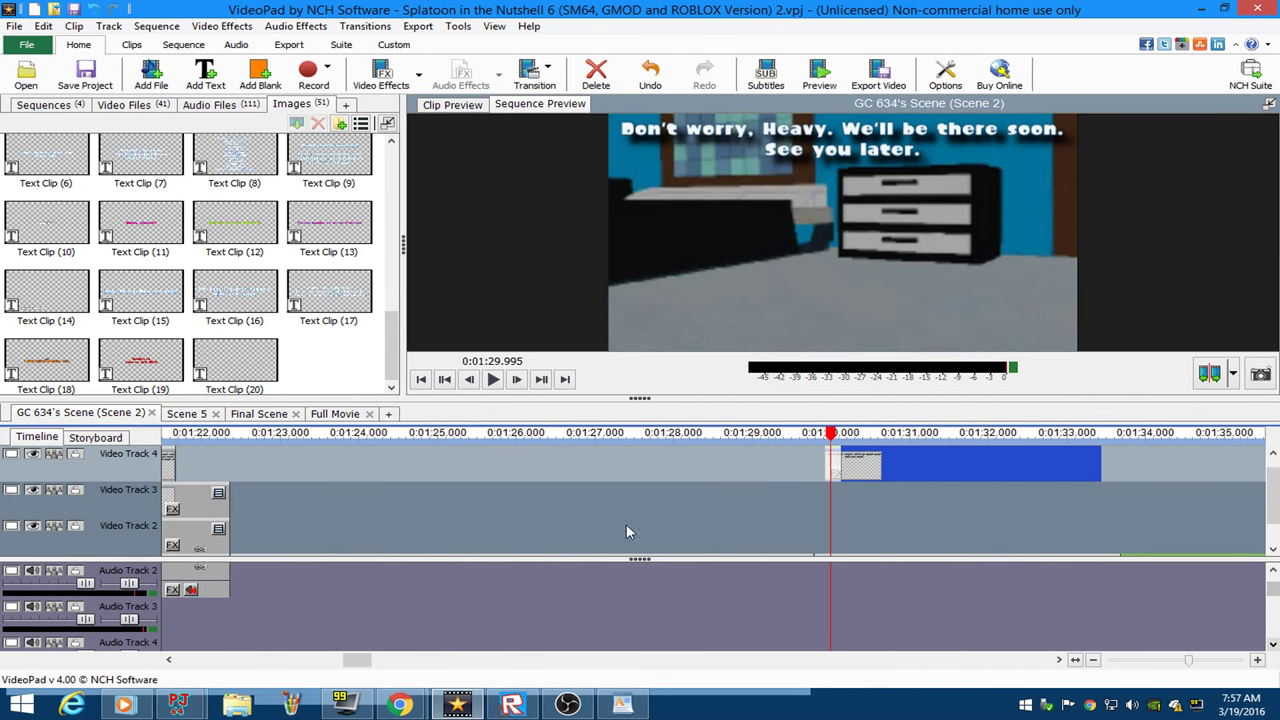
Bring the Project64 window running Super Mario 64 to the front.
{"action": "left_click", "coordinate": [180, 704]}
{"action": "left_click", "coordinate": [100, 617]}
{"action": "left_click", "coordinate": [178, 706]}
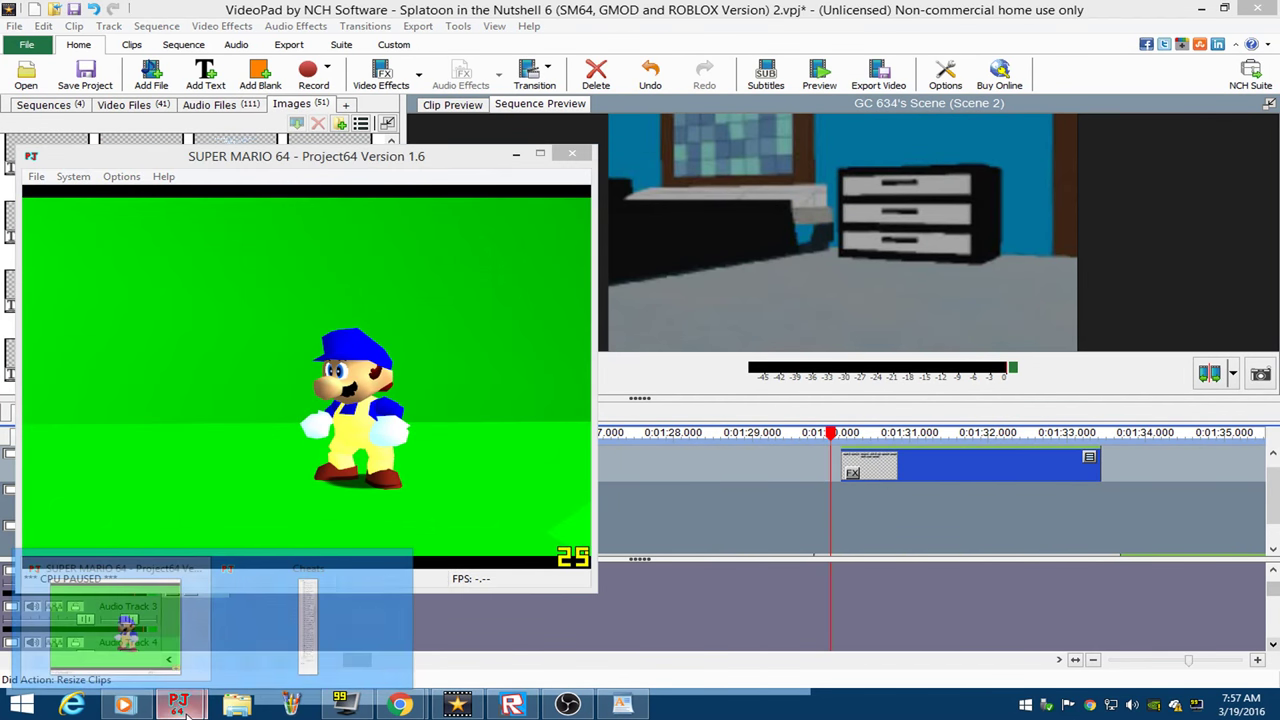
Enable the Geofcraze634 character cheat in the Project64 cheats list and return to the running game.
{"action": "left_click", "coordinate": [306, 617]}
{"action": "left_click_drag", "start_coordinate": [372, 275], "coordinate": [390, 422]}
{"action": "scroll", "coordinate": [310, 388], "scroll_direction": "up", "scroll_amount": 20}
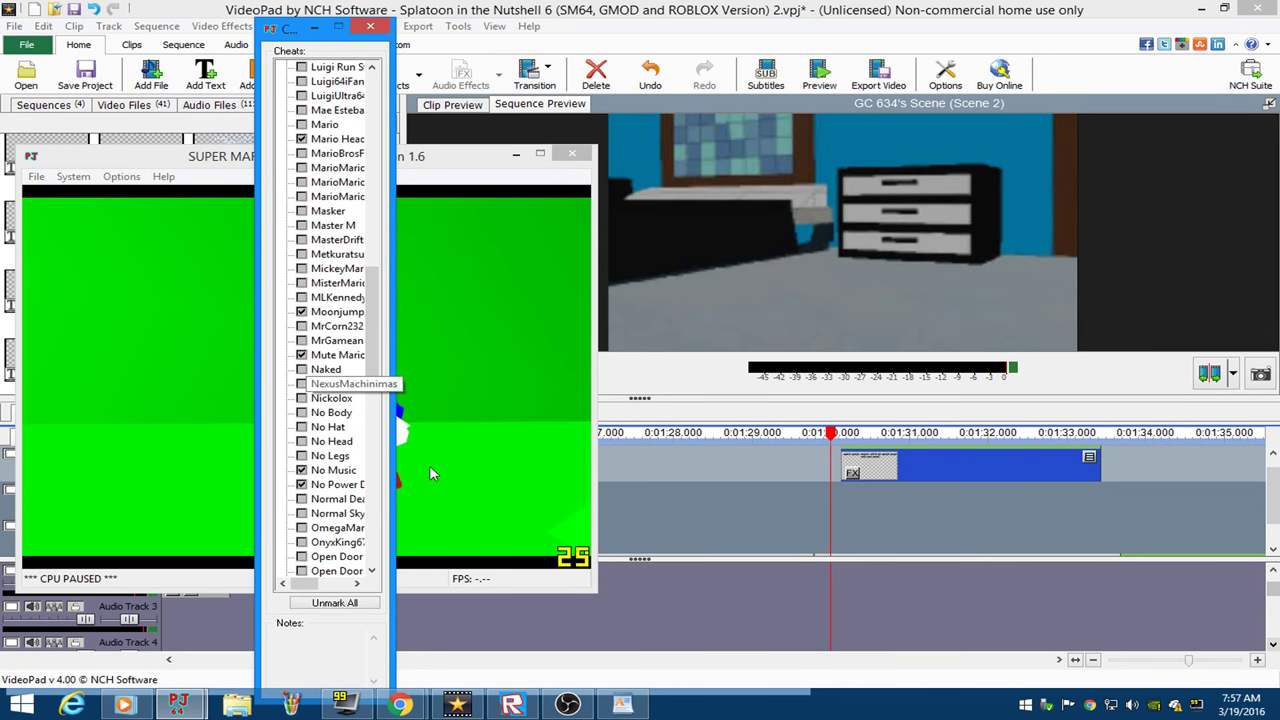
{"action": "left_click", "coordinate": [556, 351]}
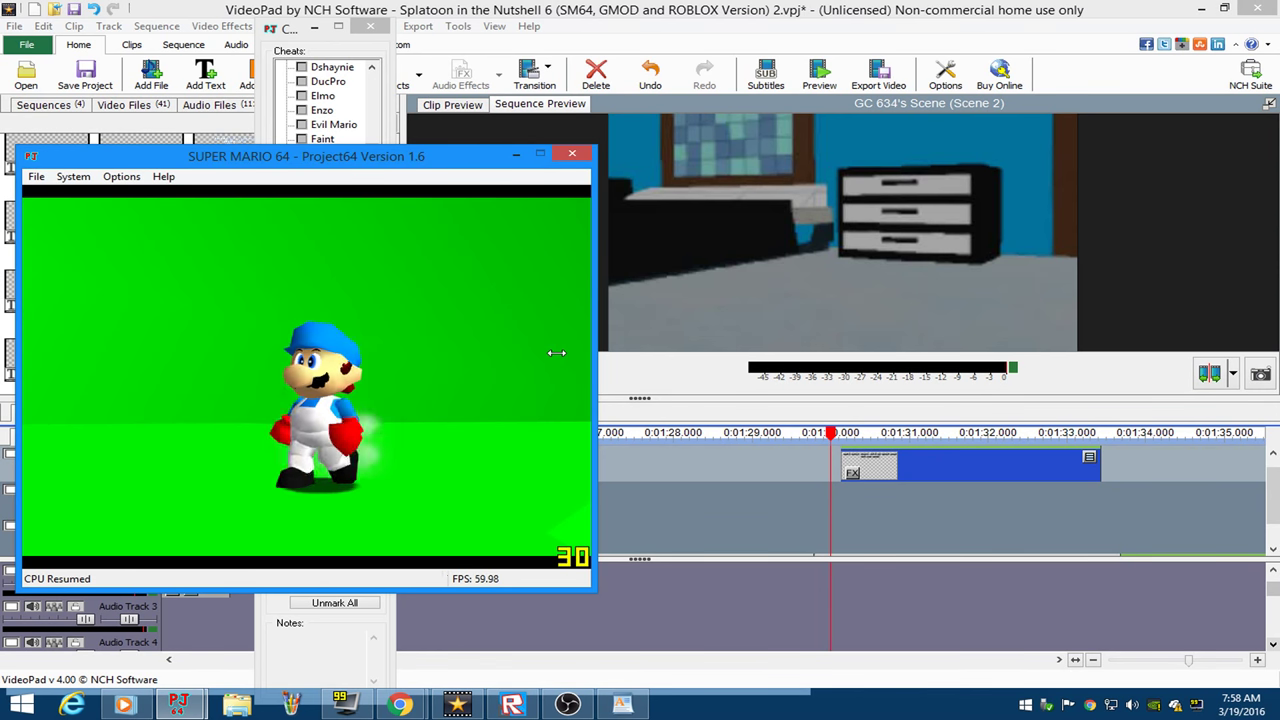
Run and jump the recoloured character around the green-screen stage, and reload the default save state.
{"action": "key", "text": "x"}
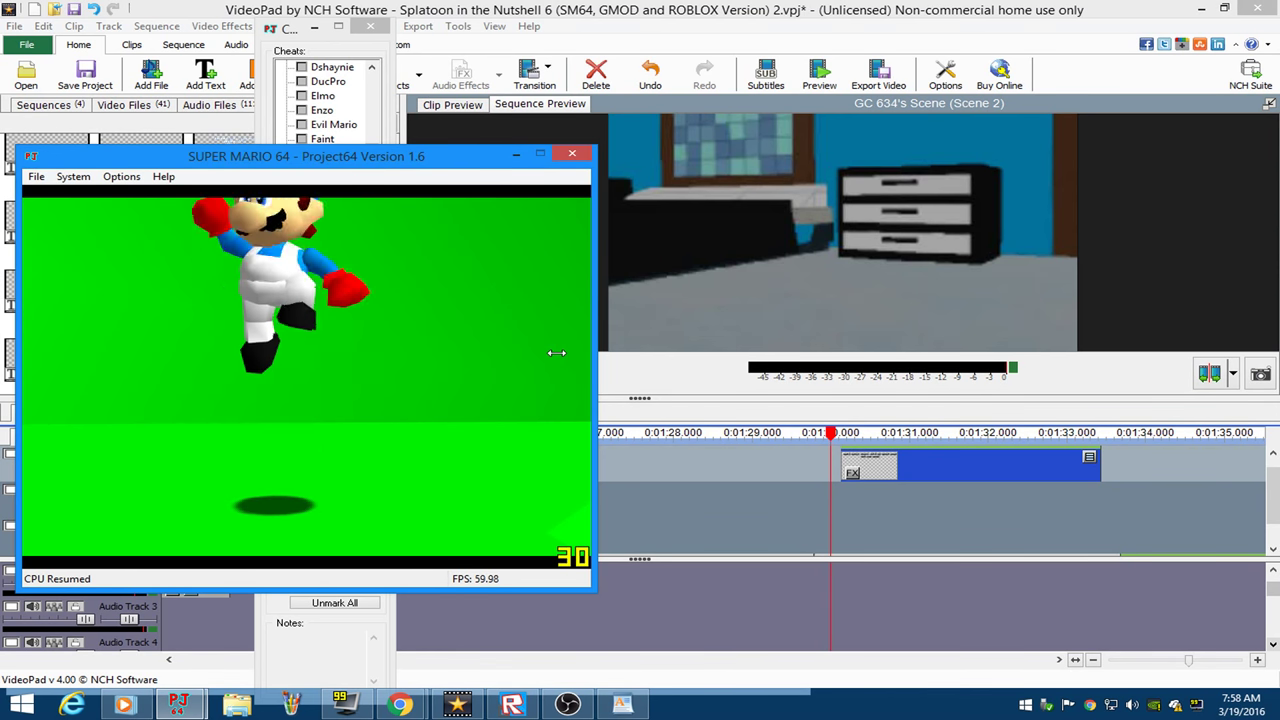
{"action": "key", "text": "x"}
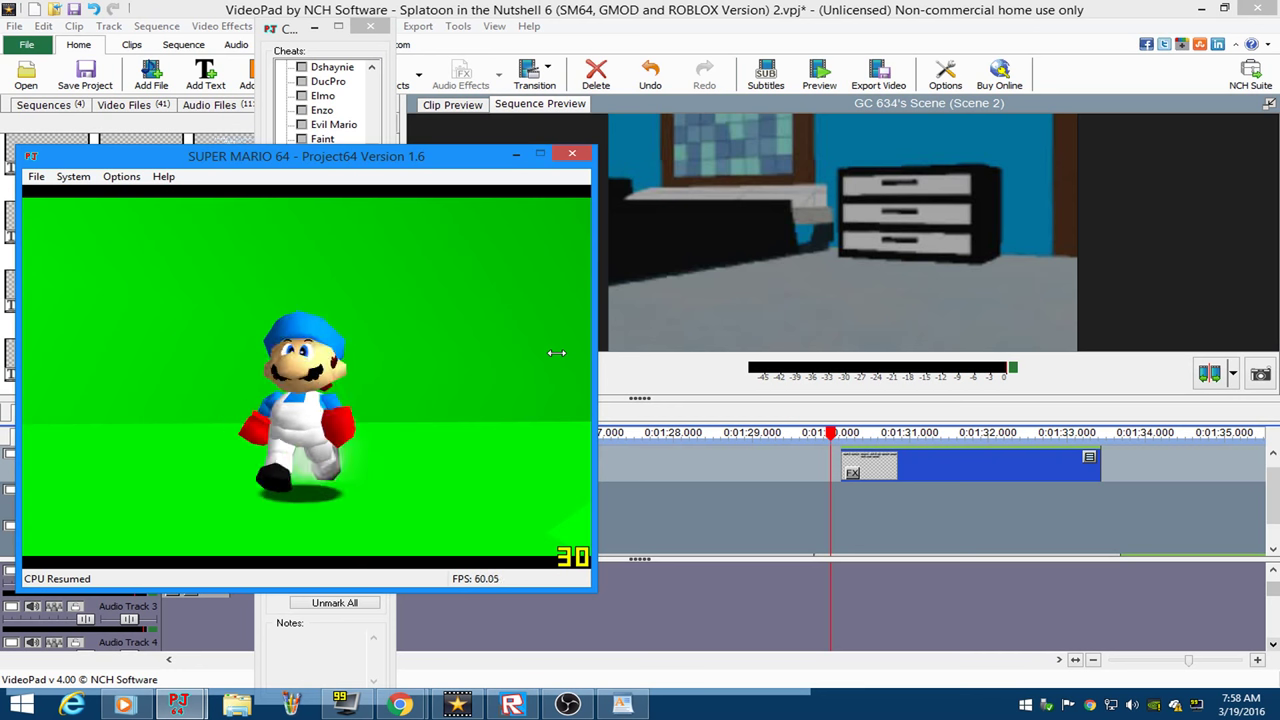
{"action": "key", "text": "x"}
{"action": "key", "text": "x"}
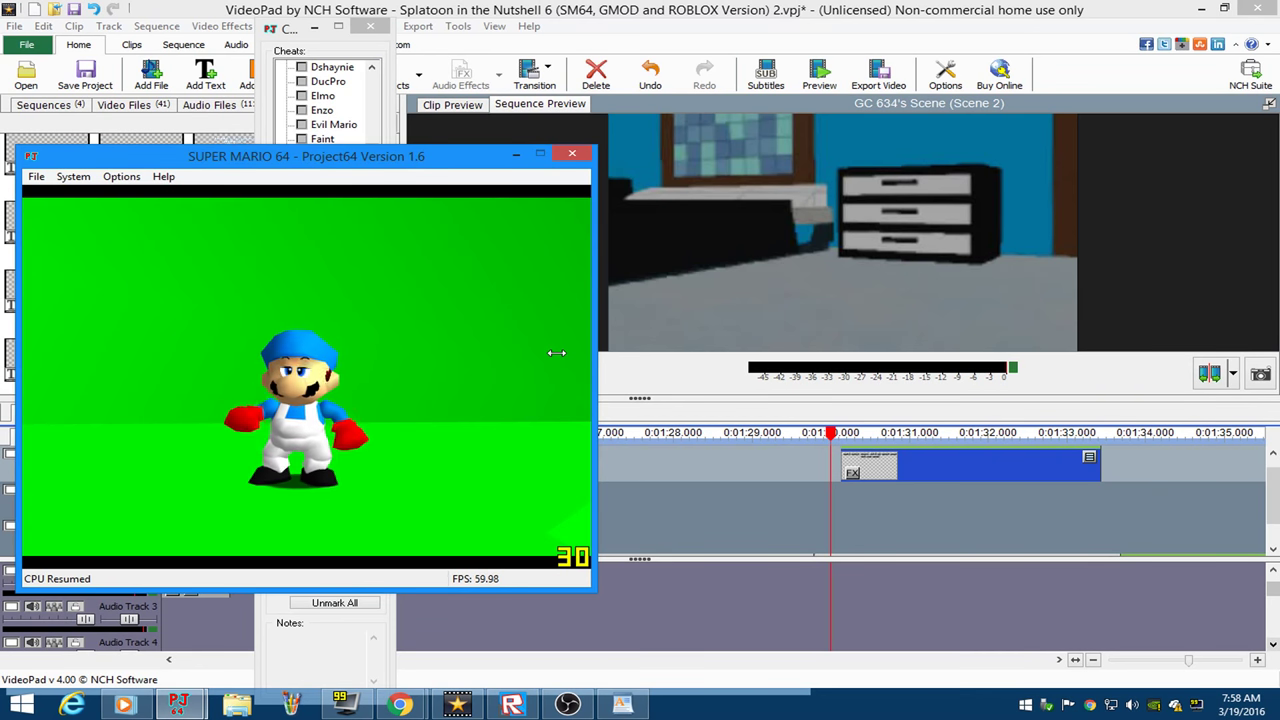
{"action": "key", "text": "z"}
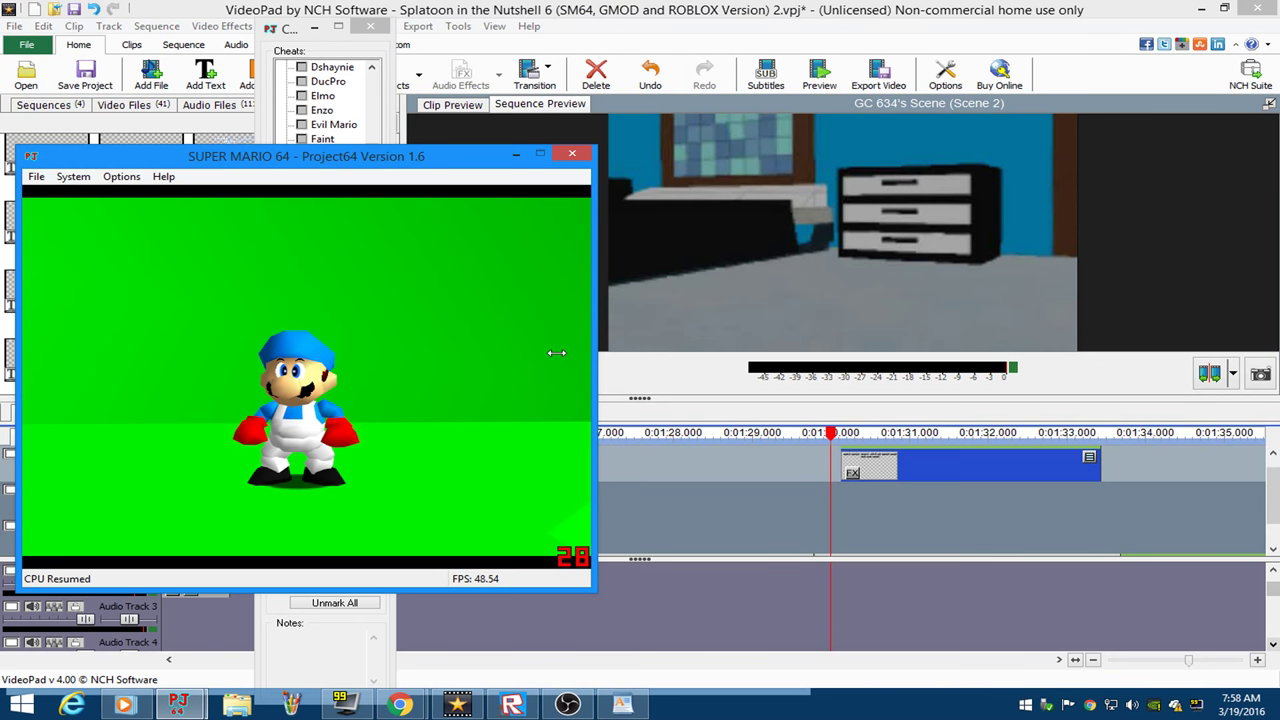
{"action": "key", "text": "F7"}
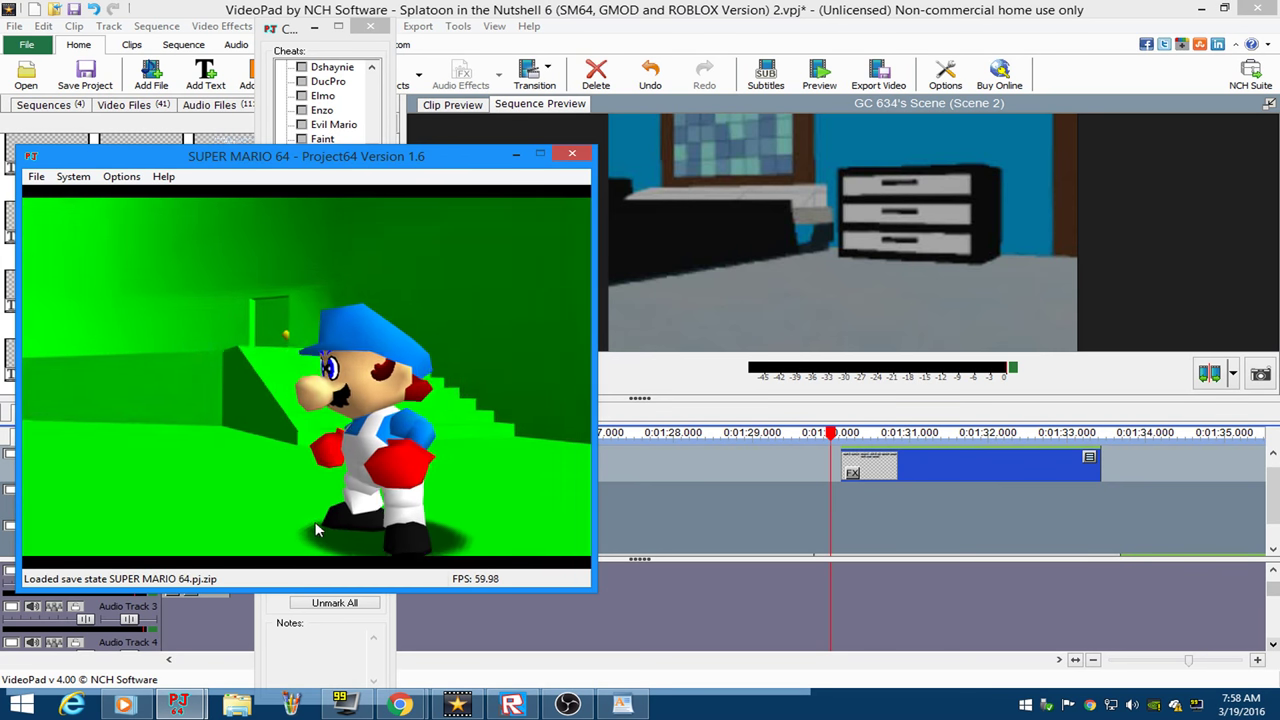
Load the GC 634 save state from Project64's Save folder, dismissing the access violation message.
{"action": "left_click", "coordinate": [73, 176]}
{"action": "left_click", "coordinate": [118, 330]}
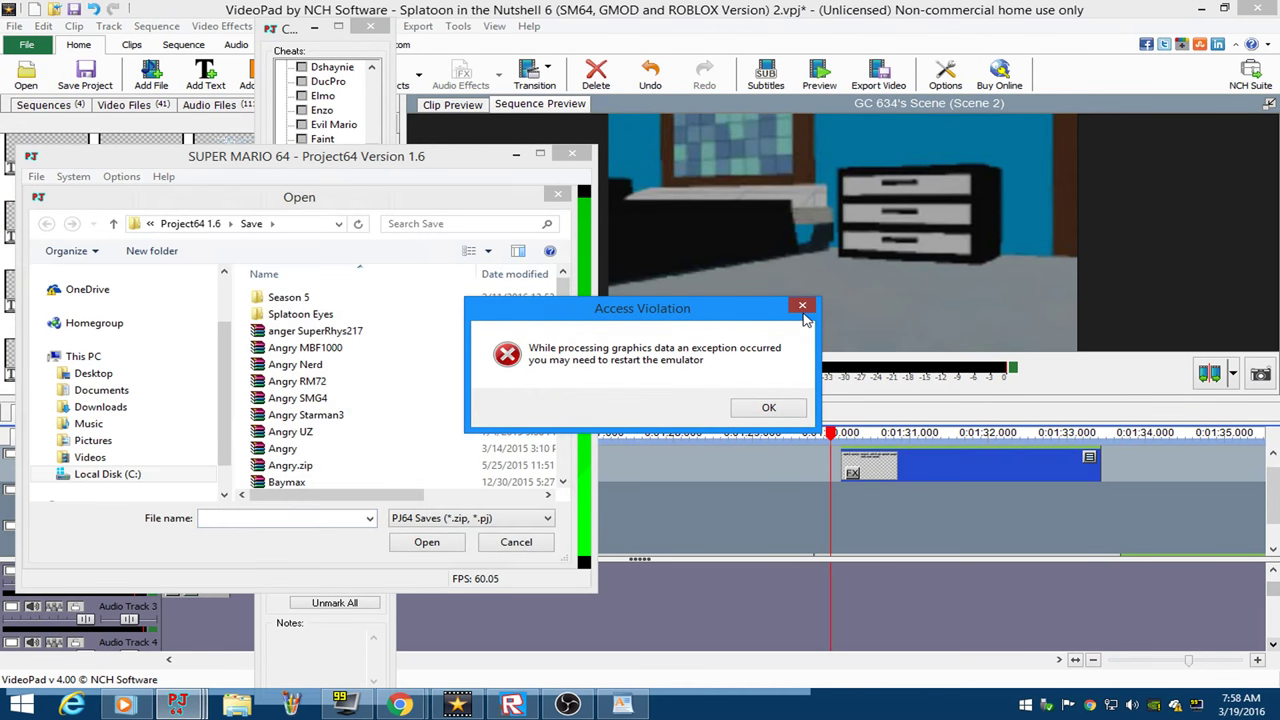
{"action": "left_click", "coordinate": [802, 306]}
{"action": "left_click", "coordinate": [368, 428]}
{"action": "scroll", "coordinate": [368, 432], "scroll_direction": "down", "scroll_amount": 5}
{"action": "scroll", "coordinate": [368, 430], "scroll_direction": "down", "scroll_amount": 2}
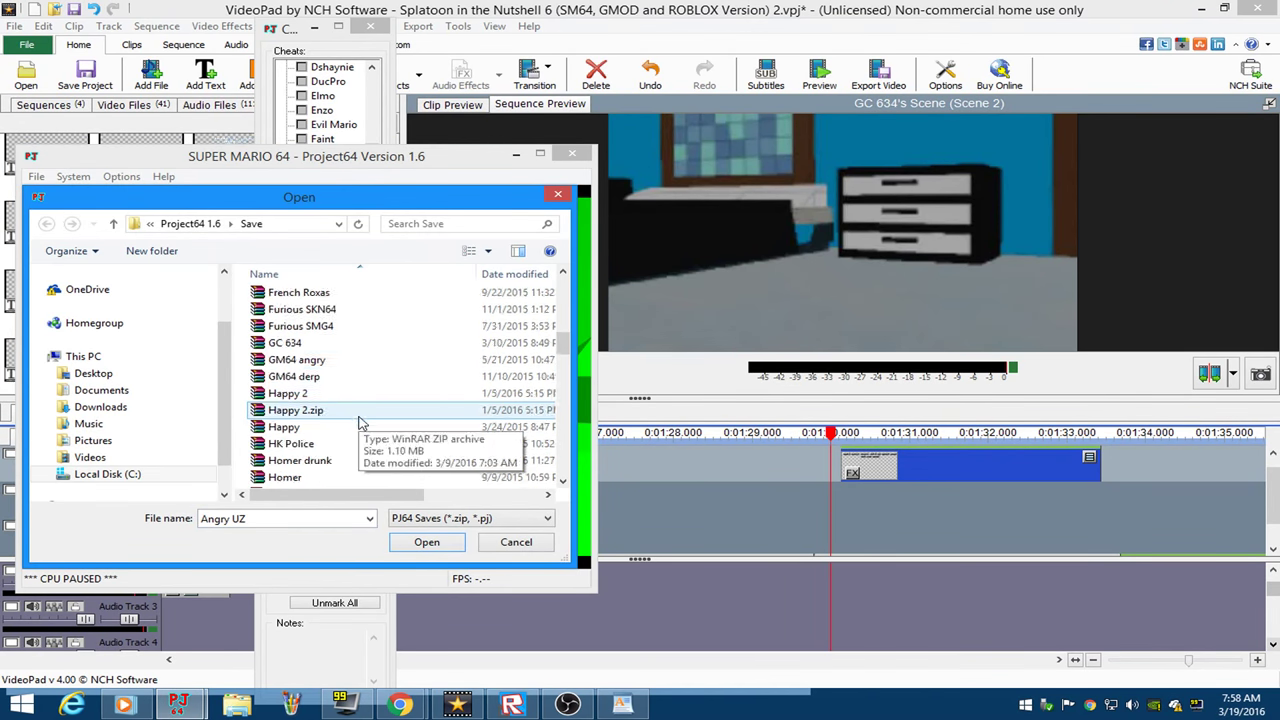
{"action": "scroll", "coordinate": [330, 405], "scroll_direction": "up", "scroll_amount": 1}
{"action": "double_click", "coordinate": [303, 395]}
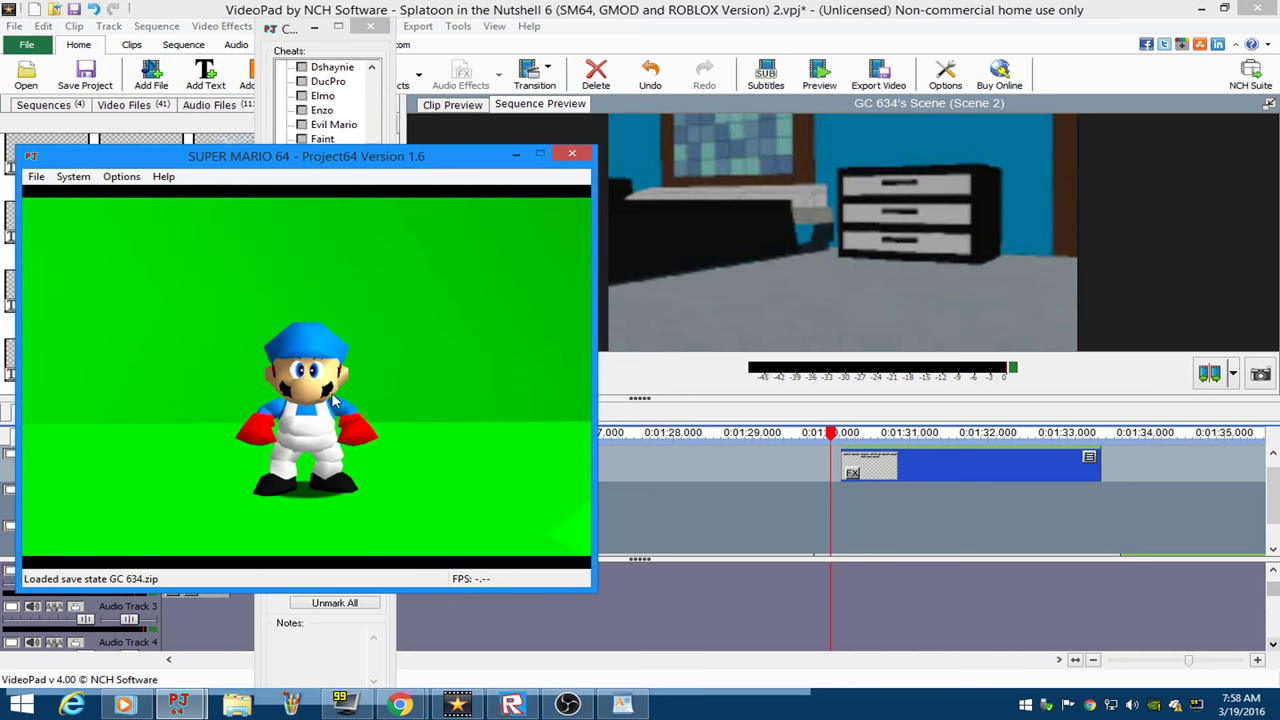
Clear VideoPad, the WordPad script and the ROBLOX windows off the desktop, and move the Project64 window toward its middle.
{"action": "left_click", "coordinate": [1256, 8]}
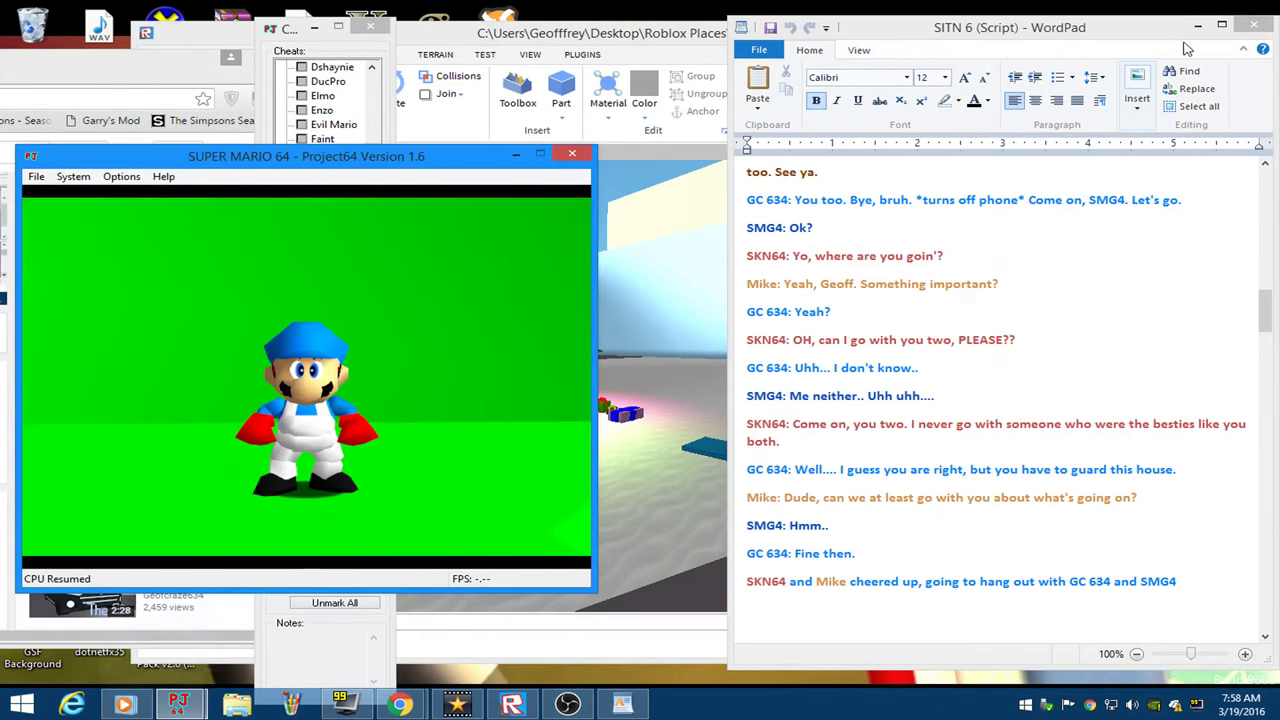
{"action": "left_click", "coordinate": [1198, 26]}
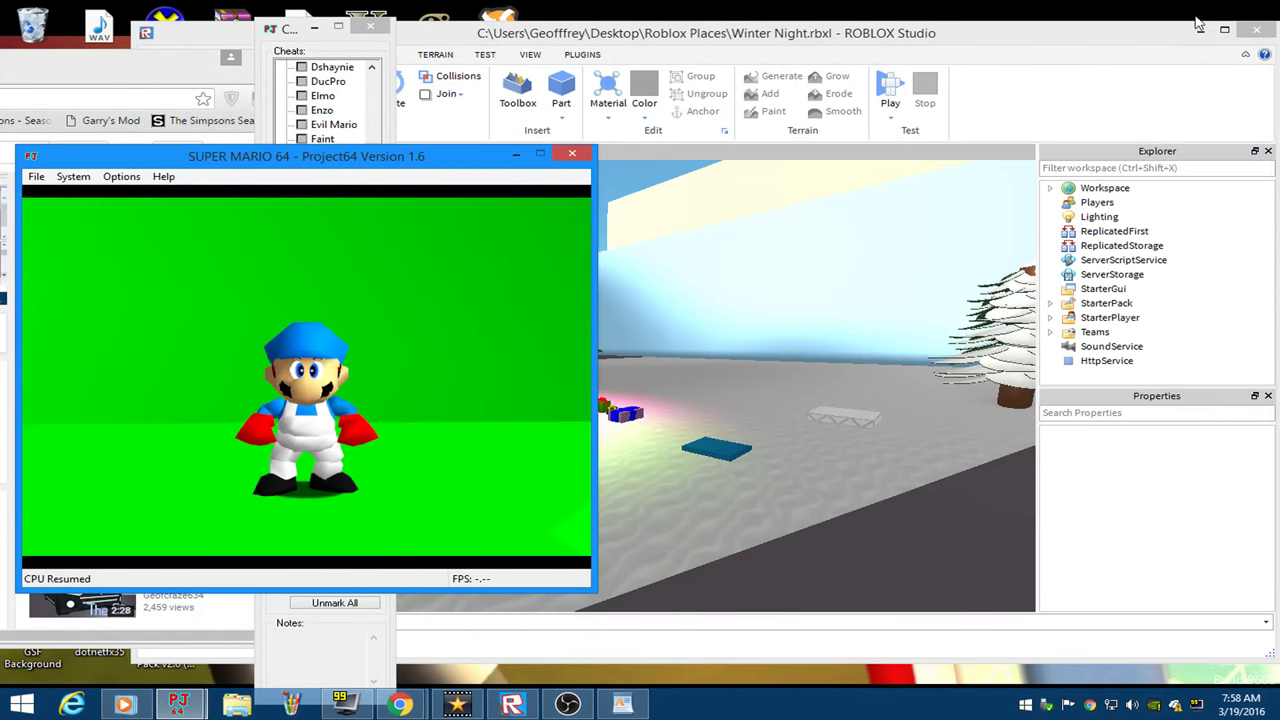
{"action": "left_click", "coordinate": [1205, 32]}
{"action": "left_click", "coordinate": [1208, 41]}
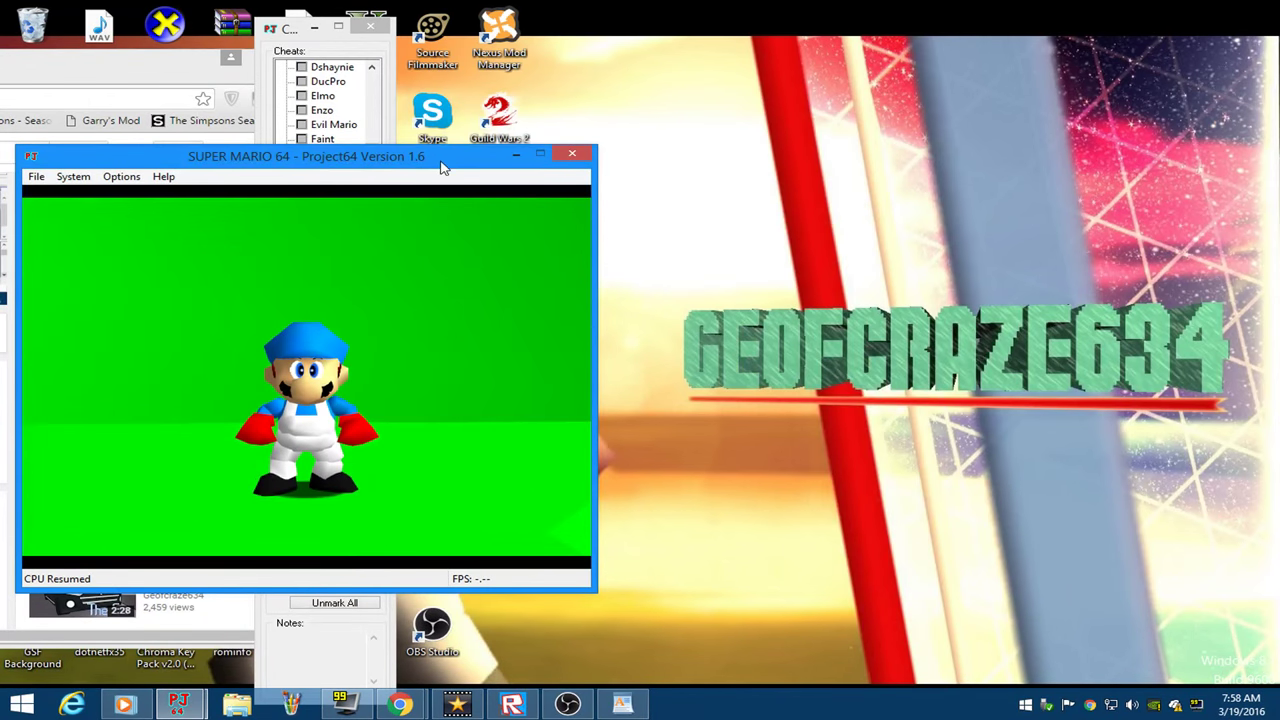
{"action": "left_click_drag", "start_coordinate": [443, 157], "coordinate": [799, 126]}
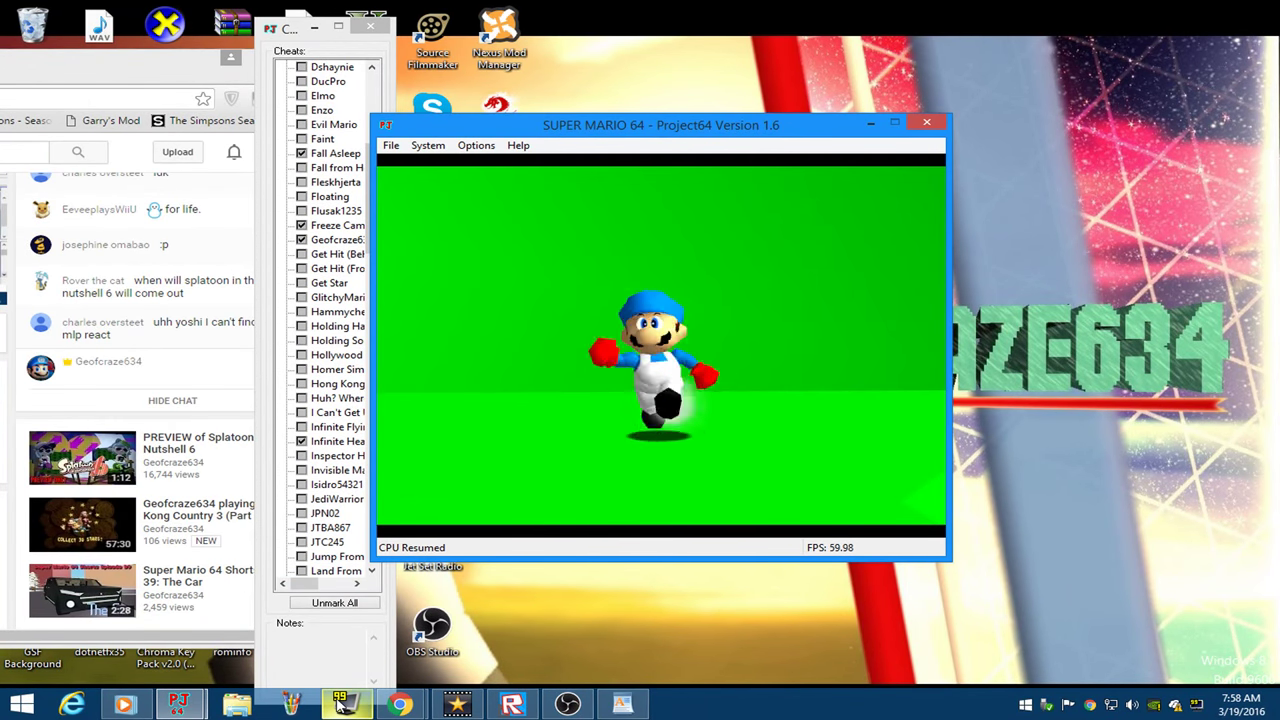
Check the FPS settings in Fraps, and record the character walking out of the frame on the green screen.
{"action": "left_click", "coordinate": [345, 612]}
{"action": "left_click", "coordinate": [532, 231]}
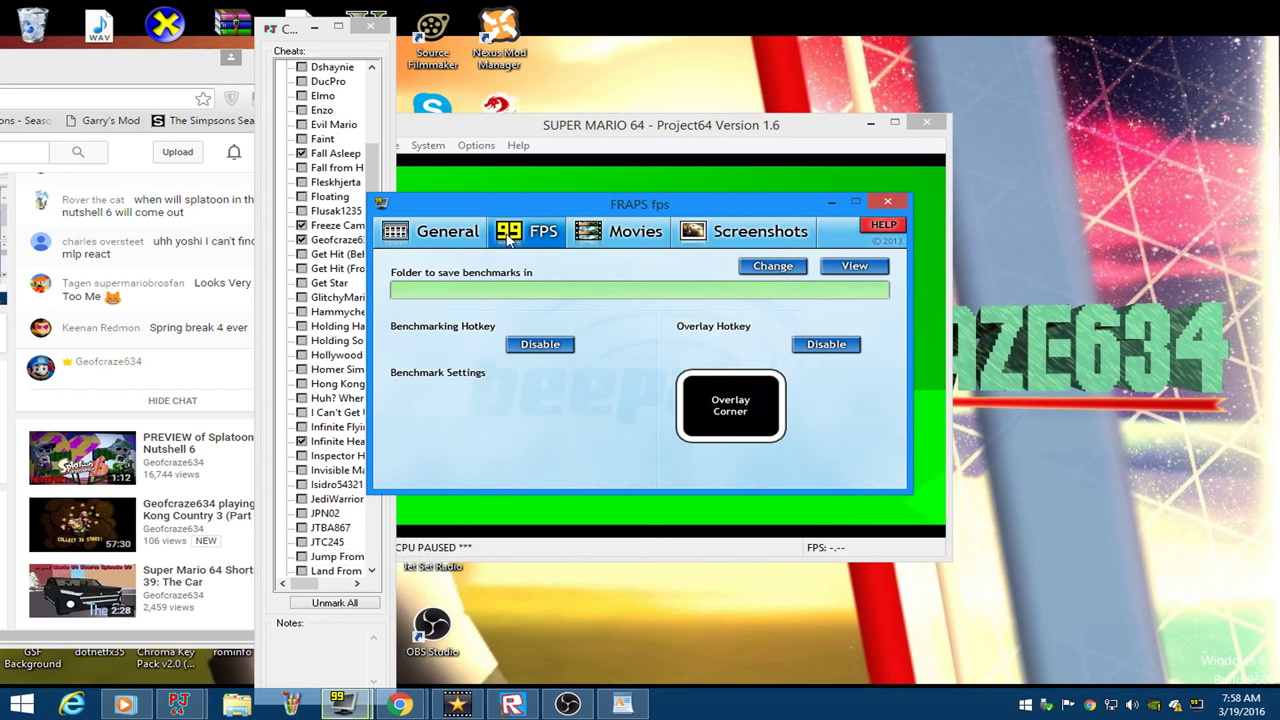
{"action": "left_click", "coordinate": [829, 202]}
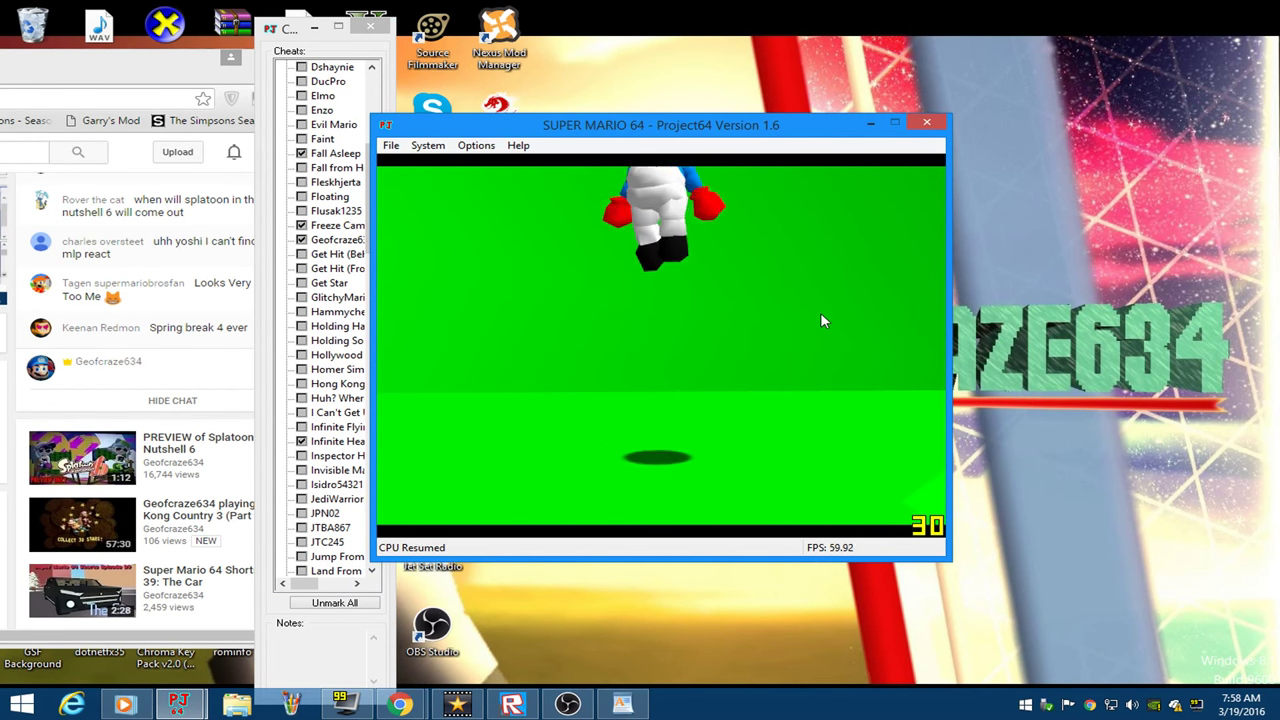
{"action": "key", "text": "F9"}
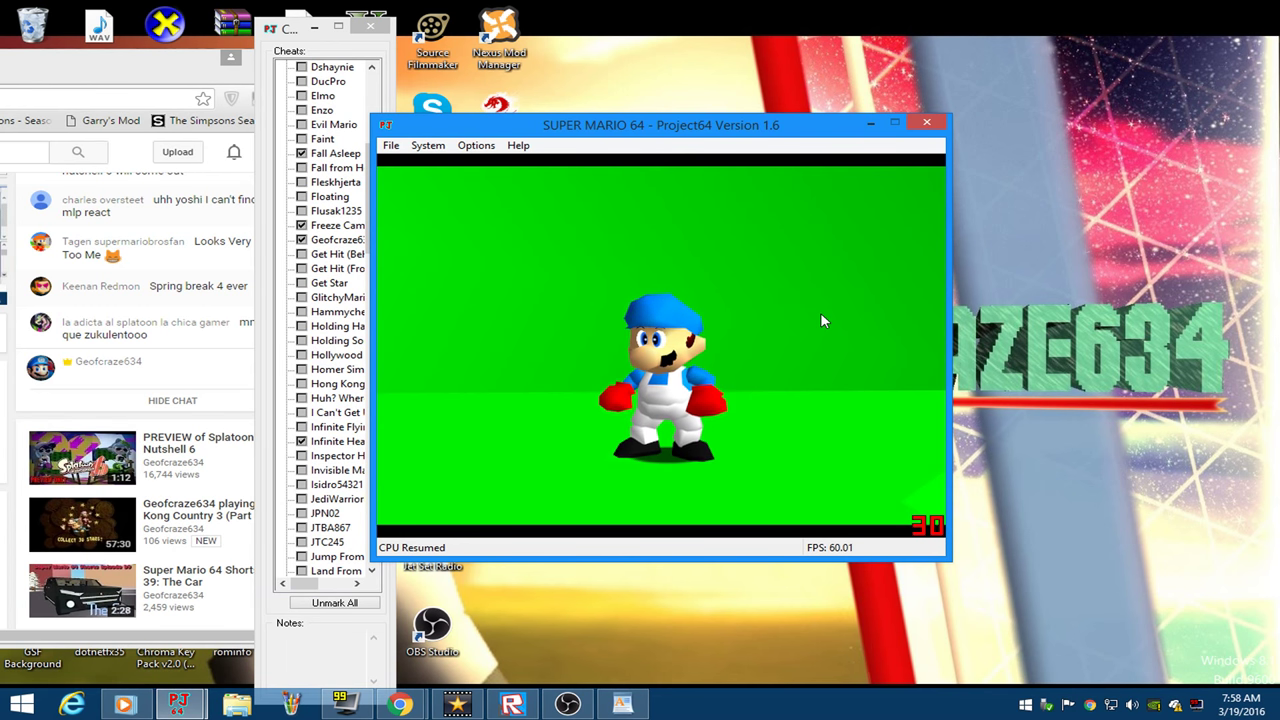
{"action": "key", "text": "Left"}
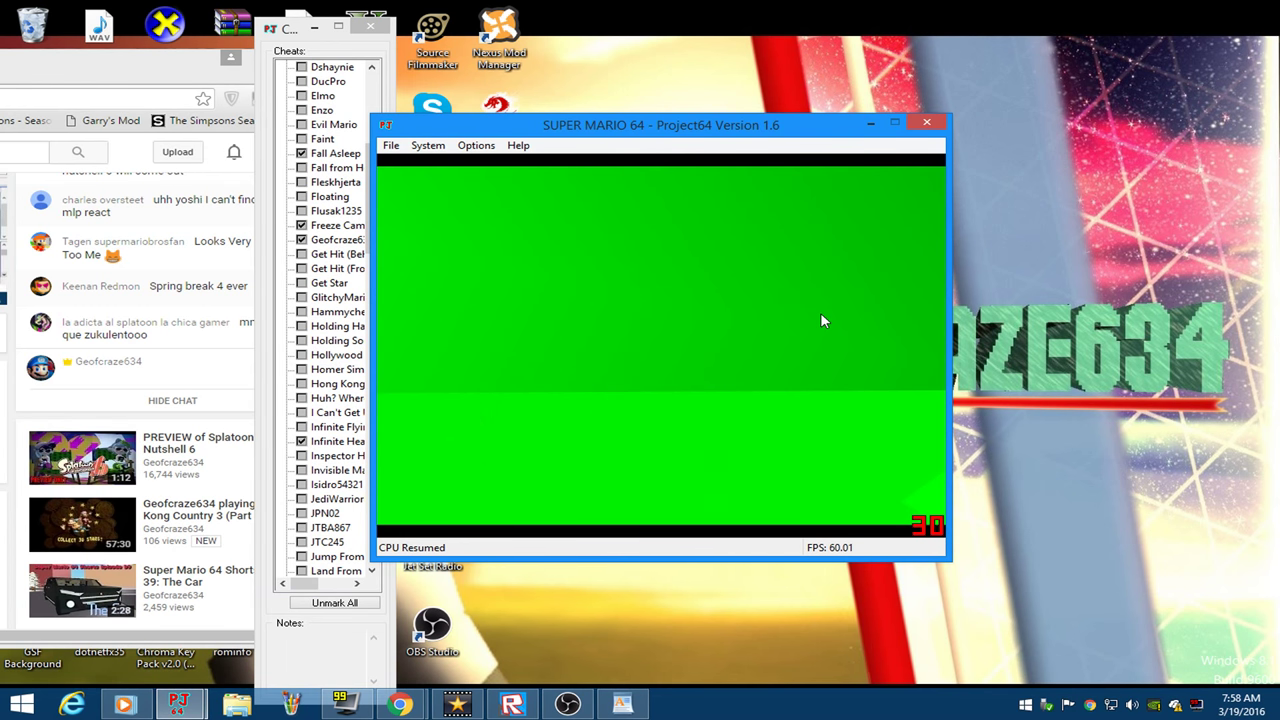
{"action": "left_click", "coordinate": [457, 704]}
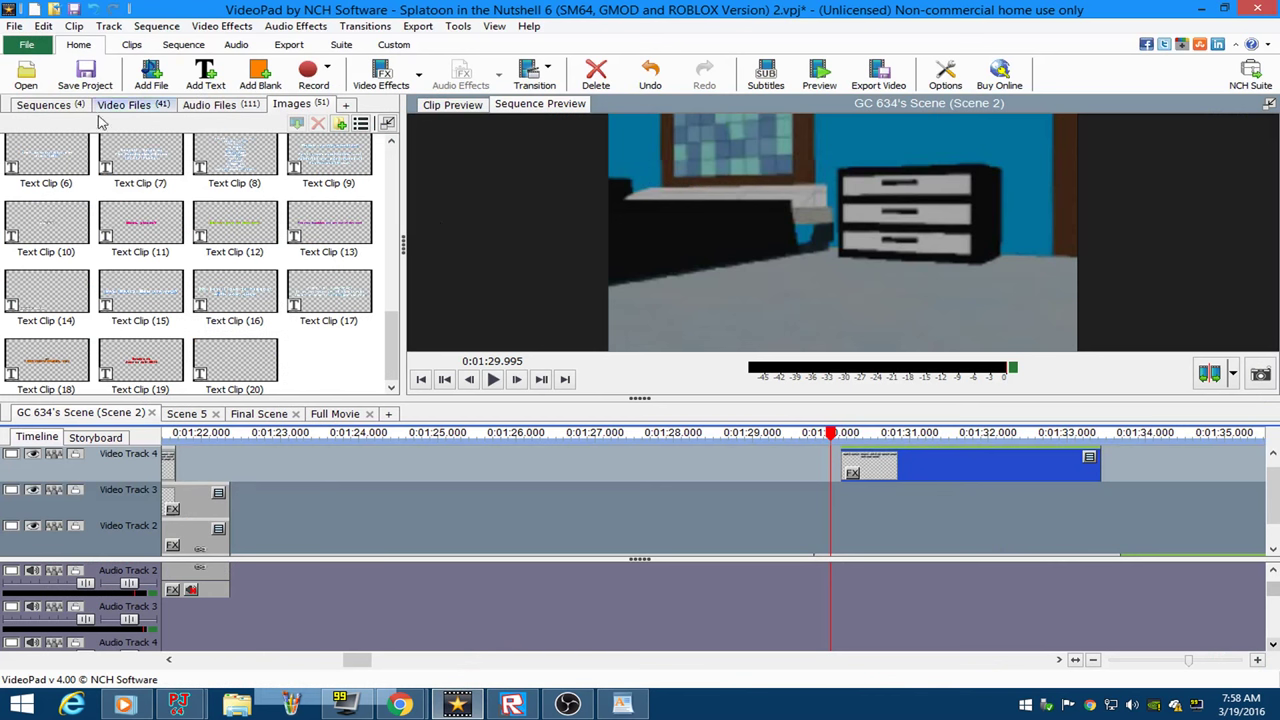
{"action": "double_click", "coordinate": [376, 303]}
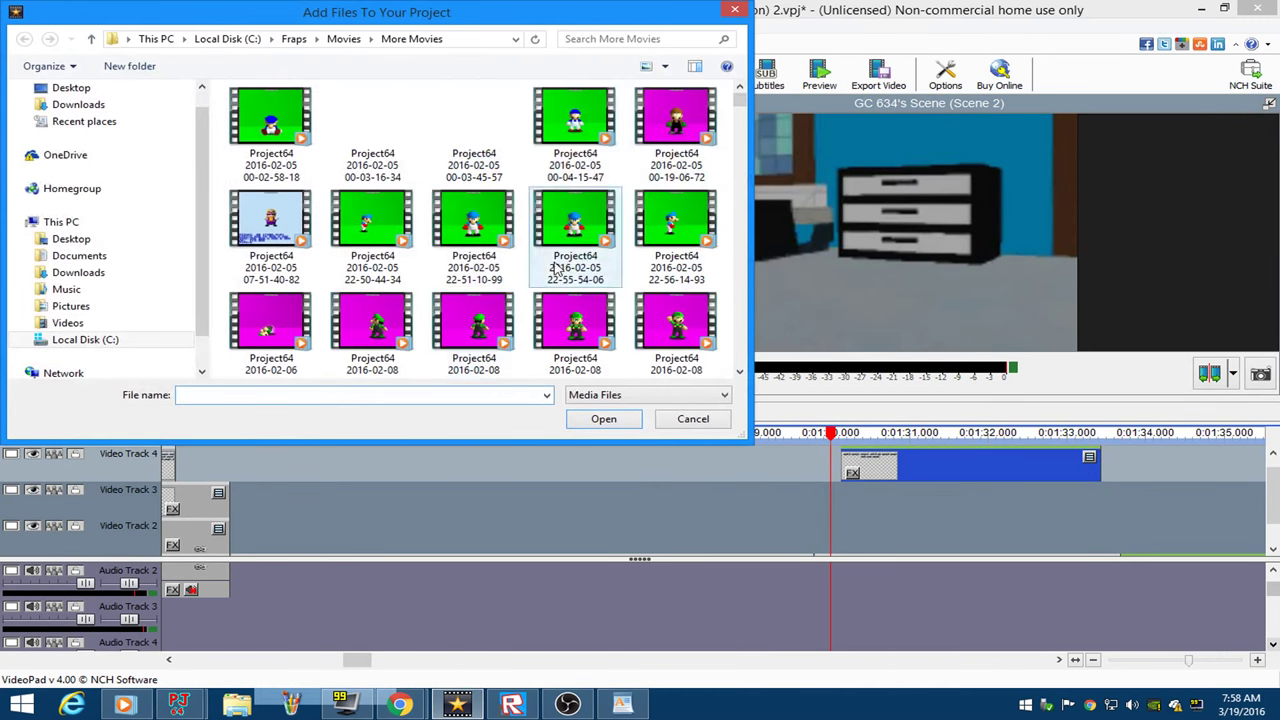
{"action": "left_click_drag", "start_coordinate": [742, 110], "coordinate": [826, 270]}
{"action": "left_click", "coordinate": [300, 328]}
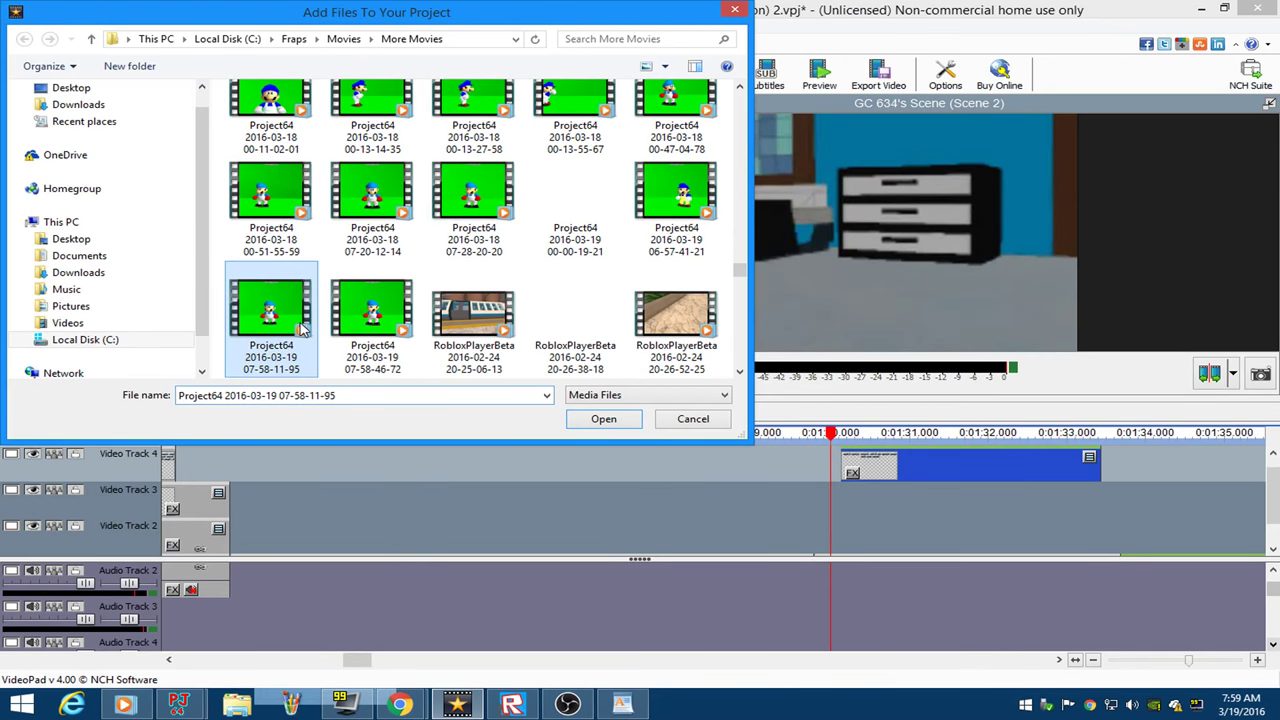
{"action": "double_click", "coordinate": [360, 322]}
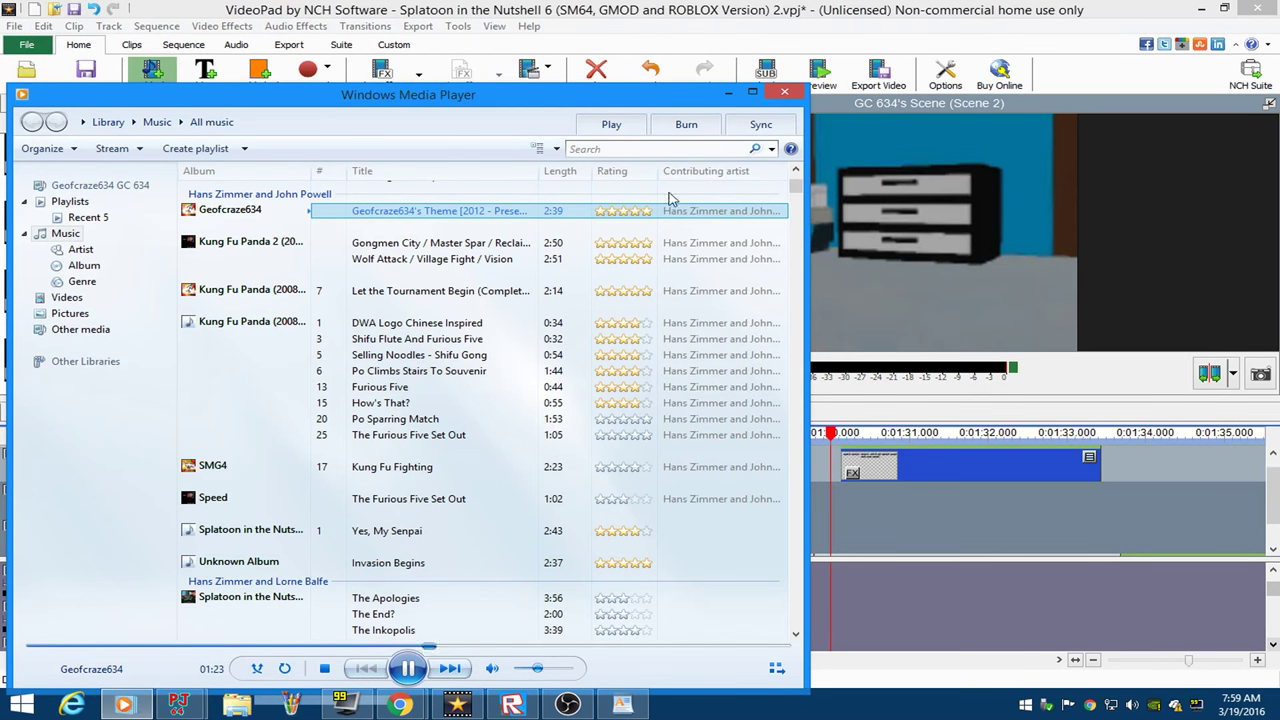
Minimize Windows Media Player and send "thx" in the YouTube live stream chat.
{"action": "left_click", "coordinate": [728, 91]}
{"action": "mouse_move", "coordinate": [400, 705]}
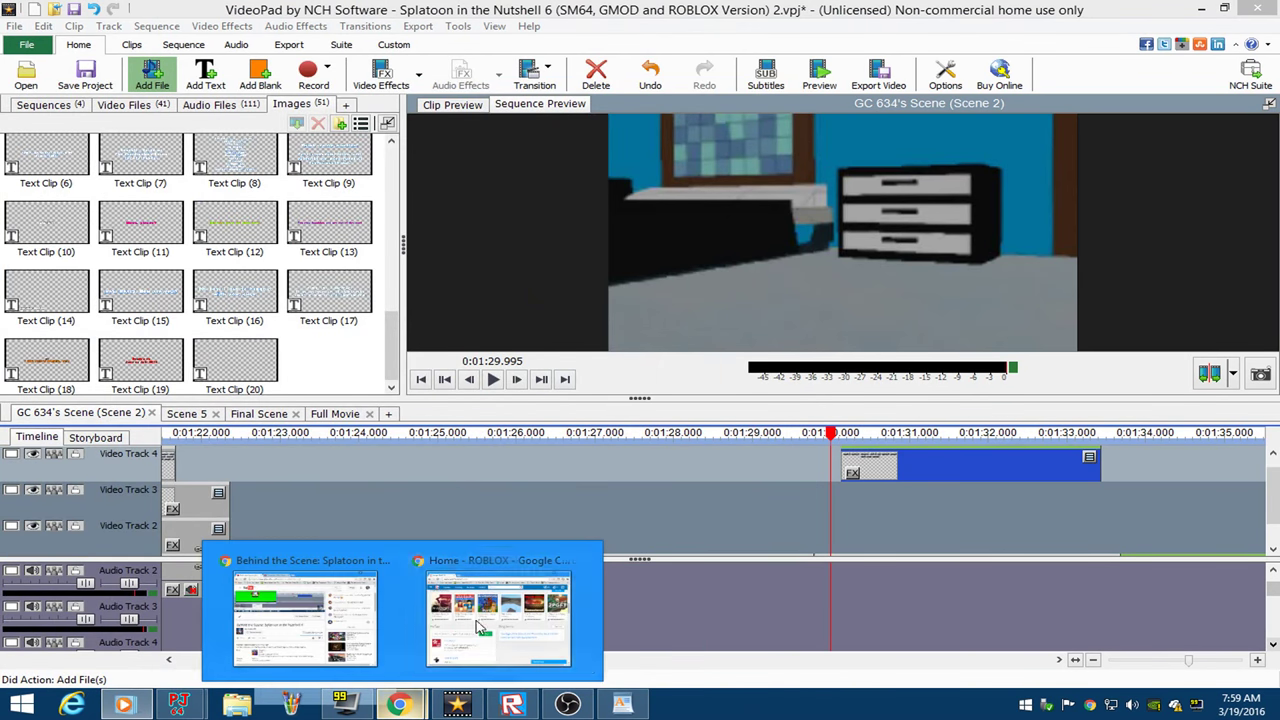
{"action": "left_click", "coordinate": [490, 615]}
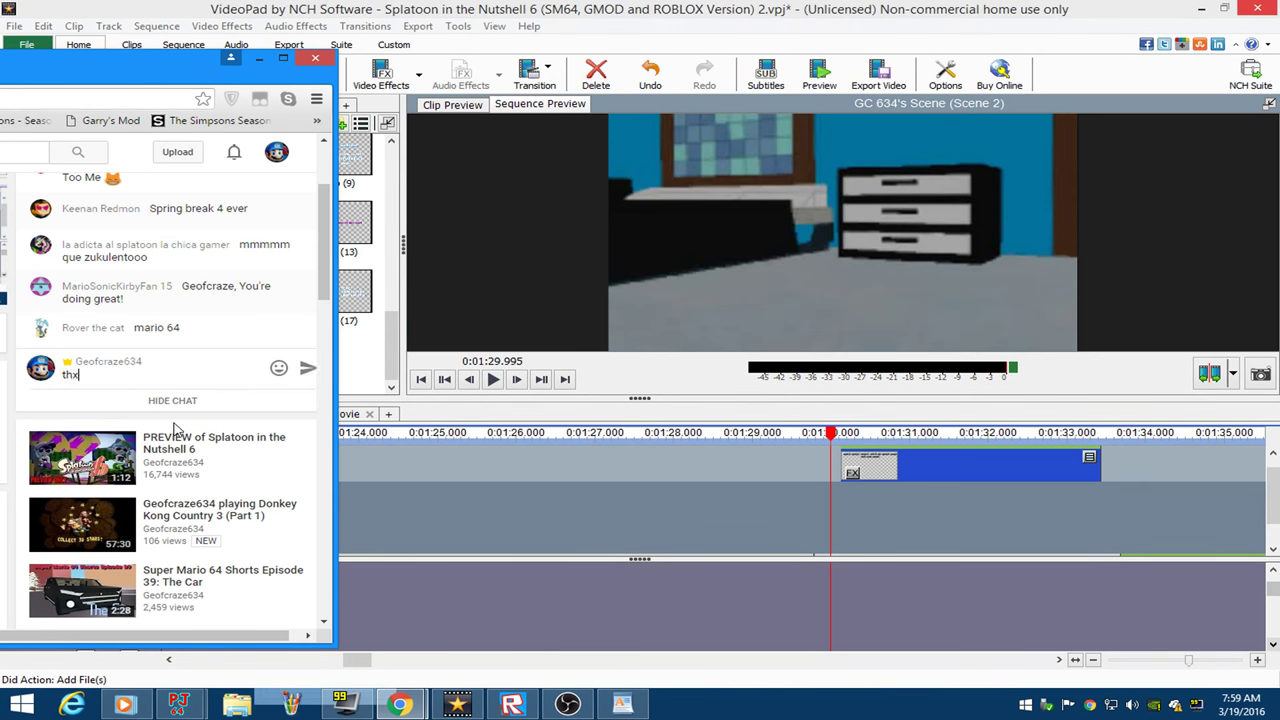
{"action": "key", "text": "Return"}
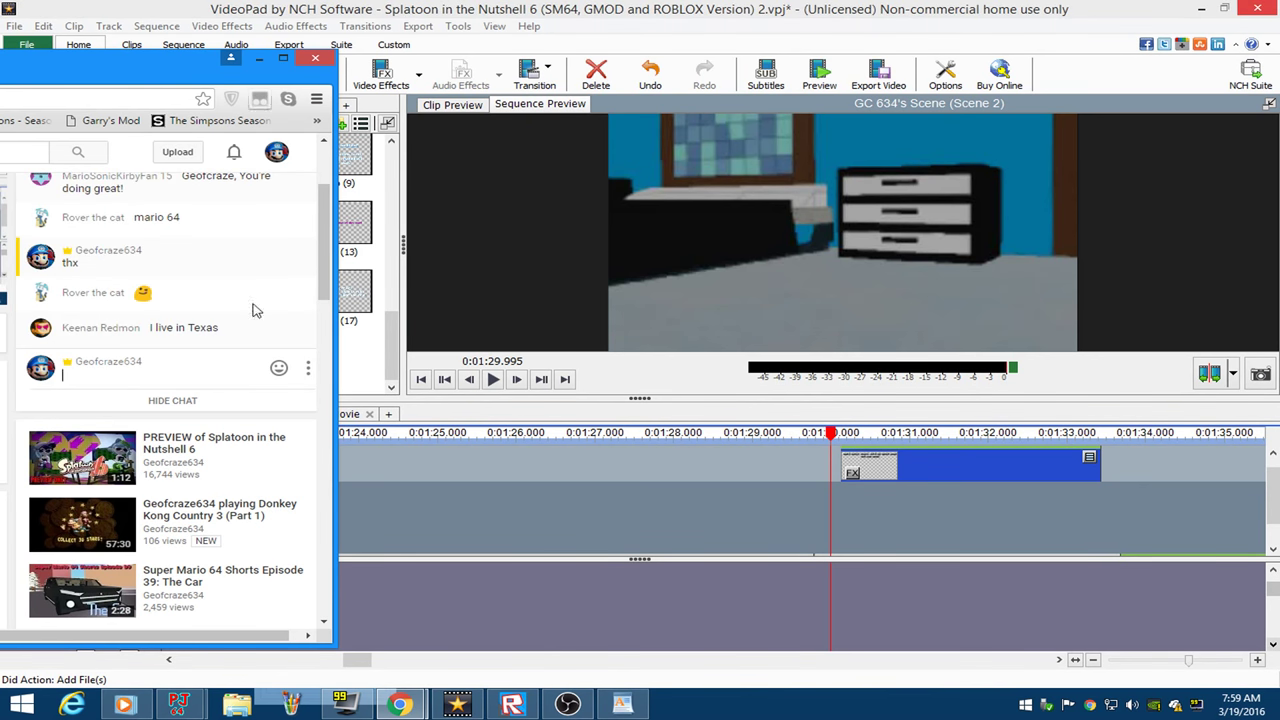
Look over the live stream page, read the newest YouTube comment notification, and return to VideoPad.
{"action": "left_click_drag", "start_coordinate": [152, 75], "coordinate": [720, 55]}
{"action": "scroll", "coordinate": [379, 411], "scroll_direction": "up", "scroll_amount": 1}
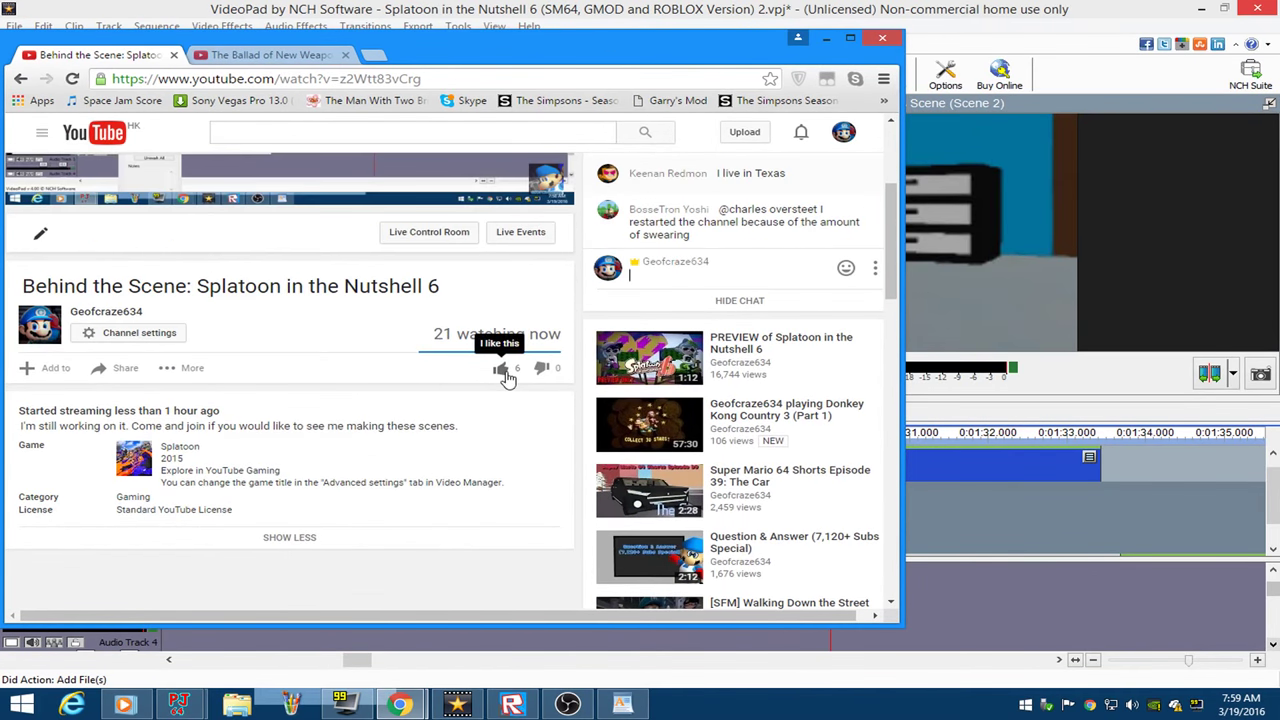
{"action": "scroll", "coordinate": [505, 370], "scroll_direction": "up", "scroll_amount": 2}
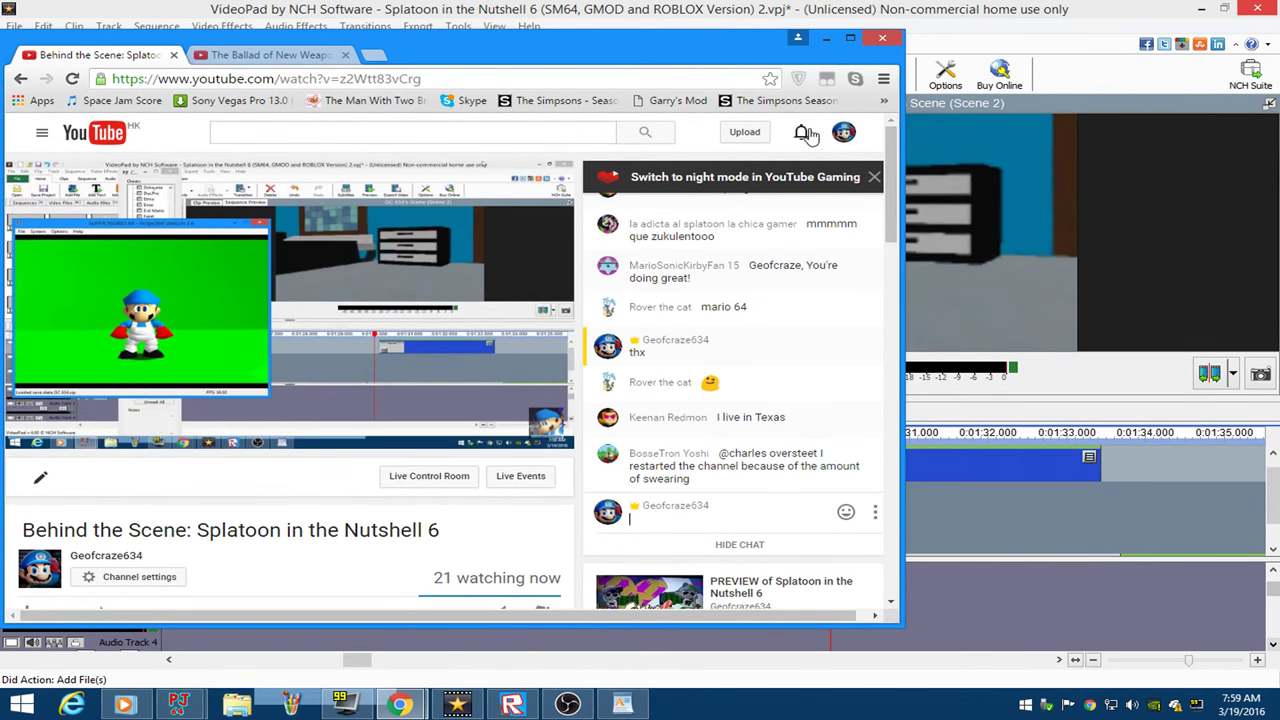
{"action": "left_click", "coordinate": [800, 135]}
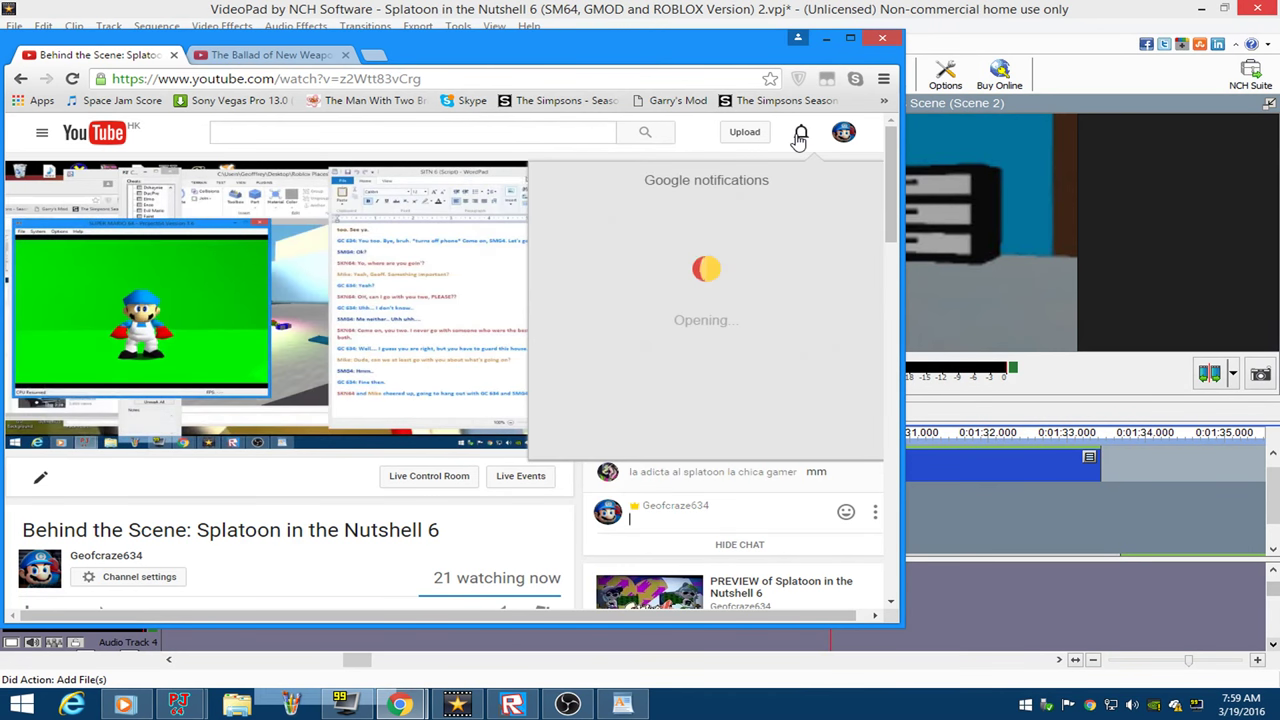
{"action": "left_click", "coordinate": [636, 224]}
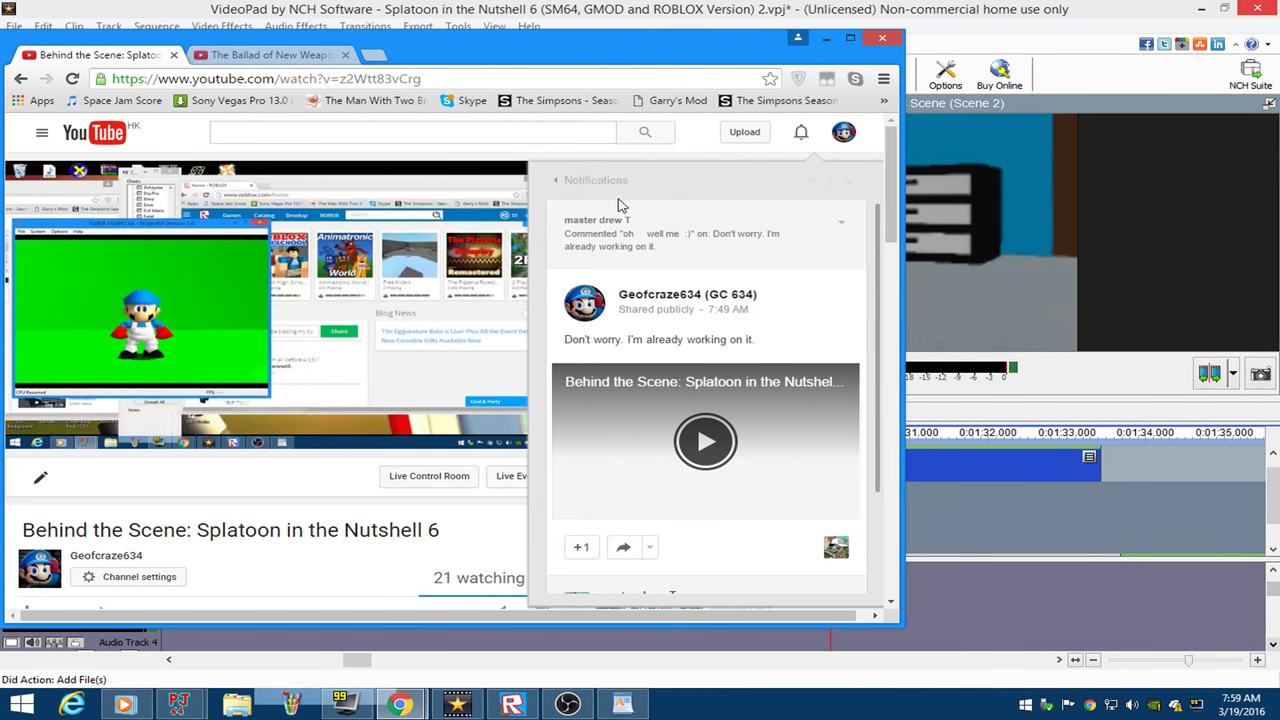
{"action": "left_click", "coordinate": [591, 189]}
{"action": "left_click", "coordinate": [801, 133]}
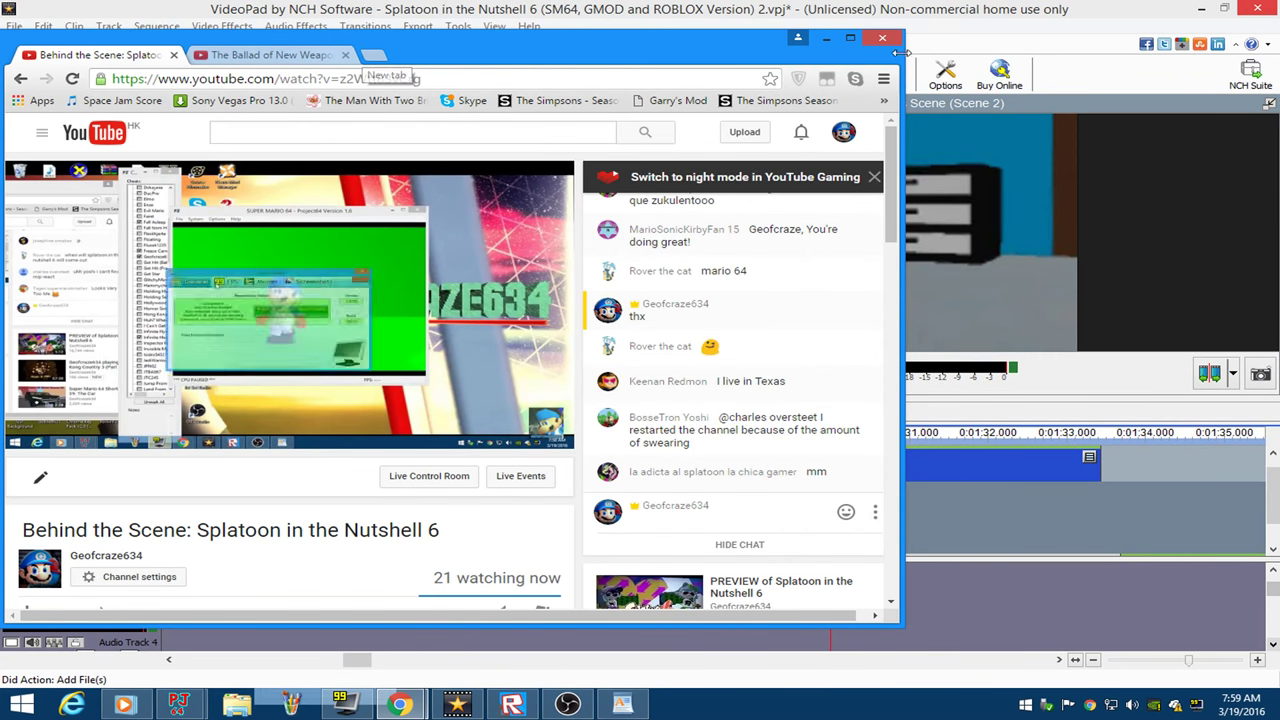
{"action": "left_click", "coordinate": [826, 40]}
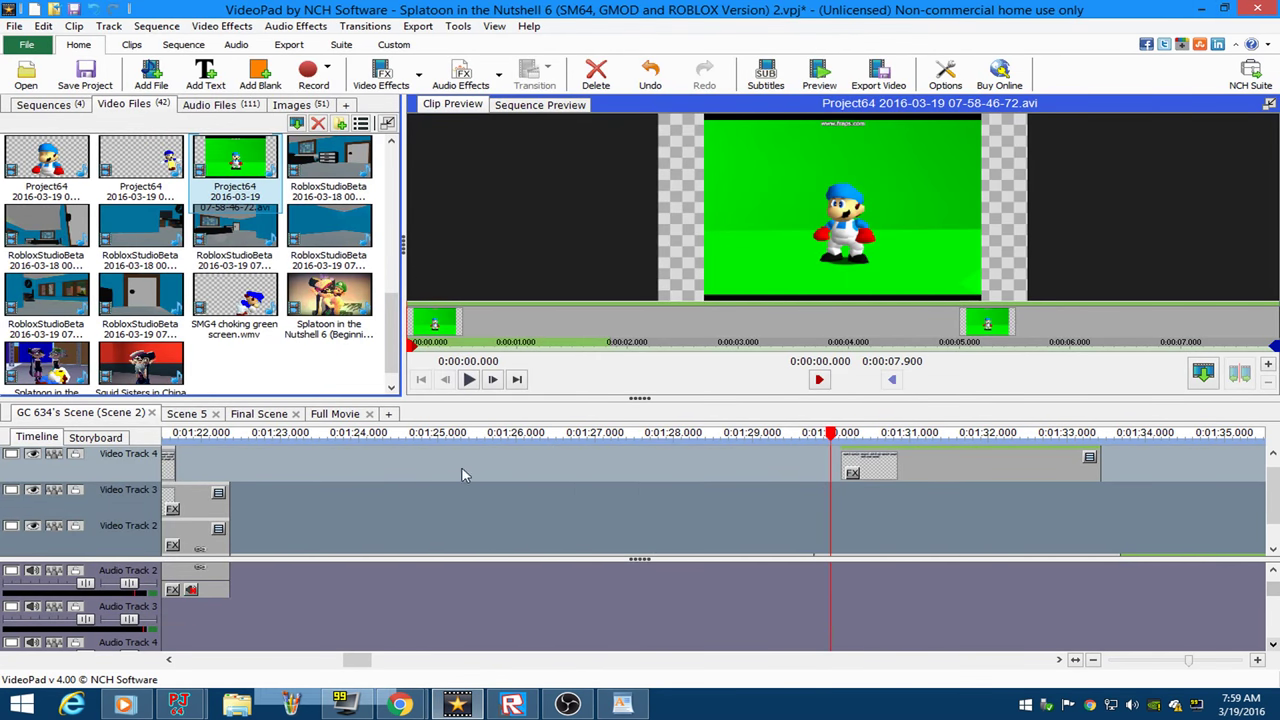
{"action": "scroll", "coordinate": [540, 455], "scroll_direction": "down", "scroll_amount": 2}
{"action": "left_click", "coordinate": [546, 345]}
{"action": "left_click_drag", "start_coordinate": [546, 347], "coordinate": [453, 345]}
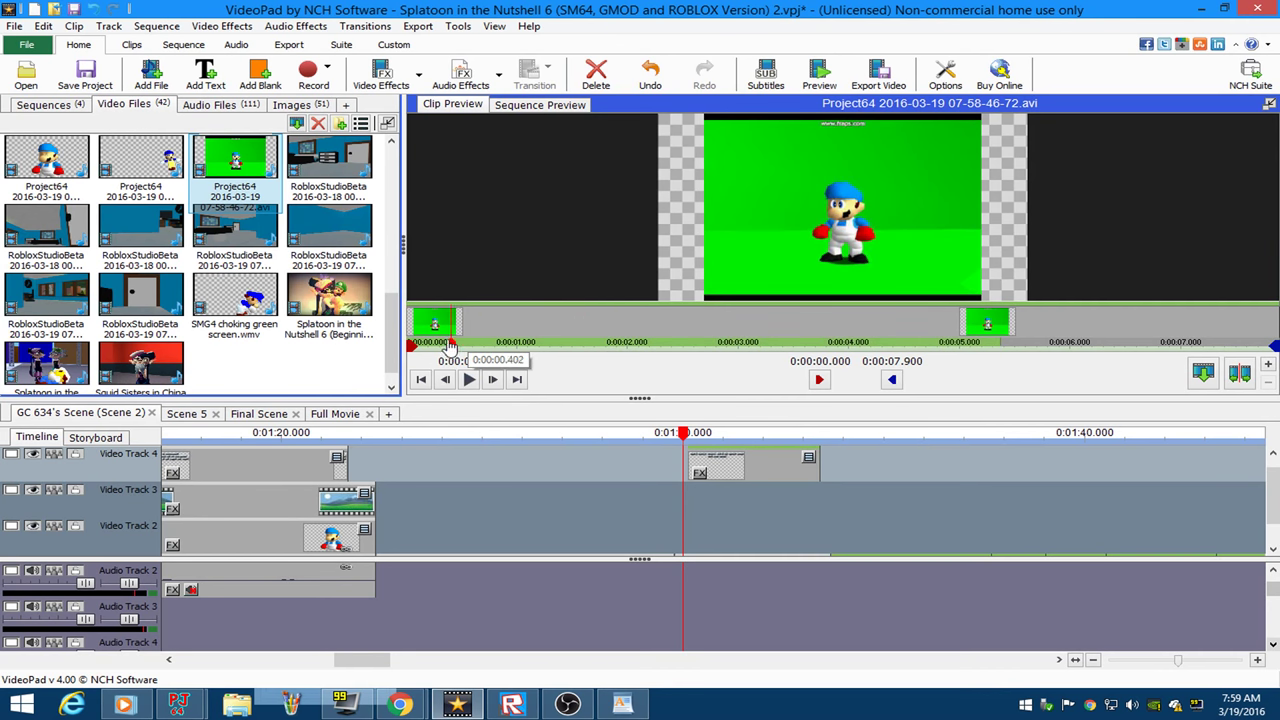
{"action": "right_click", "coordinate": [248, 172]}
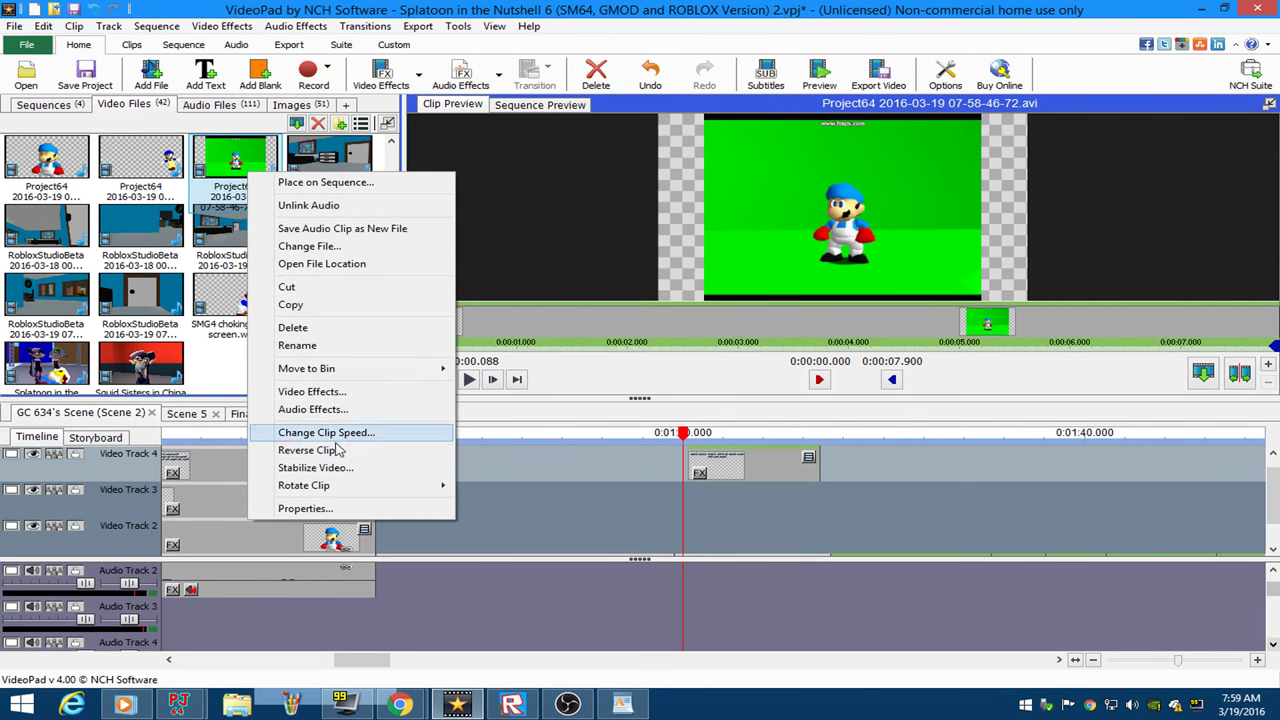
{"action": "left_click", "coordinate": [360, 393]}
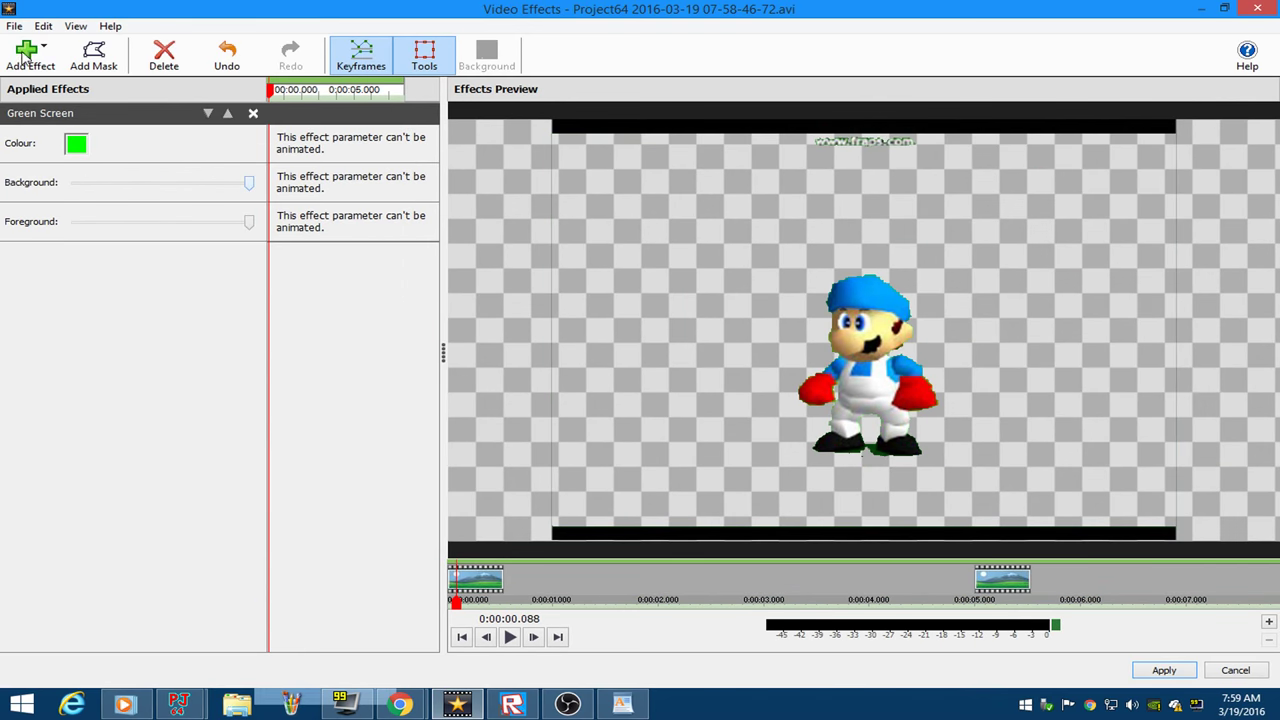
{"action": "left_click", "coordinate": [30, 52]}
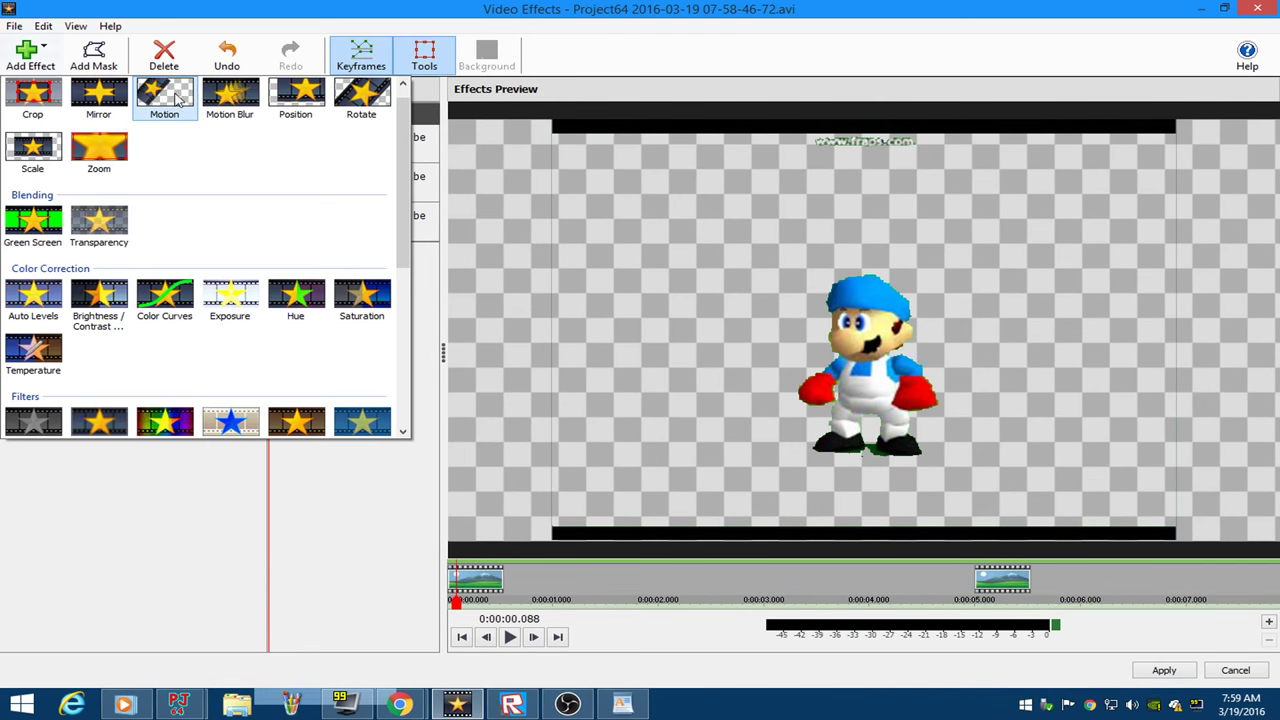
{"action": "left_click", "coordinate": [164, 98]}
{"action": "left_click_drag", "start_coordinate": [130, 264], "coordinate": [135, 264]}
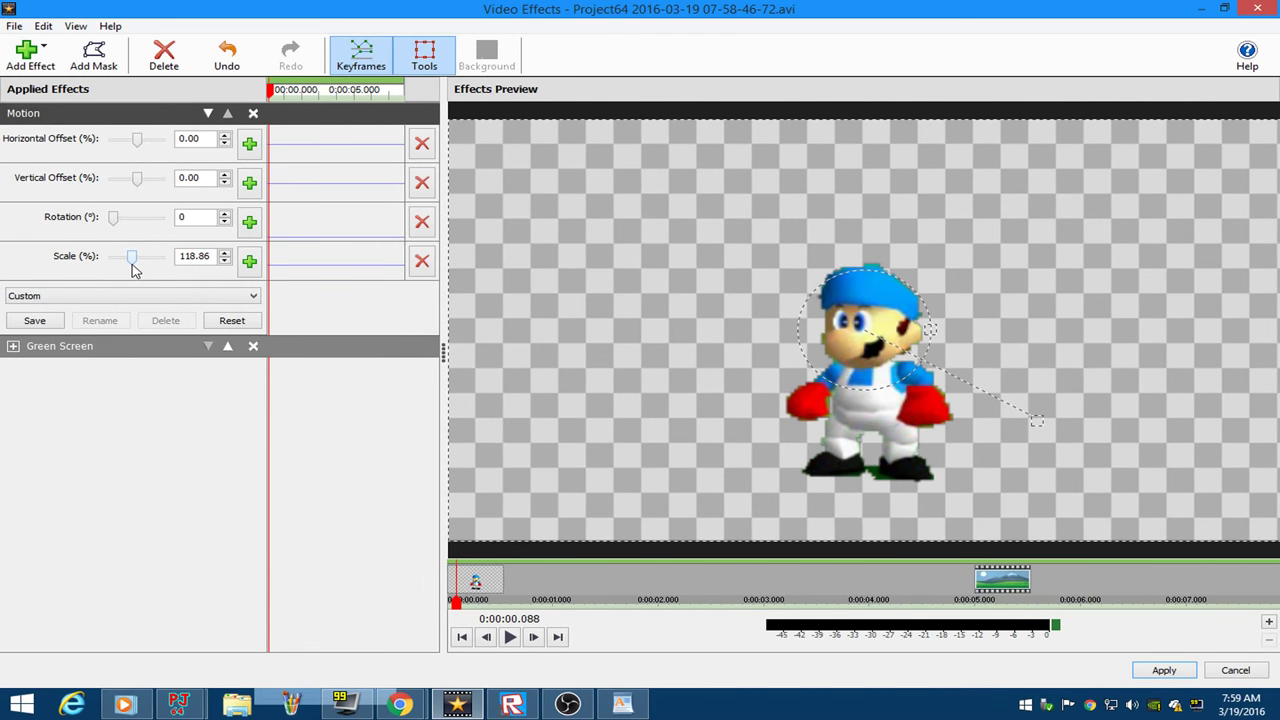
Add a second Motion effect with the default preset to the Project64 clip, and apply the effects.
{"action": "left_click", "coordinate": [48, 60]}
{"action": "left_click", "coordinate": [164, 98]}
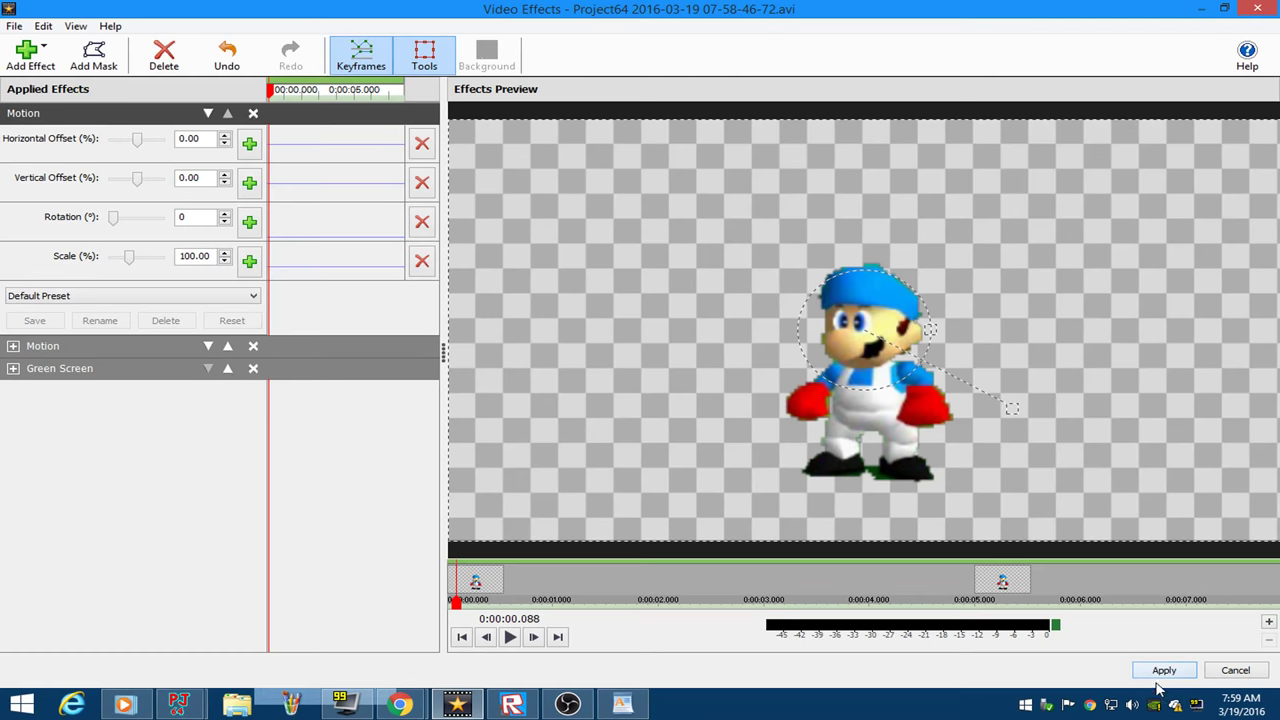
{"action": "left_click", "coordinate": [1160, 674]}
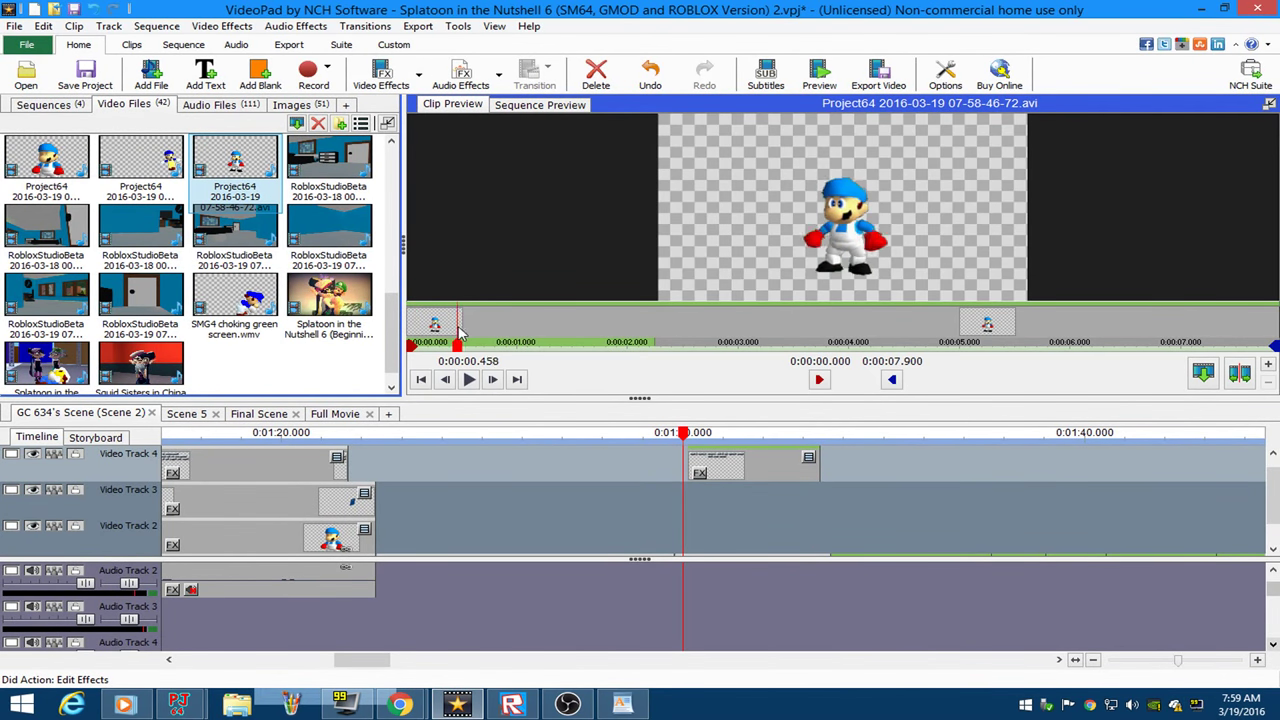
Place the keyed Project64 clip on Video Track 2 at about 0:01:30, and trim its end to the caption clip's end.
{"action": "left_click_drag", "start_coordinate": [459, 330], "coordinate": [452, 334]}
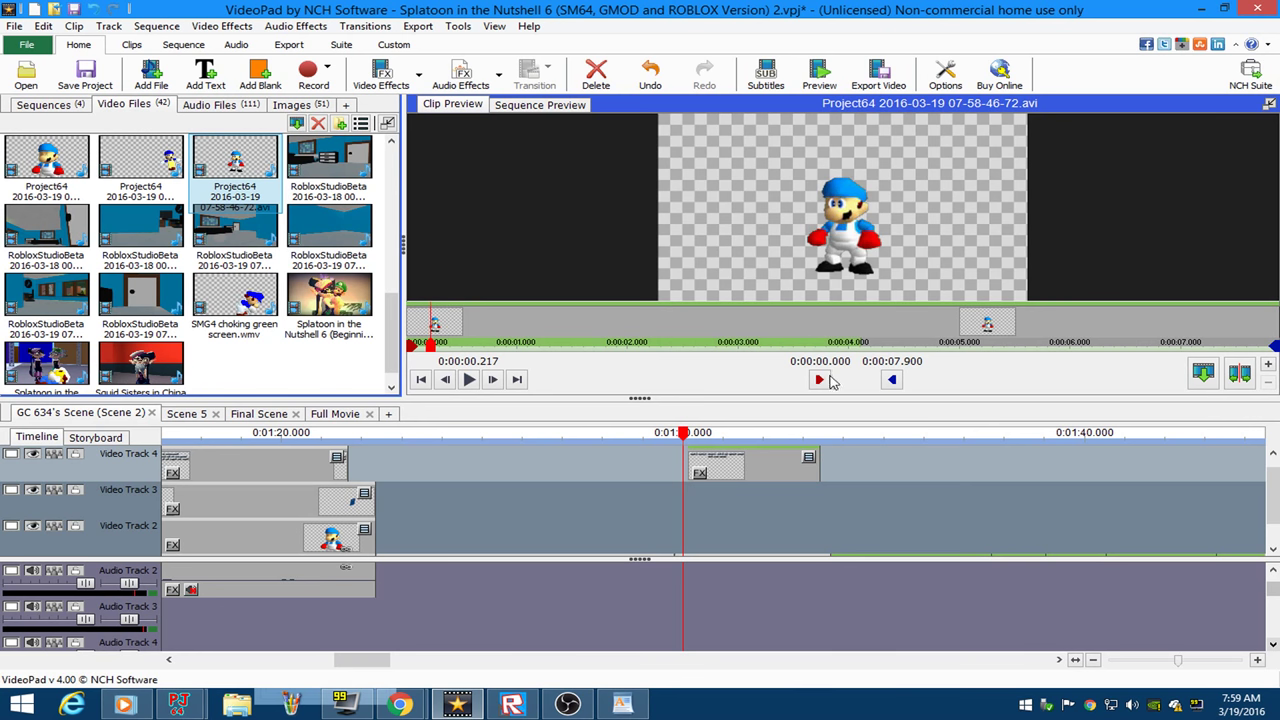
{"action": "left_click_drag", "start_coordinate": [214, 163], "coordinate": [683, 533]}
{"action": "left_click_drag", "start_coordinate": [985, 540], "coordinate": [825, 533]}
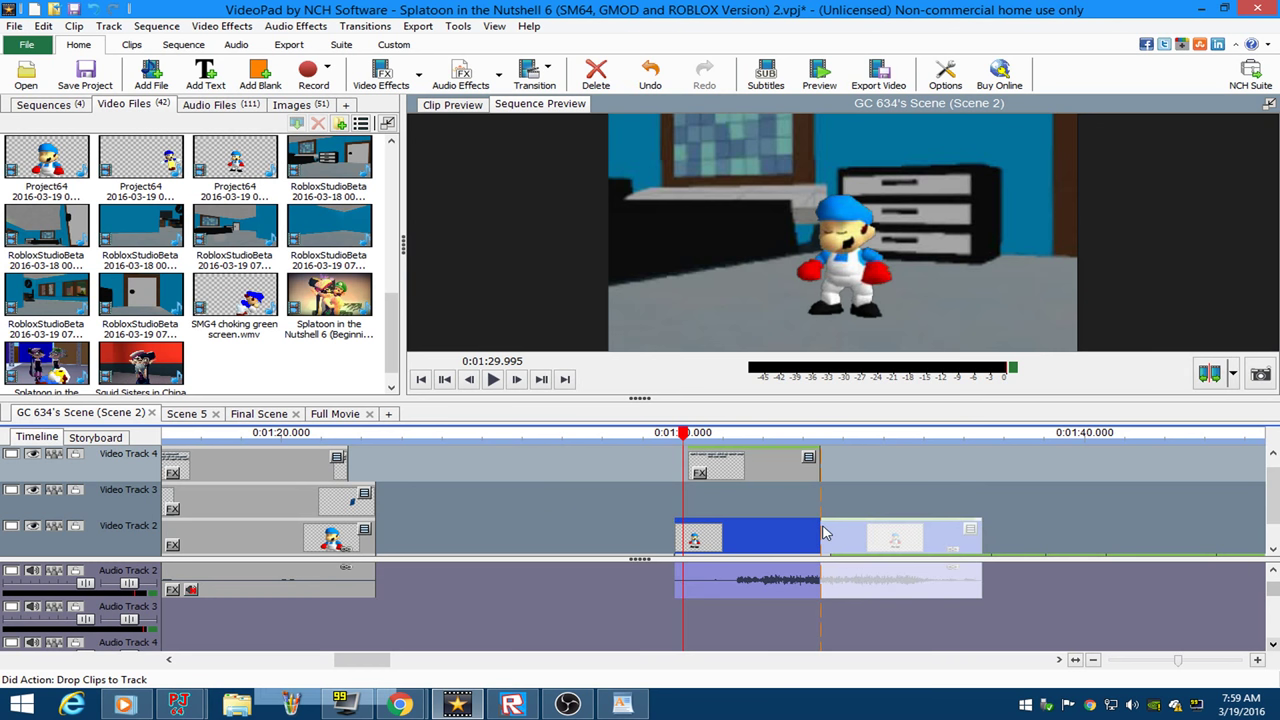
Mute the placed clip's audio, and extend its end to the end of the bedroom background clip on Video Track 1.
{"action": "left_click", "coordinate": [706, 590]}
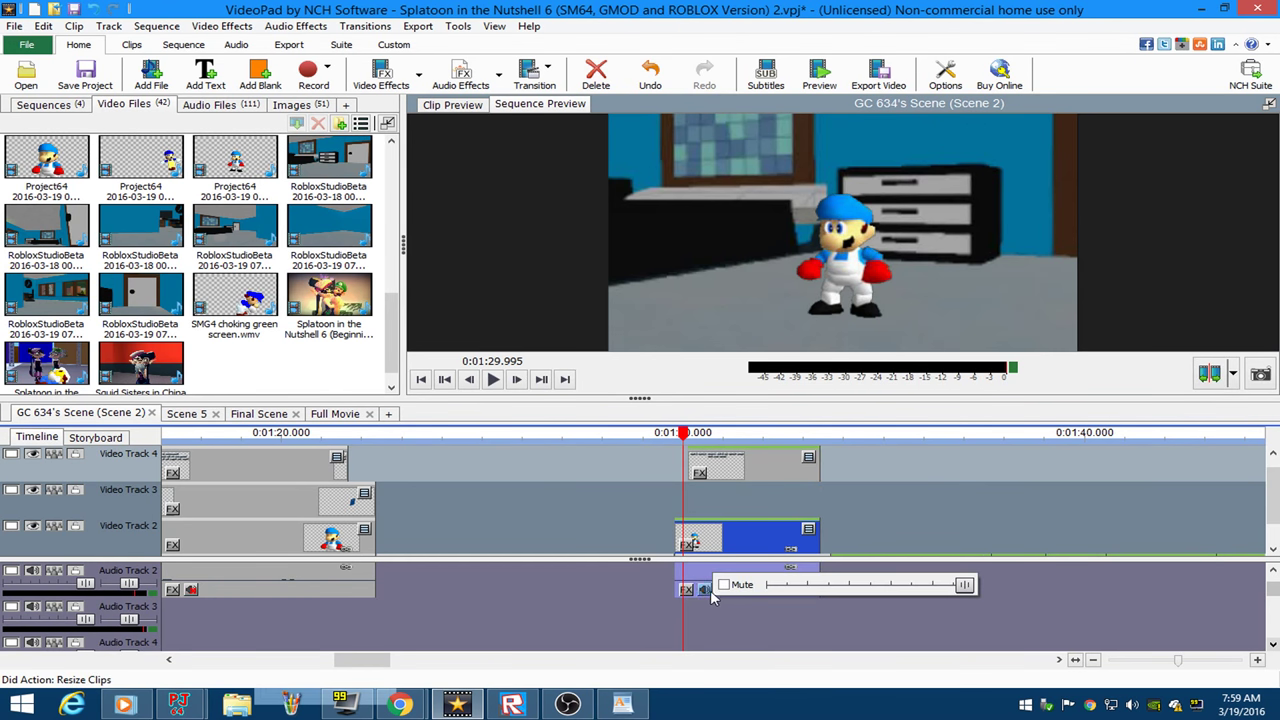
{"action": "left_click", "coordinate": [1272, 510]}
{"action": "scroll", "coordinate": [830, 516], "scroll_direction": "up", "scroll_amount": 2}
{"action": "left_click_drag", "start_coordinate": [815, 516], "coordinate": [830, 517]}
Preview the shot, and scale the character clip to 198.12% in its second Motion effect.
{"action": "left_click", "coordinate": [565, 450]}
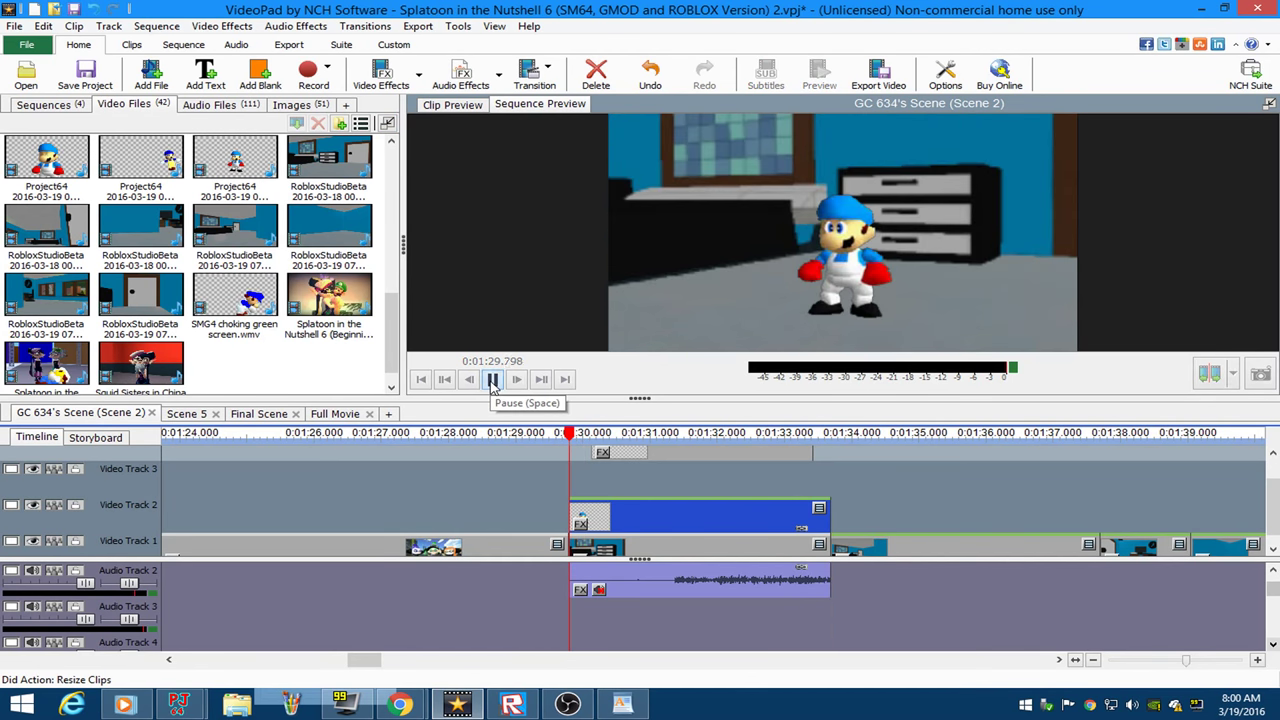
{"action": "left_click", "coordinate": [493, 379]}
{"action": "right_click", "coordinate": [686, 518]}
{"action": "left_click", "coordinate": [730, 449]}
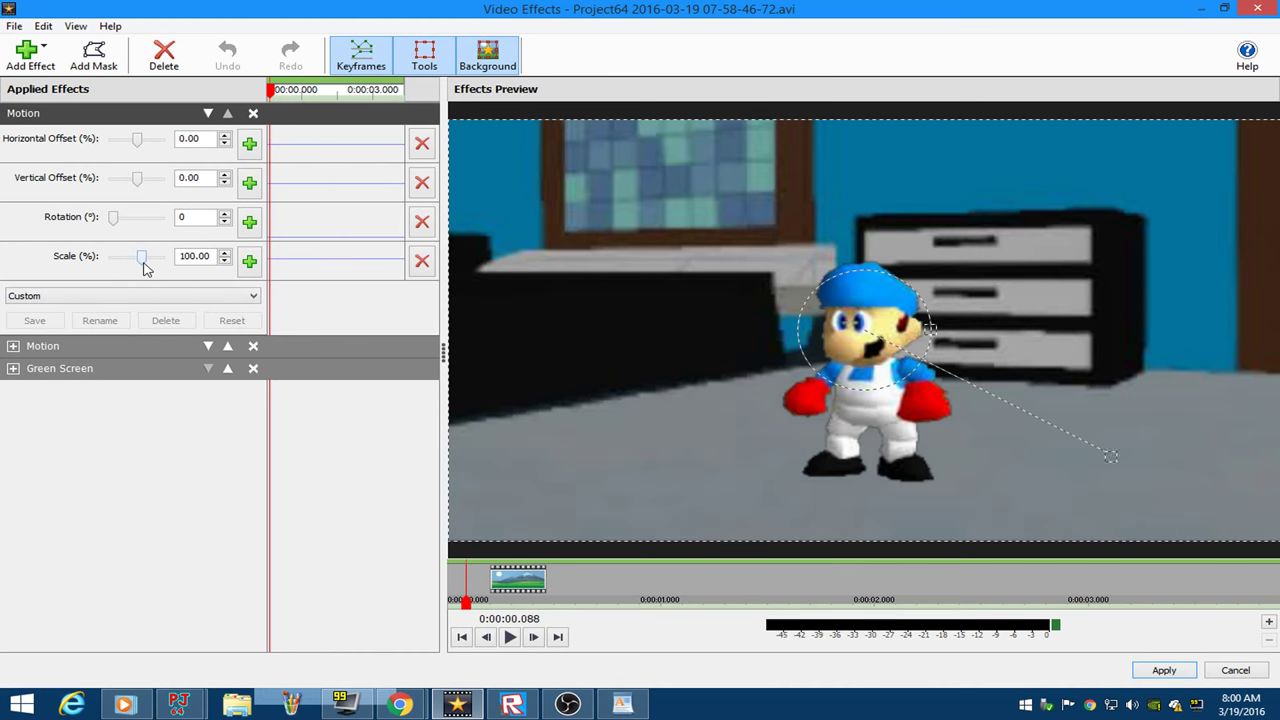
{"action": "left_click_drag", "start_coordinate": [143, 265], "coordinate": [145, 266]}
{"action": "left_click_drag", "start_coordinate": [270, 97], "coordinate": [243, 106]}
{"action": "left_click_drag", "start_coordinate": [1030, 505], "coordinate": [938, 462]}
{"action": "left_click", "coordinate": [1174, 667]}
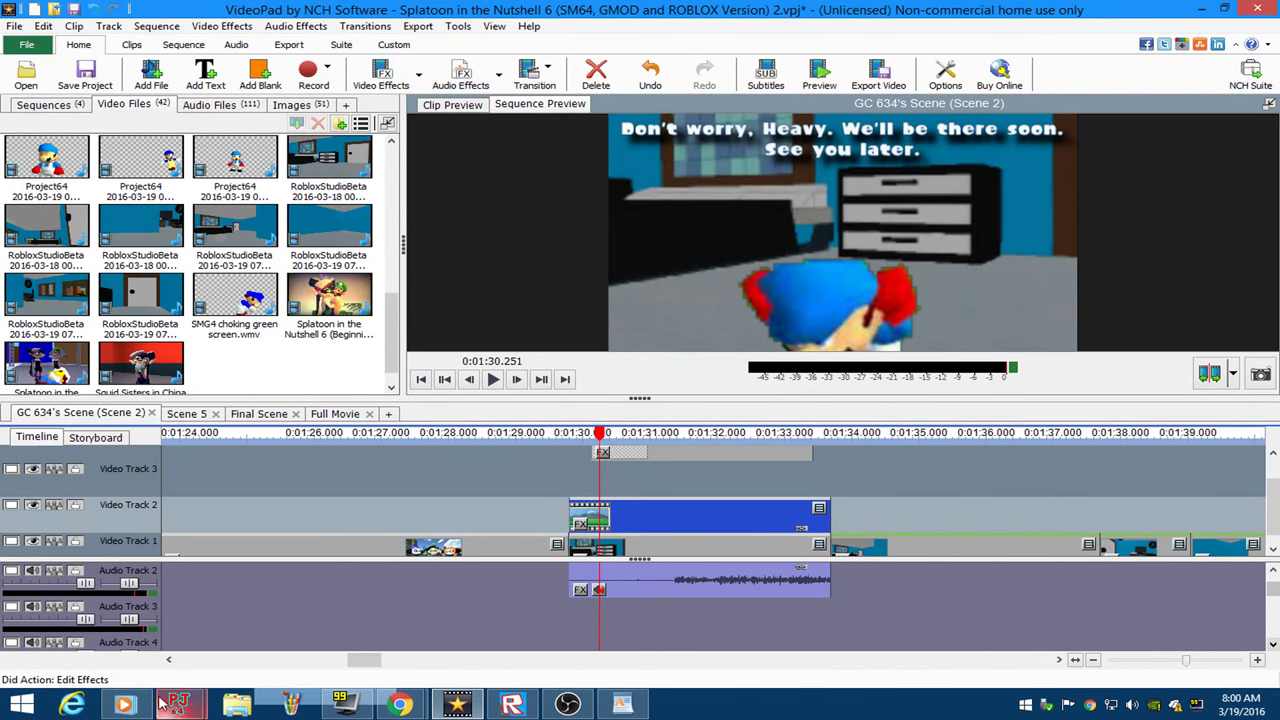
Switch to Windows Media Player, play "DWA Logo Chinese Inspired", and minimize the player.
{"action": "left_click", "coordinate": [124, 705]}
{"action": "right_click", "coordinate": [453, 332]}
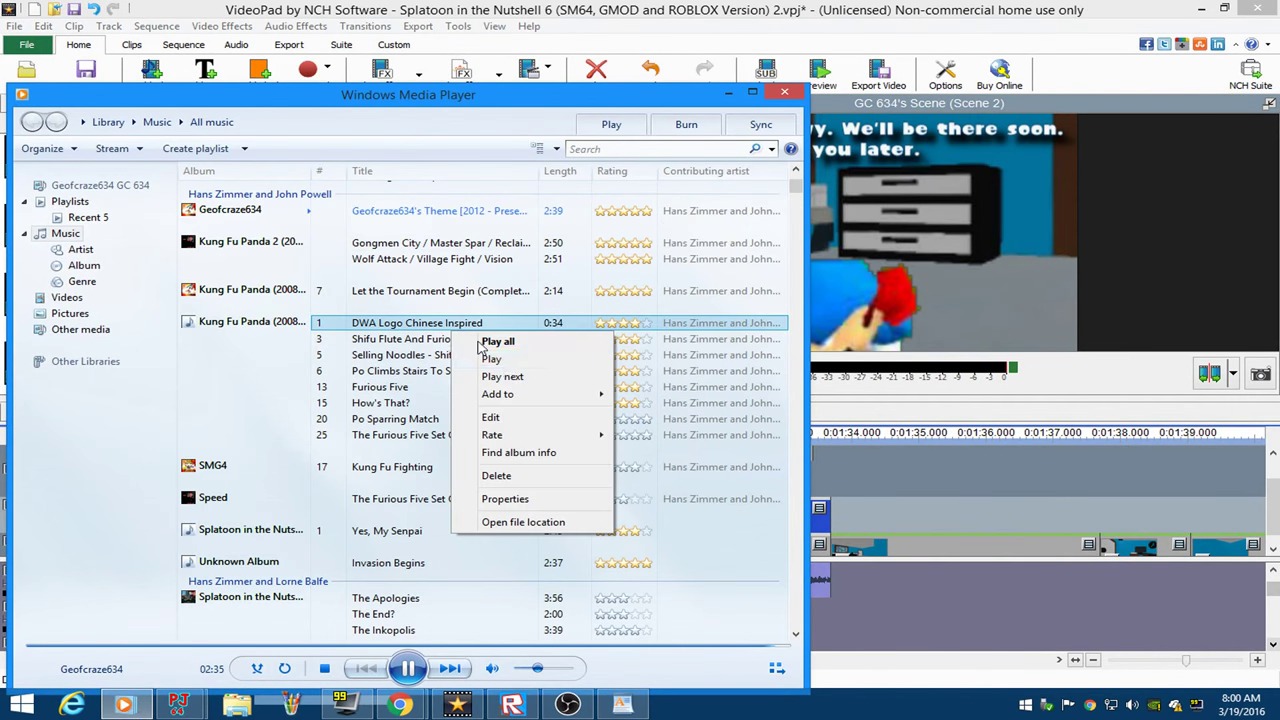
{"action": "left_click", "coordinate": [492, 359]}
{"action": "left_click", "coordinate": [728, 92]}
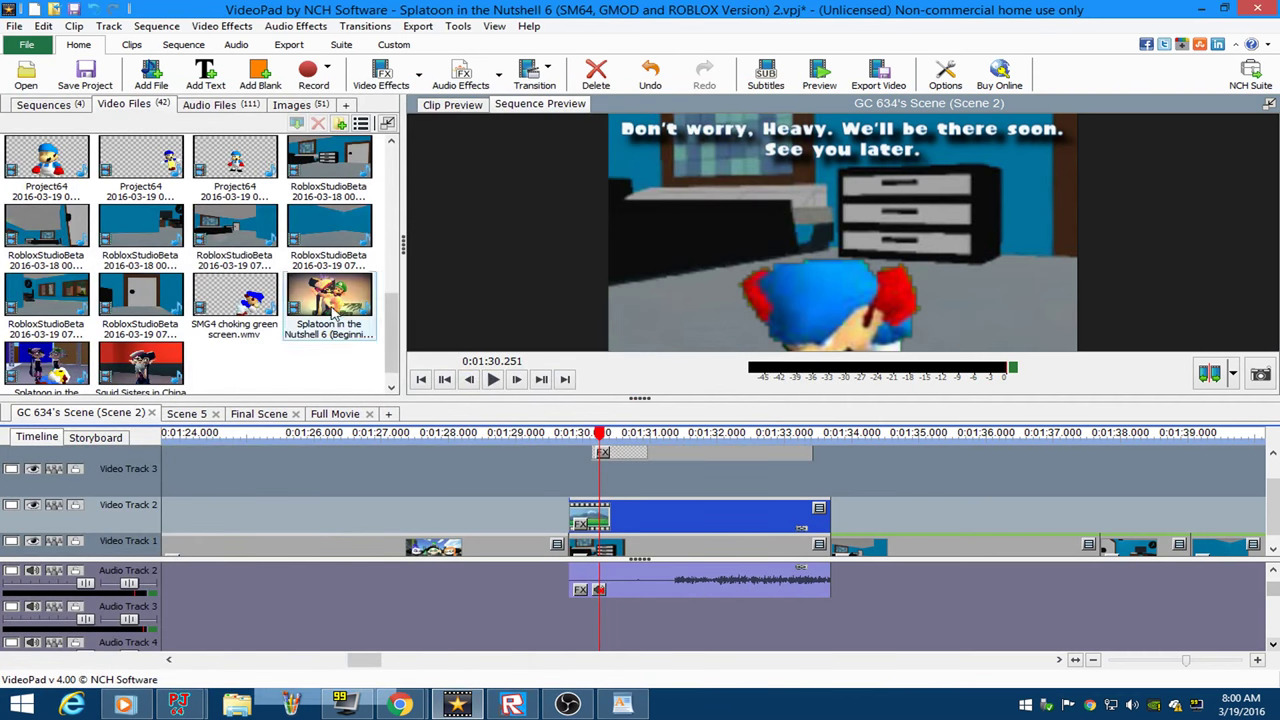
Look through the project's video files and images, and play the scene from about 0:01:30.
{"action": "left_click_drag", "start_coordinate": [395, 337], "coordinate": [398, 283]}
{"action": "left_click_drag", "start_coordinate": [395, 227], "coordinate": [390, 165]}
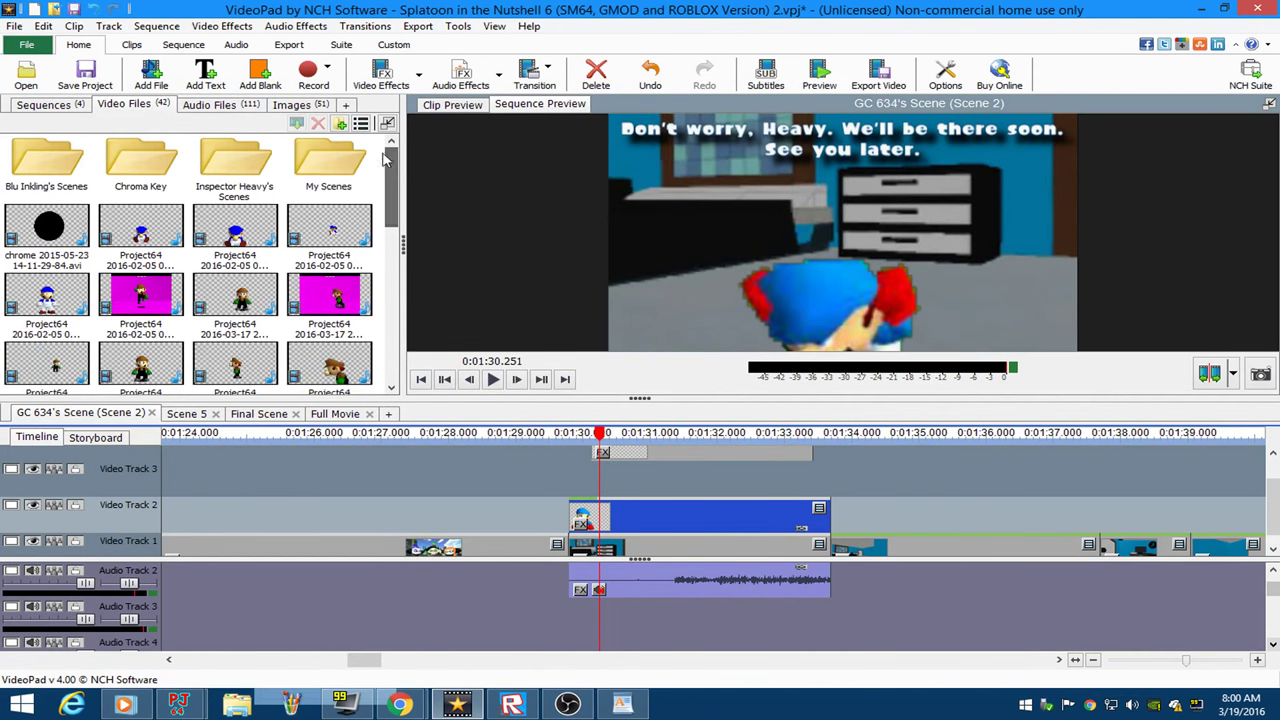
{"action": "left_click", "coordinate": [289, 106]}
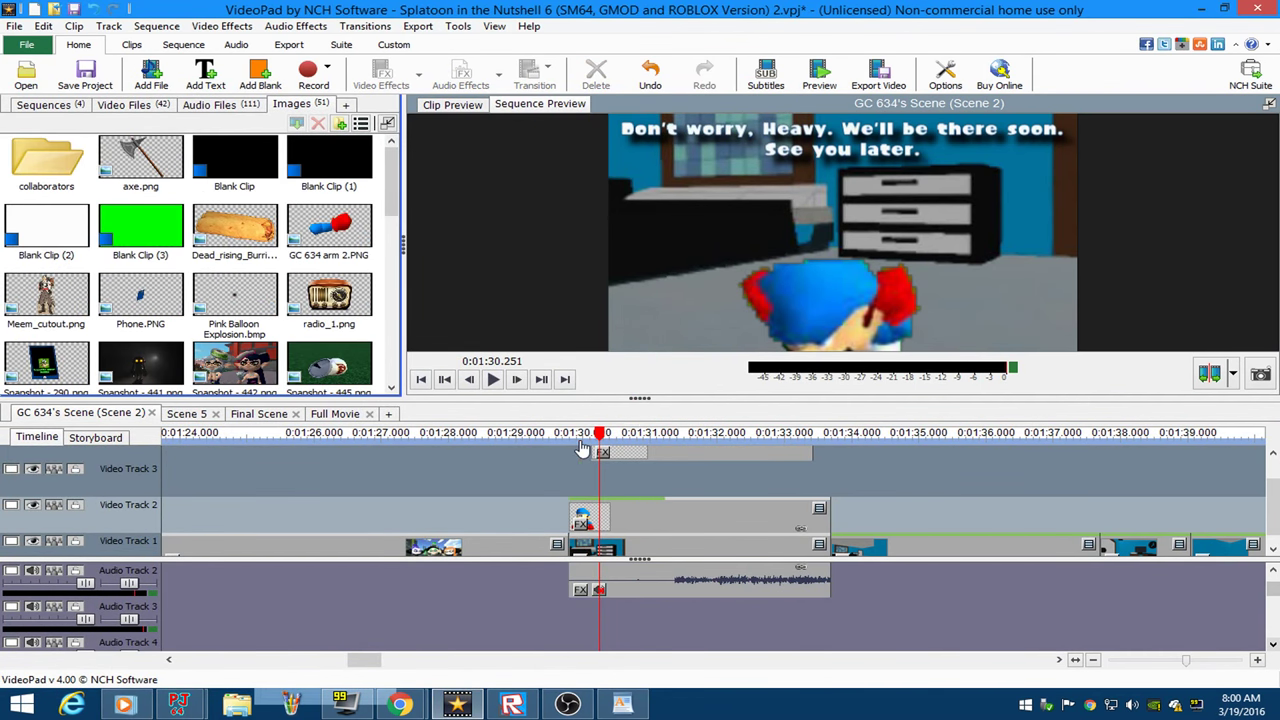
{"action": "left_click", "coordinate": [582, 447]}
{"action": "left_click", "coordinate": [493, 379]}
{"action": "left_click", "coordinate": [493, 379]}
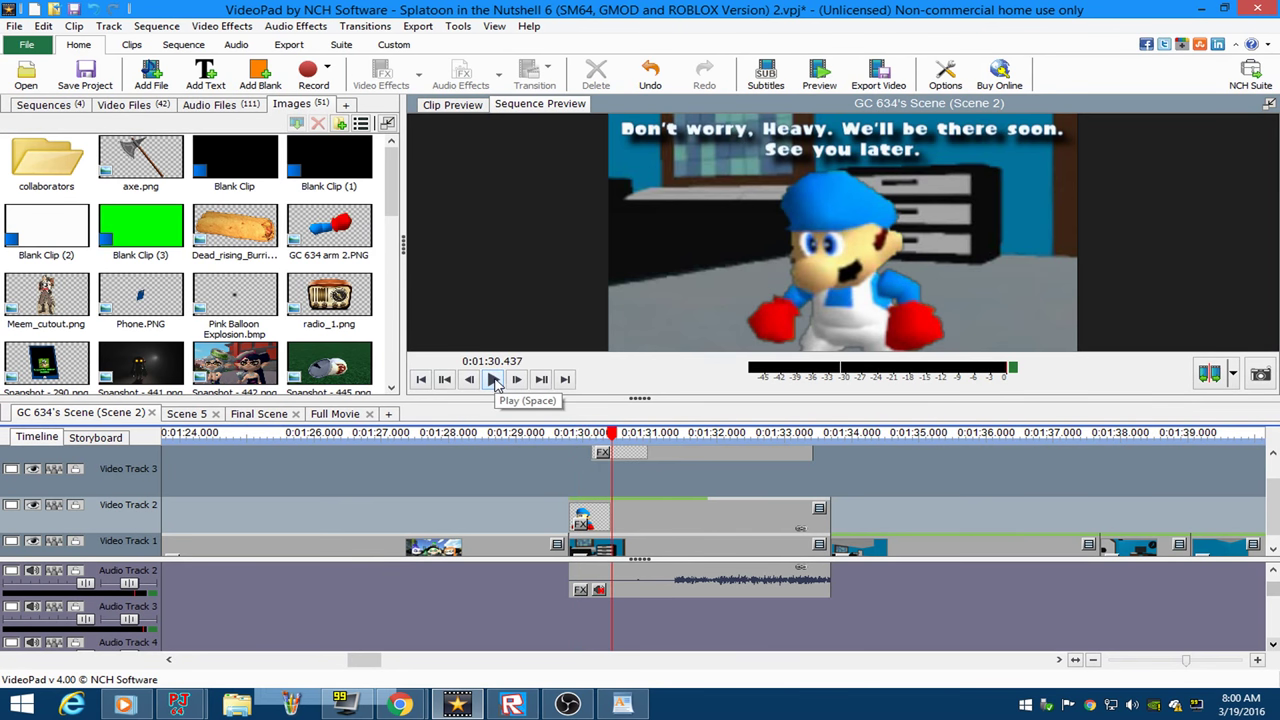
Align the start and end of the Video Track 2 character clip with the background clip below, and play it back.
{"action": "scroll", "coordinate": [620, 520], "scroll_direction": "up", "scroll_amount": 3}
{"action": "left_click", "coordinate": [624, 523]}
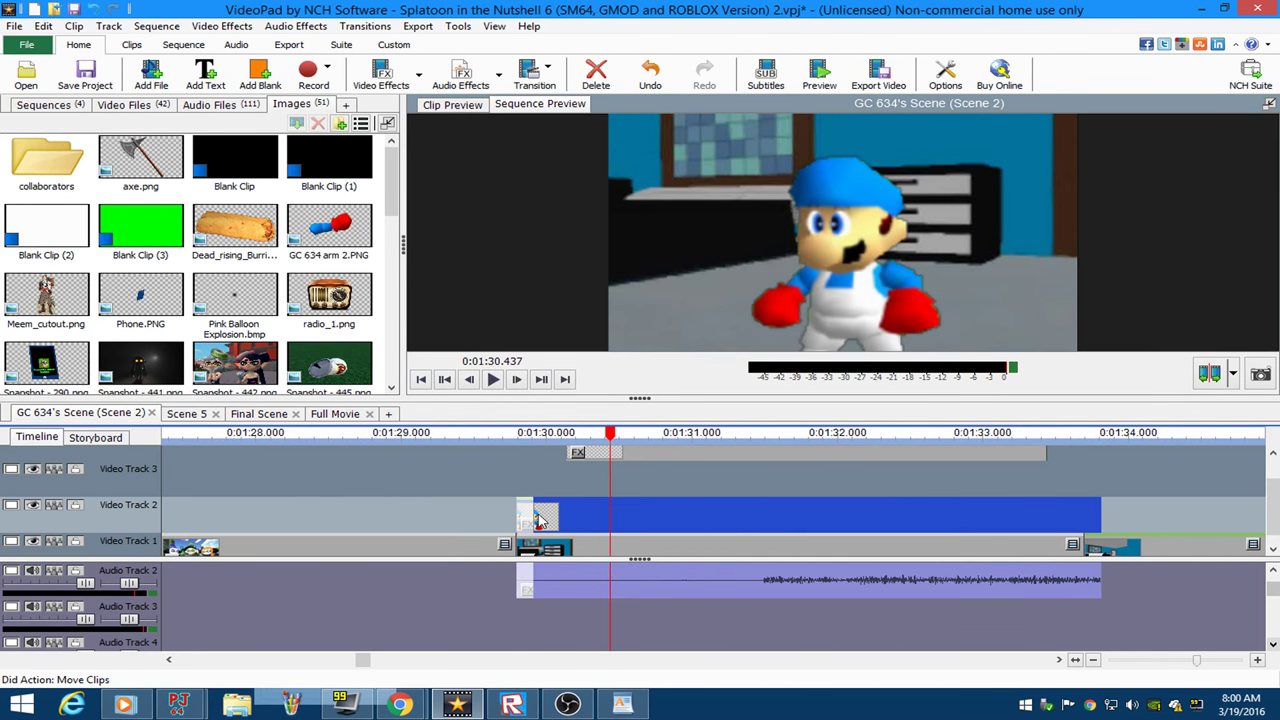
{"action": "left_click_drag", "start_coordinate": [537, 514], "coordinate": [517, 515]}
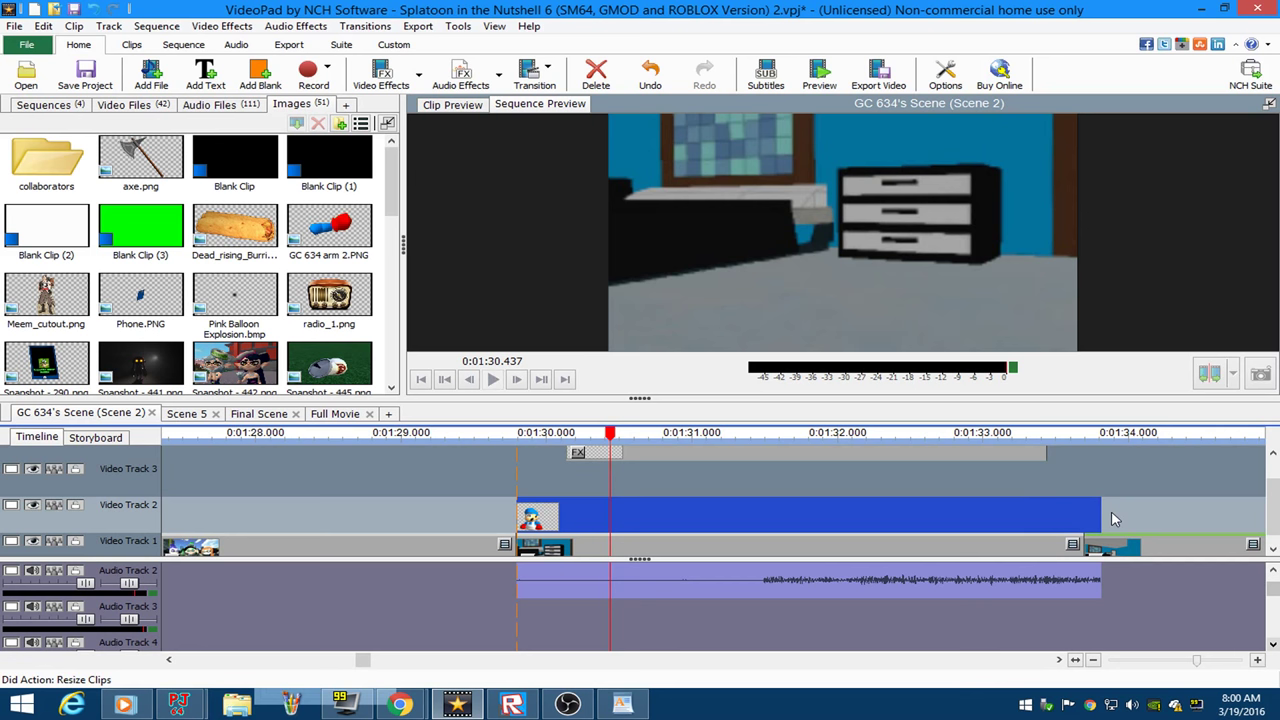
{"action": "left_click_drag", "start_coordinate": [1102, 518], "coordinate": [1085, 517]}
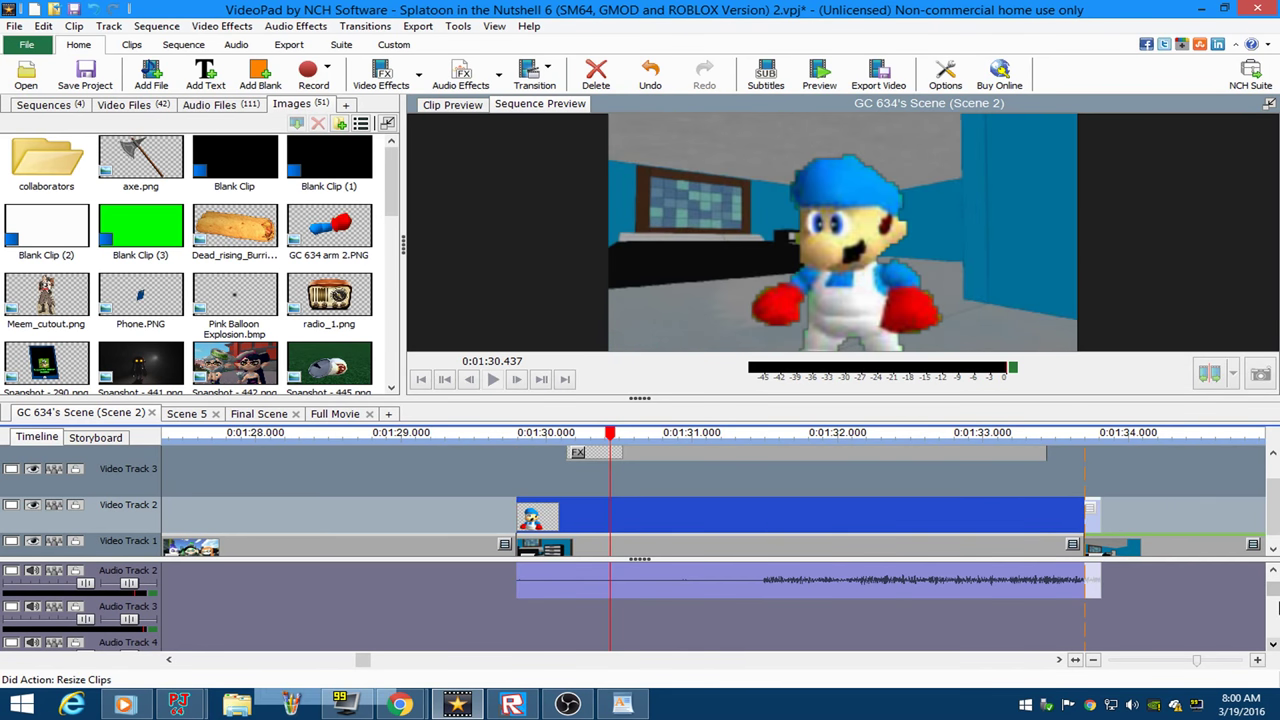
{"action": "scroll", "coordinate": [700, 600], "scroll_direction": "up", "scroll_amount": 1}
{"action": "left_click", "coordinate": [541, 452]}
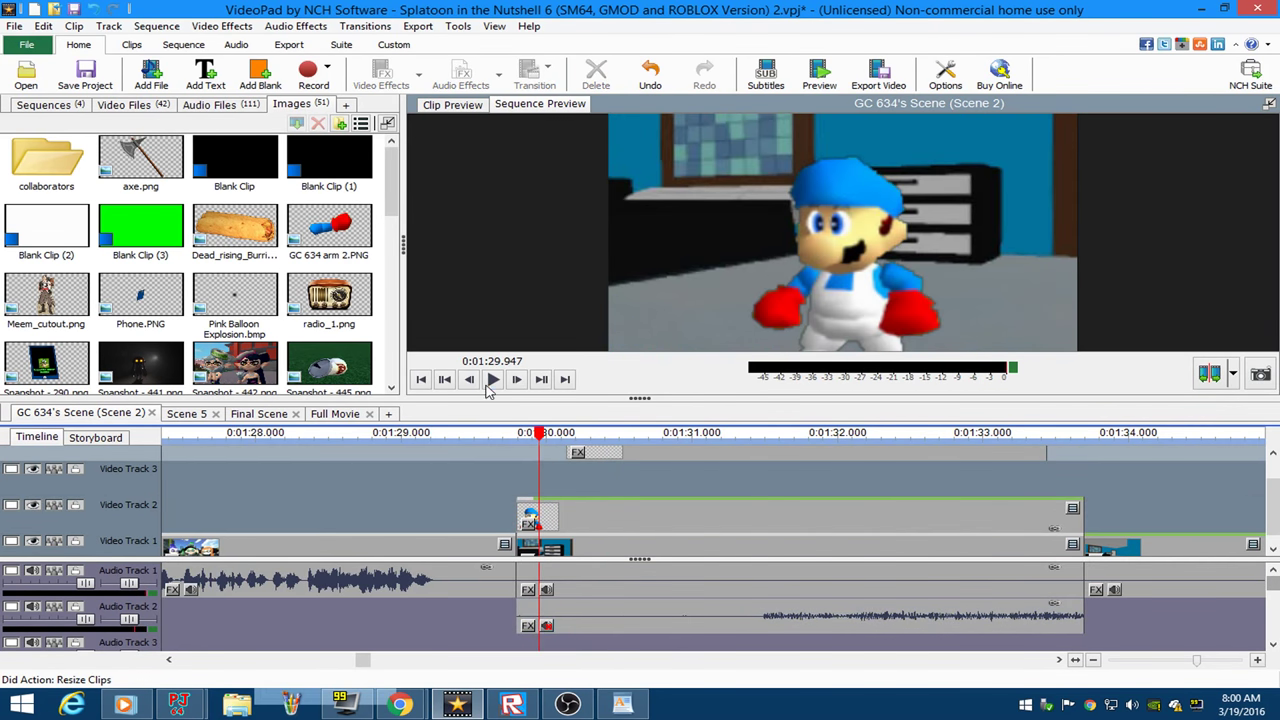
{"action": "left_click", "coordinate": [489, 386]}
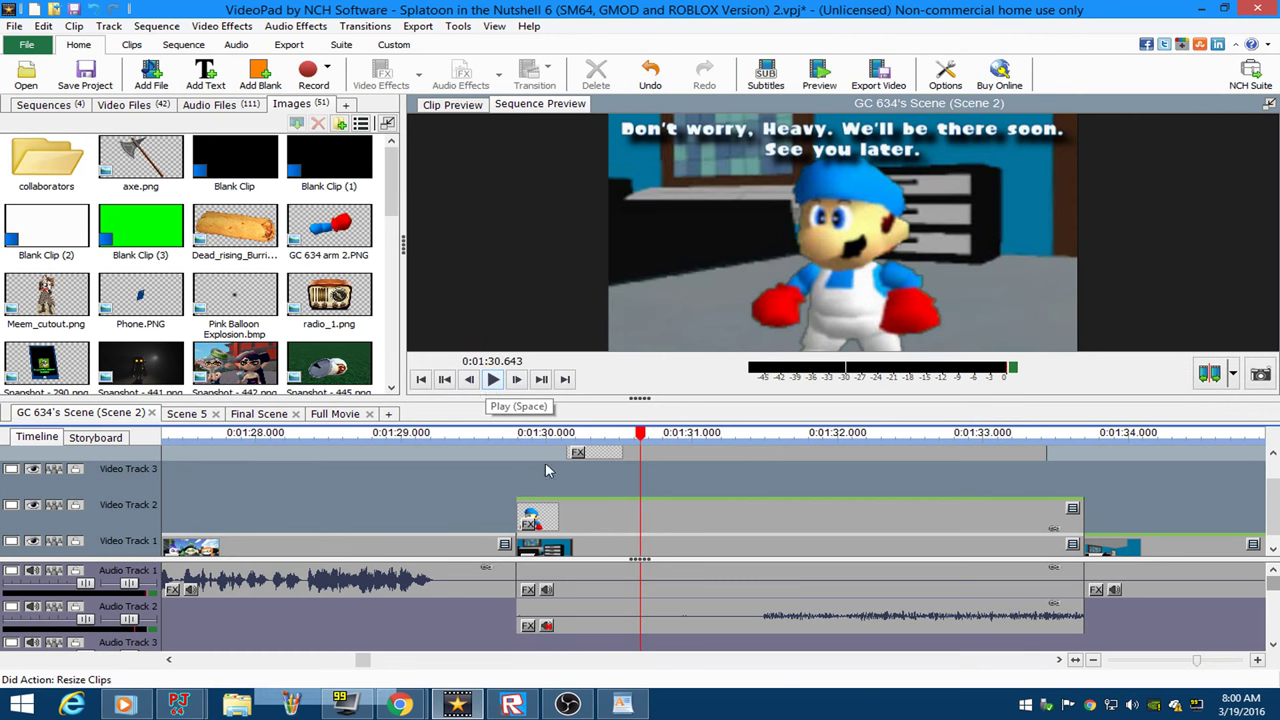
Try shifting the character horizontally in its Motion effect, return the horizontal offset to 0, and apply.
{"action": "right_click", "coordinate": [585, 512]}
{"action": "left_click", "coordinate": [620, 433]}
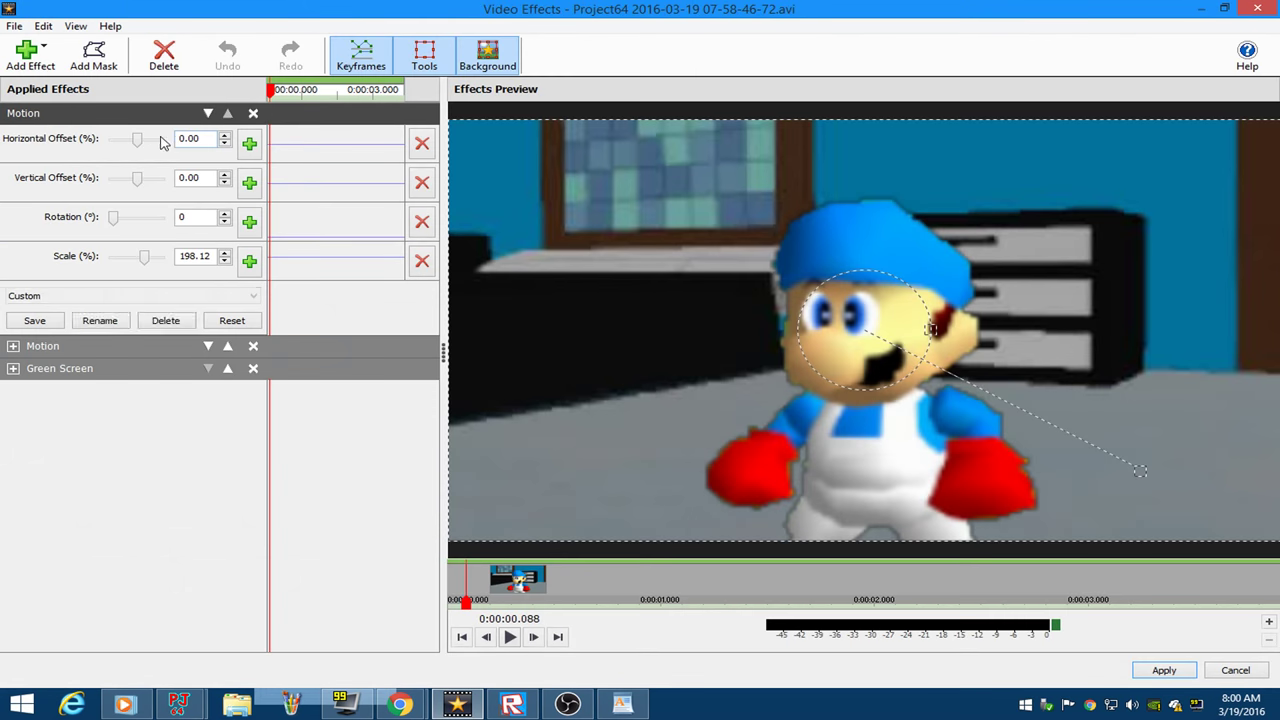
{"action": "left_click_drag", "start_coordinate": [140, 148], "coordinate": [137, 148]}
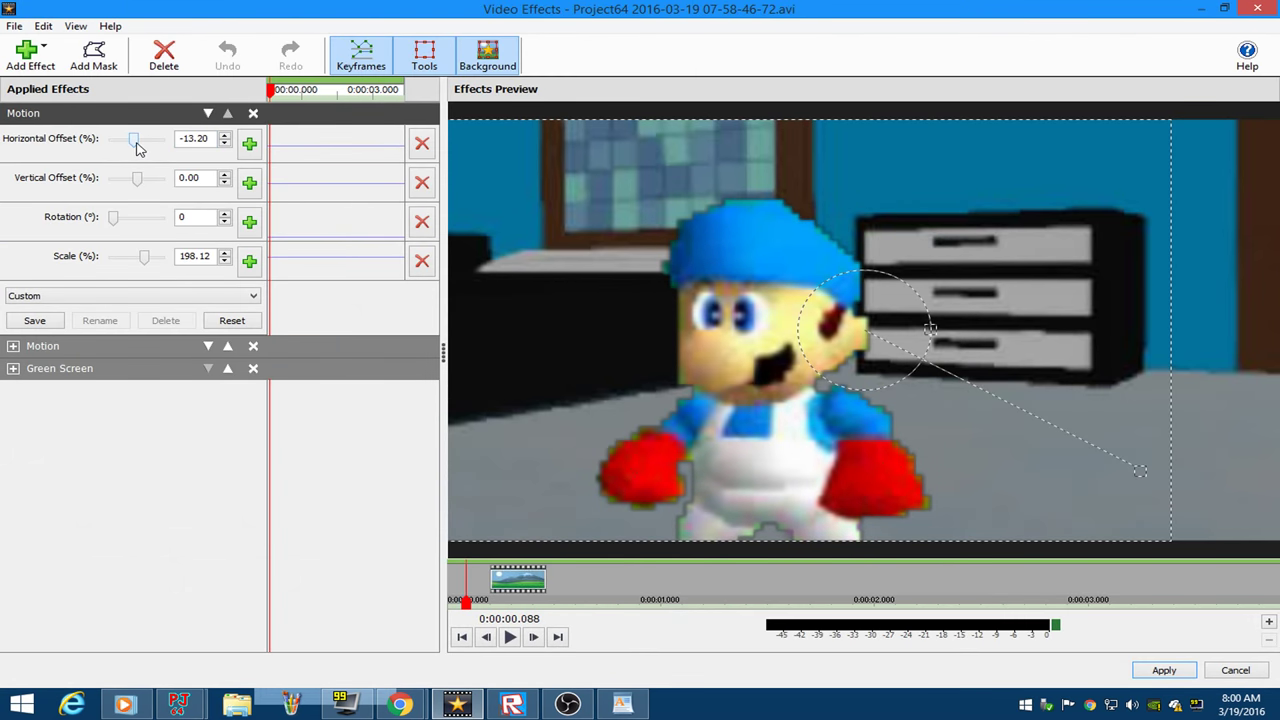
{"action": "left_click_drag", "start_coordinate": [140, 148], "coordinate": [142, 148]}
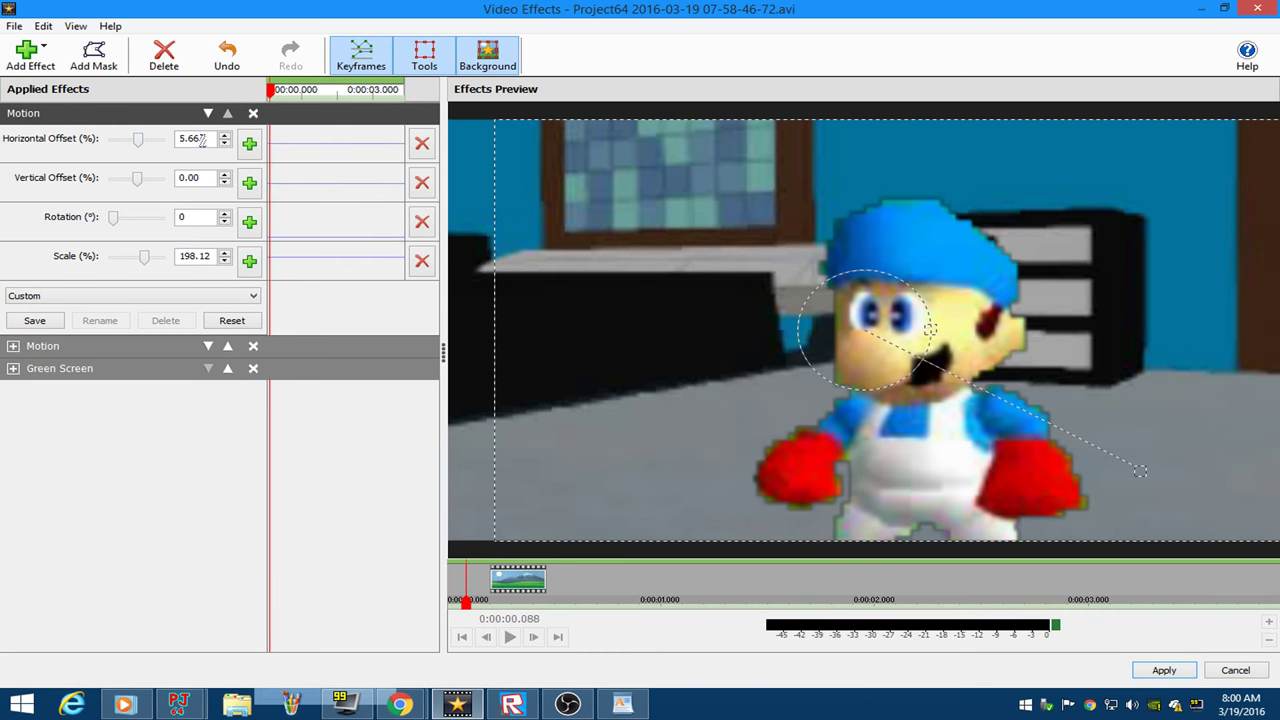
{"action": "type", "text": "0"}
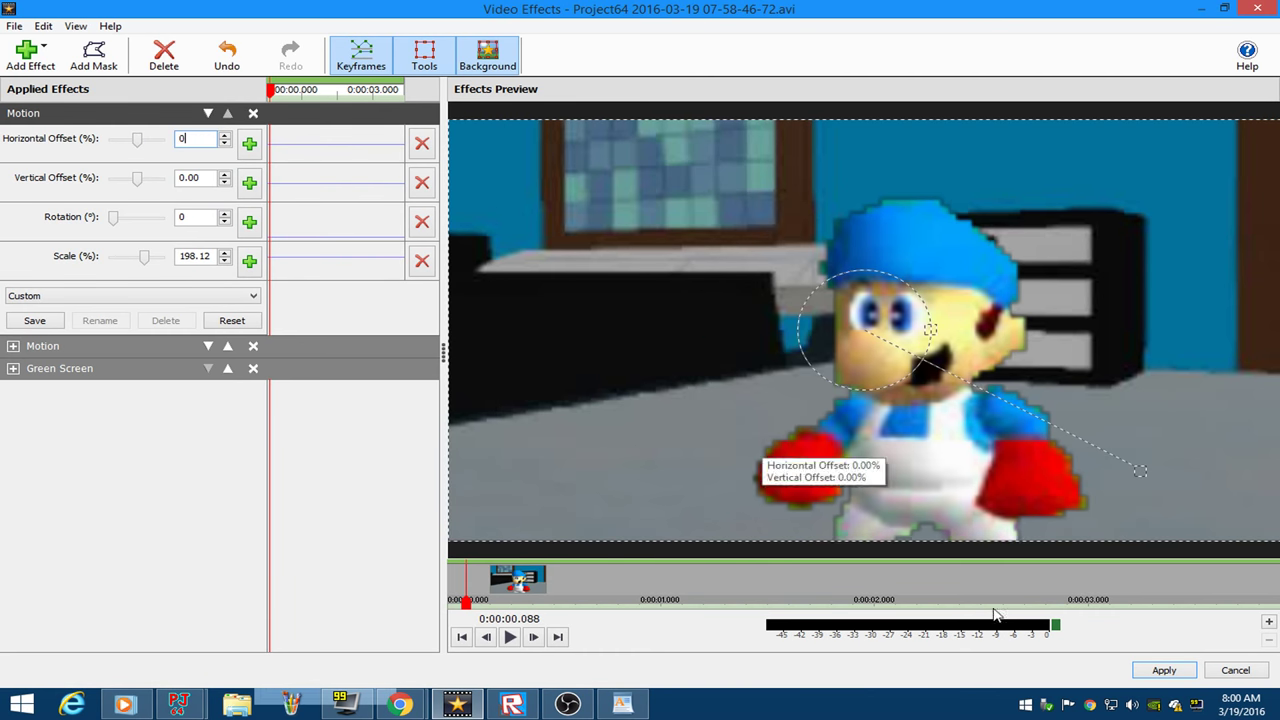
{"action": "left_click", "coordinate": [1165, 668]}
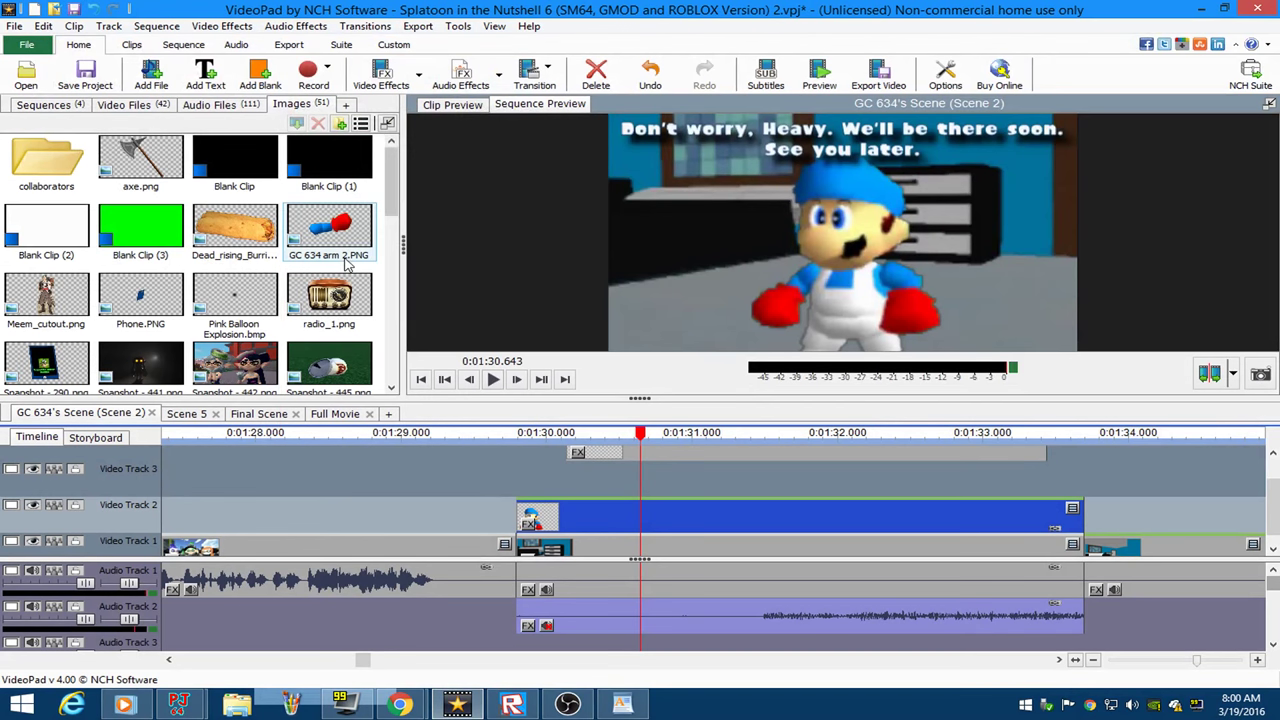
Place Phone.PNG on Video Track 3 above the character clip, and stretch it to the background clip's end.
{"action": "left_click_drag", "start_coordinate": [390, 208], "coordinate": [420, 235]}
{"action": "left_click", "coordinate": [300, 210]}
{"action": "left_click", "coordinate": [362, 268]}
{"action": "left_click", "coordinate": [88, 285]}
{"action": "left_click_drag", "start_coordinate": [128, 228], "coordinate": [1083, 490]}
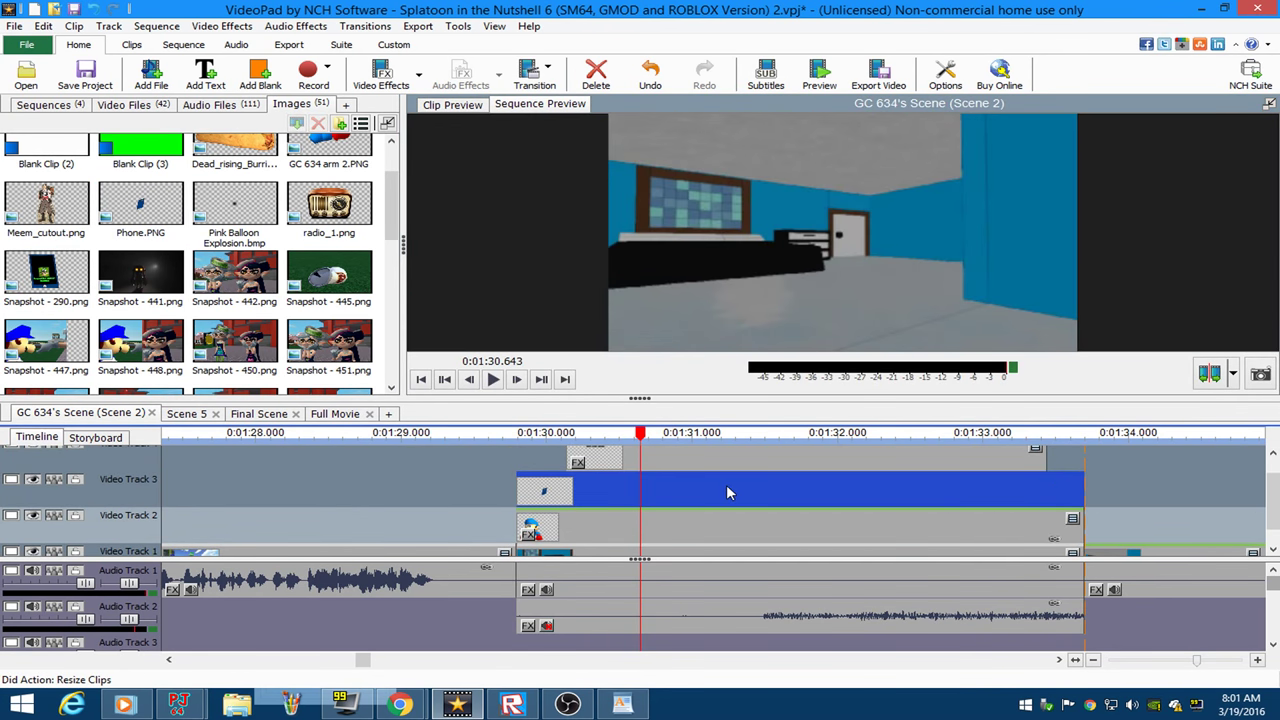
In the phone's Motion effect, set offsets of 11.54% horizontal and 5.50% vertical, and add a second keyframe at 3.98% vertical.
{"action": "right_click", "coordinate": [728, 492]}
{"action": "left_click", "coordinate": [791, 390]}
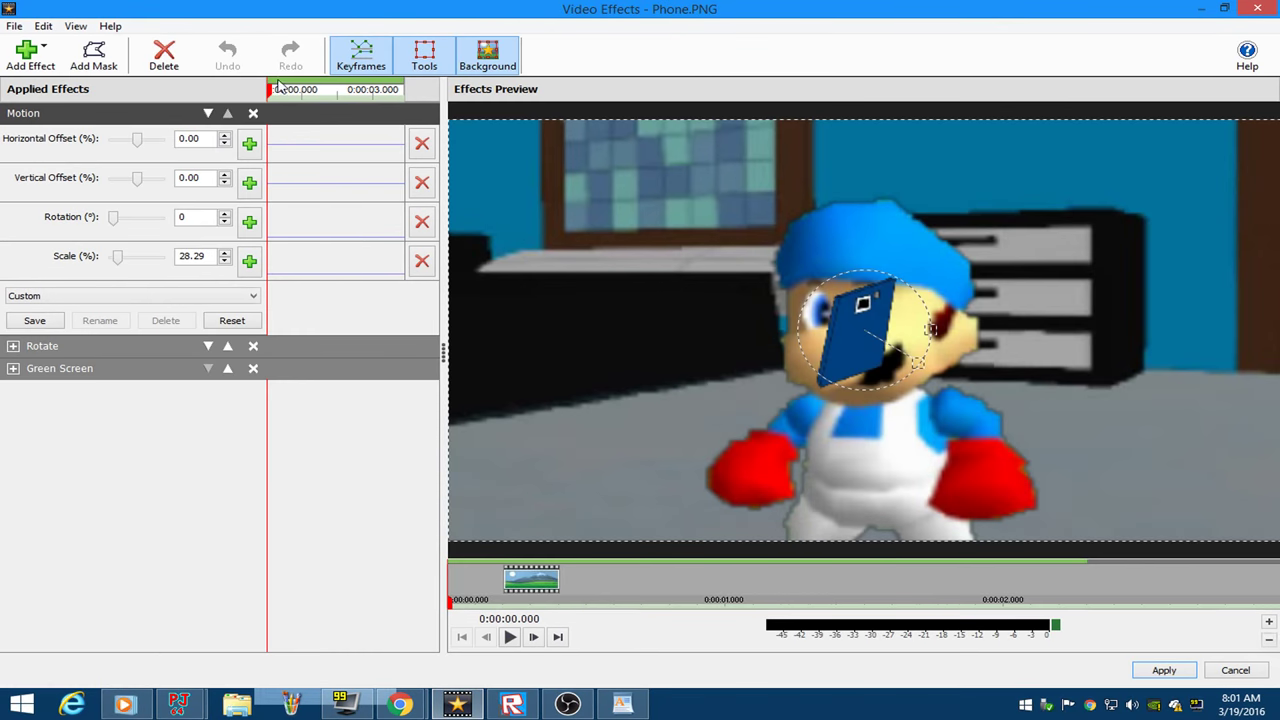
{"action": "left_click_drag", "start_coordinate": [718, 427], "coordinate": [812, 458]}
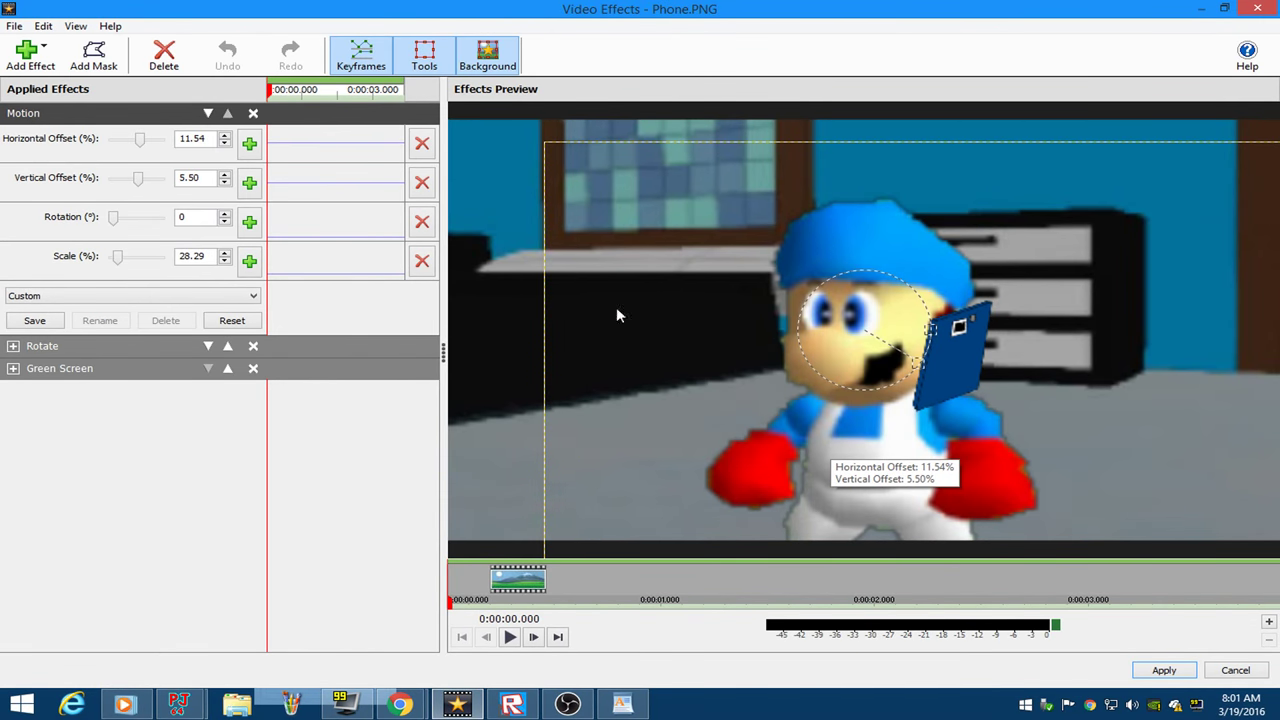
{"action": "left_click", "coordinate": [272, 91]}
{"action": "mouse_move", "coordinate": [275, 100]}
{"action": "left_mouse_down"}
{"action": "mouse_move", "coordinate": [258, 100]}
{"action": "mouse_move", "coordinate": [278, 96]}
{"action": "left_mouse_up"}
{"action": "left_click_drag", "start_coordinate": [883, 479], "coordinate": [883, 476]}
{"action": "left_click", "coordinate": [283, 97]}
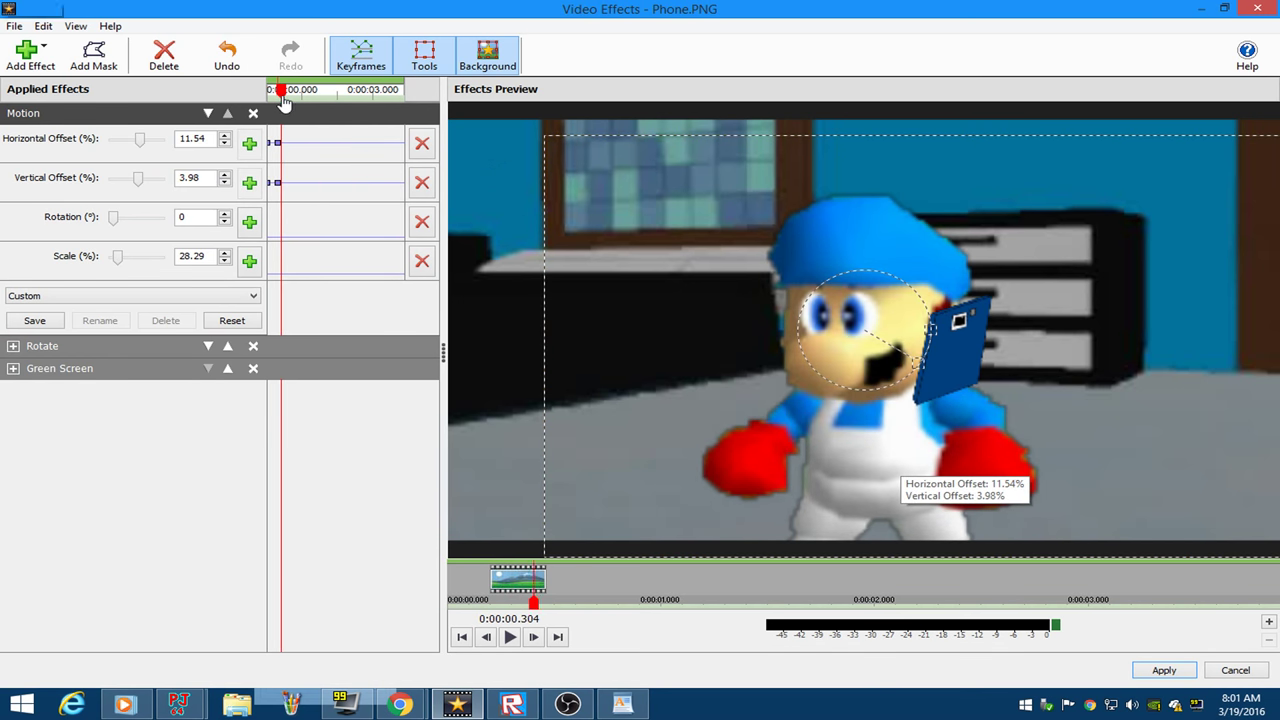
Keyframe the phone to follow the character down, with offsets 10.58% and 24.29% at 0:00:00.456 and 8.23% and 31.12% at 0:00:00.532.
{"action": "left_click_drag", "start_coordinate": [284, 101], "coordinate": [285, 101]}
{"action": "left_click_drag", "start_coordinate": [1072, 332], "coordinate": [1064, 421]}
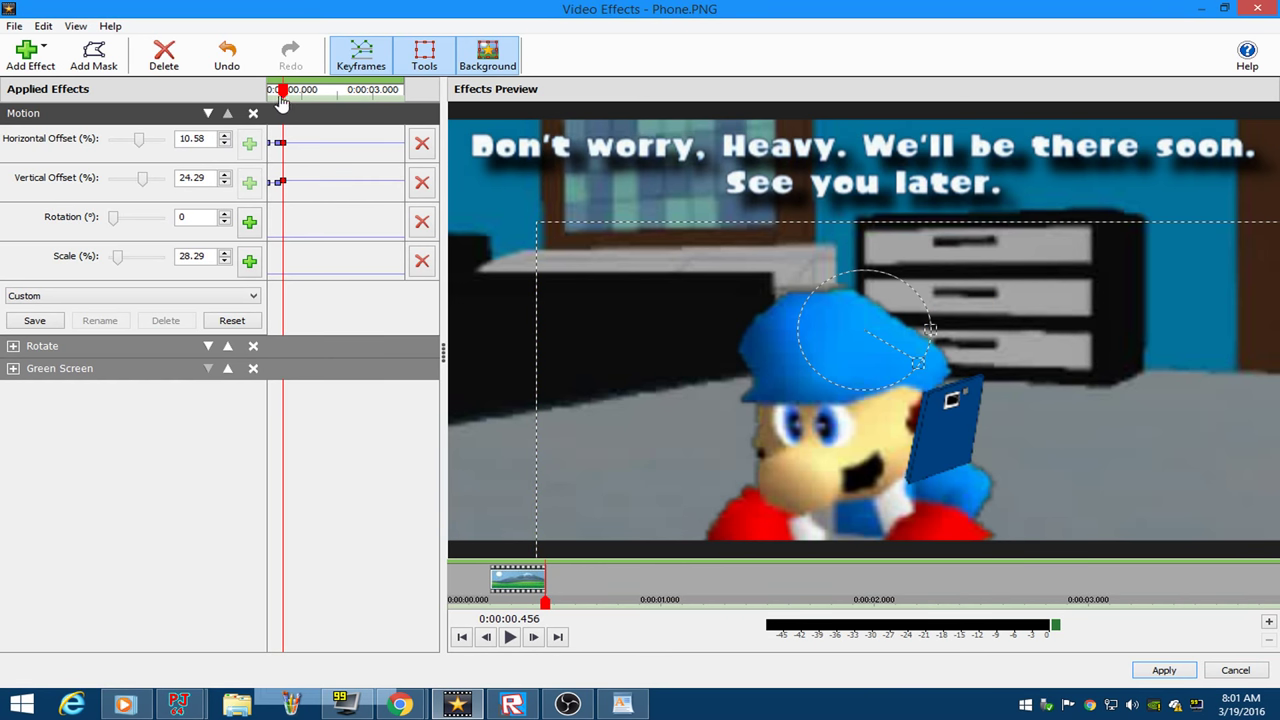
{"action": "left_click_drag", "start_coordinate": [283, 100], "coordinate": [288, 102]}
{"action": "left_click_drag", "start_coordinate": [1040, 445], "coordinate": [1022, 475]}
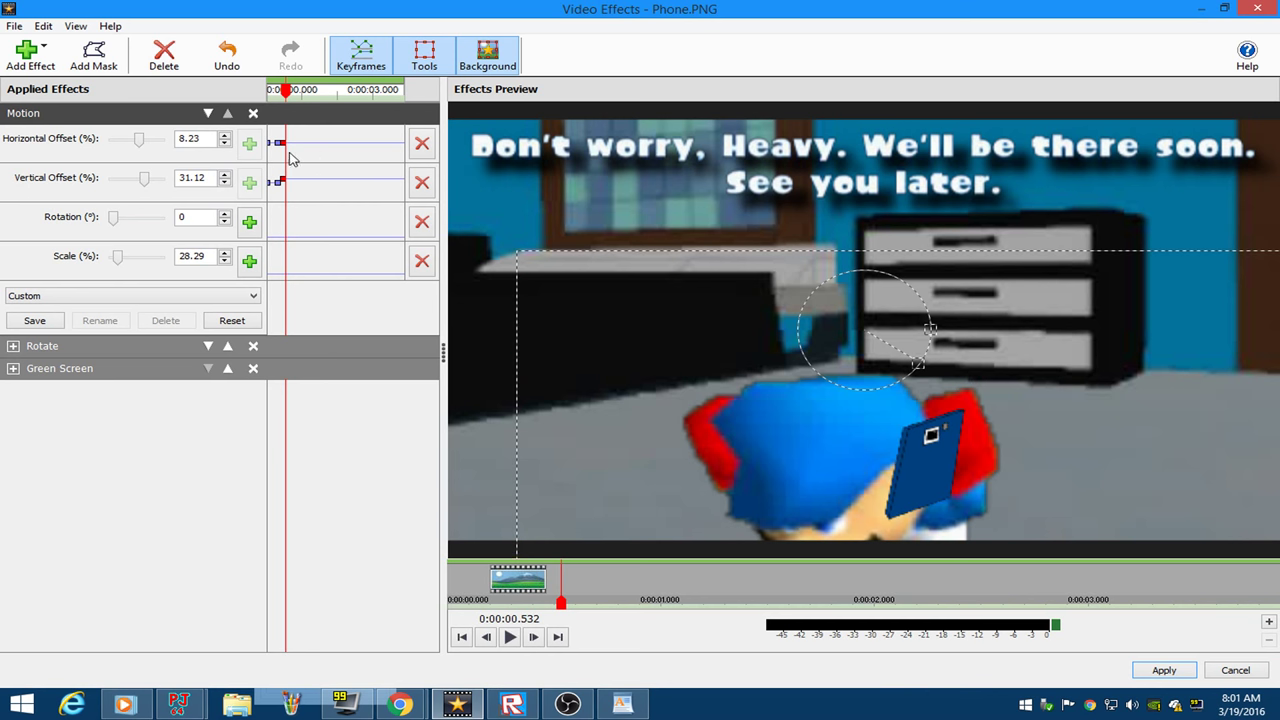
Delete the phone's last horizontal and vertical offset keyframes, and undo the mistaken removal of its Motion effect.
{"action": "scroll", "coordinate": [288, 158], "scroll_direction": "up", "scroll_amount": 4}
{"action": "mouse_move", "coordinate": [293, 88]}
{"action": "left_mouse_down"}
{"action": "mouse_move", "coordinate": [305, 91]}
{"action": "mouse_move", "coordinate": [276, 94]}
{"action": "mouse_move", "coordinate": [299, 94]}
{"action": "left_mouse_up"}
{"action": "scroll", "coordinate": [287, 92], "scroll_direction": "down", "scroll_amount": 4}
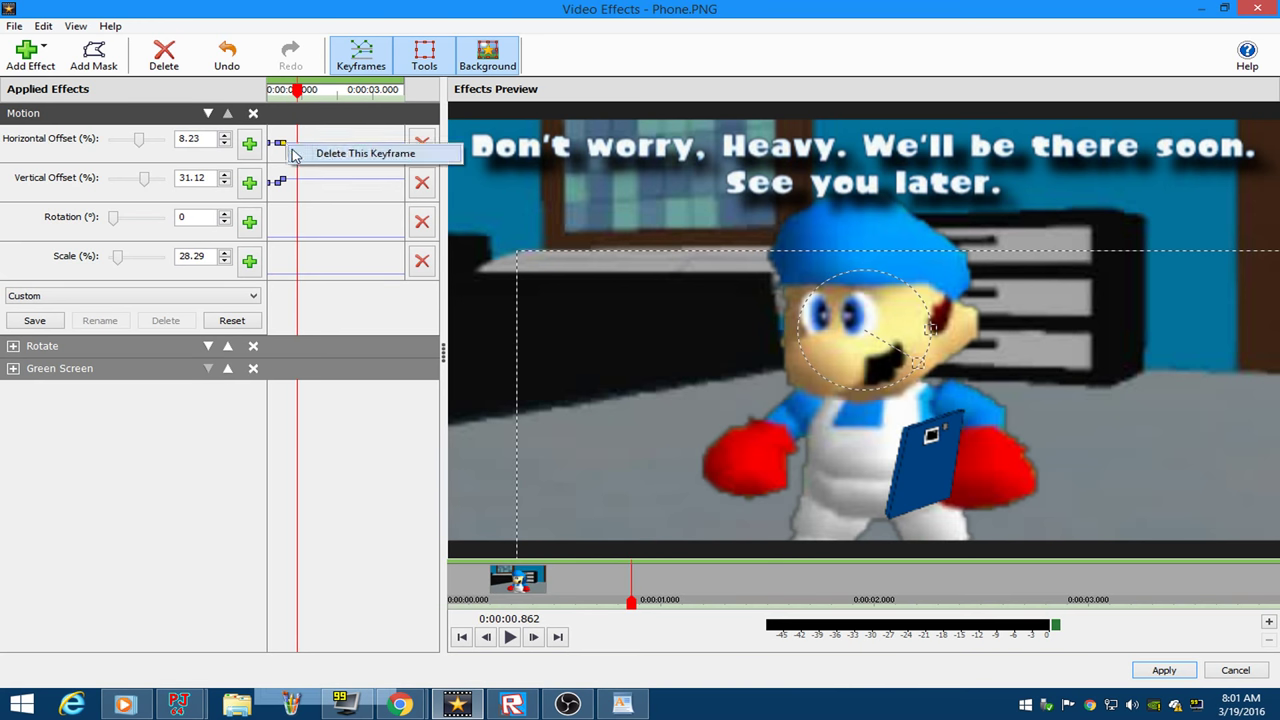
{"action": "left_click", "coordinate": [296, 154]}
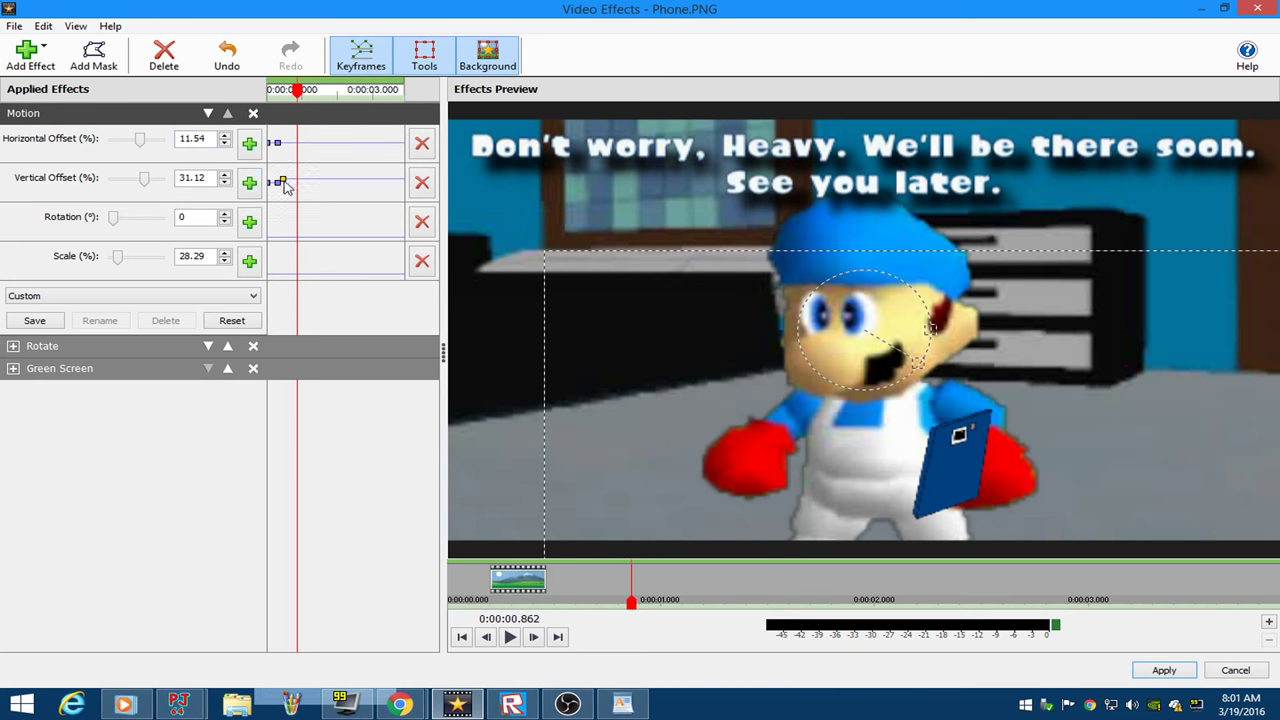
{"action": "right_click", "coordinate": [283, 183]}
{"action": "left_click", "coordinate": [292, 190]}
{"action": "left_click", "coordinate": [253, 113]}
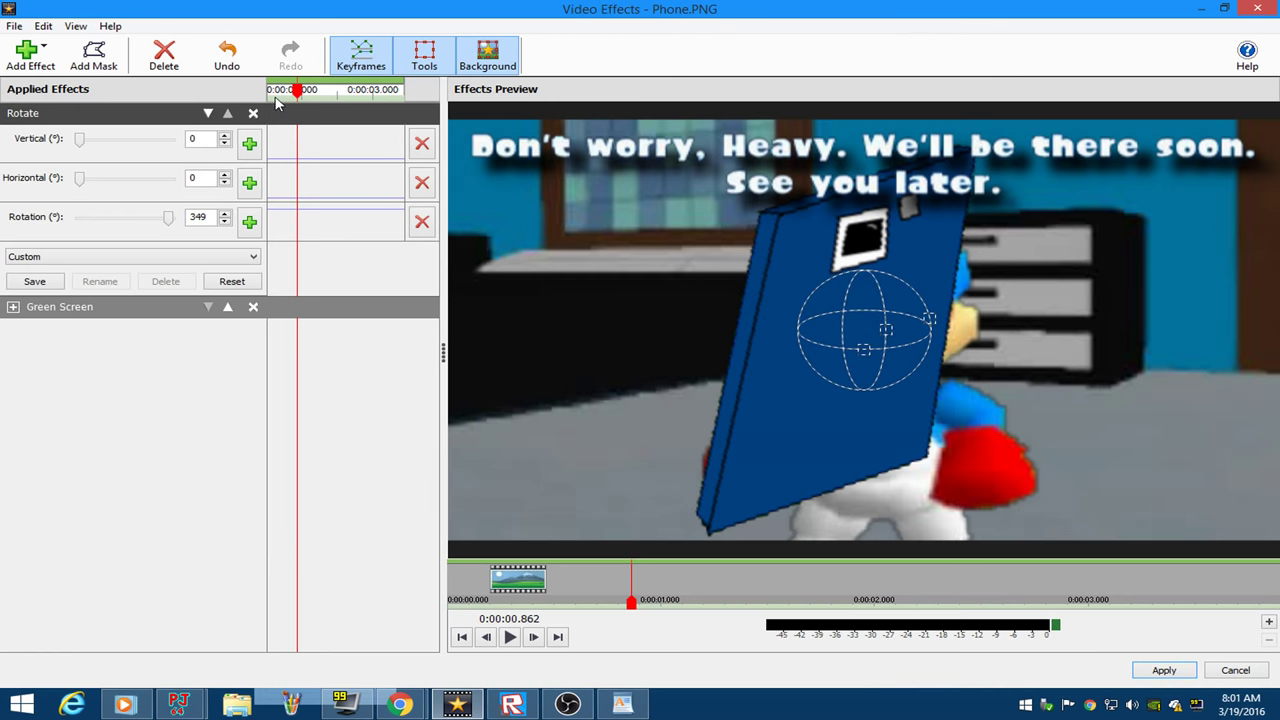
{"action": "left_click", "coordinate": [227, 55]}
Move the playhead to 0:00:00.532 in the phone's Motion animation.
{"action": "mouse_move", "coordinate": [296, 95]}
{"action": "left_mouse_down"}
{"action": "mouse_move", "coordinate": [276, 92]}
{"action": "mouse_move", "coordinate": [287, 104]}
{"action": "left_mouse_up"}
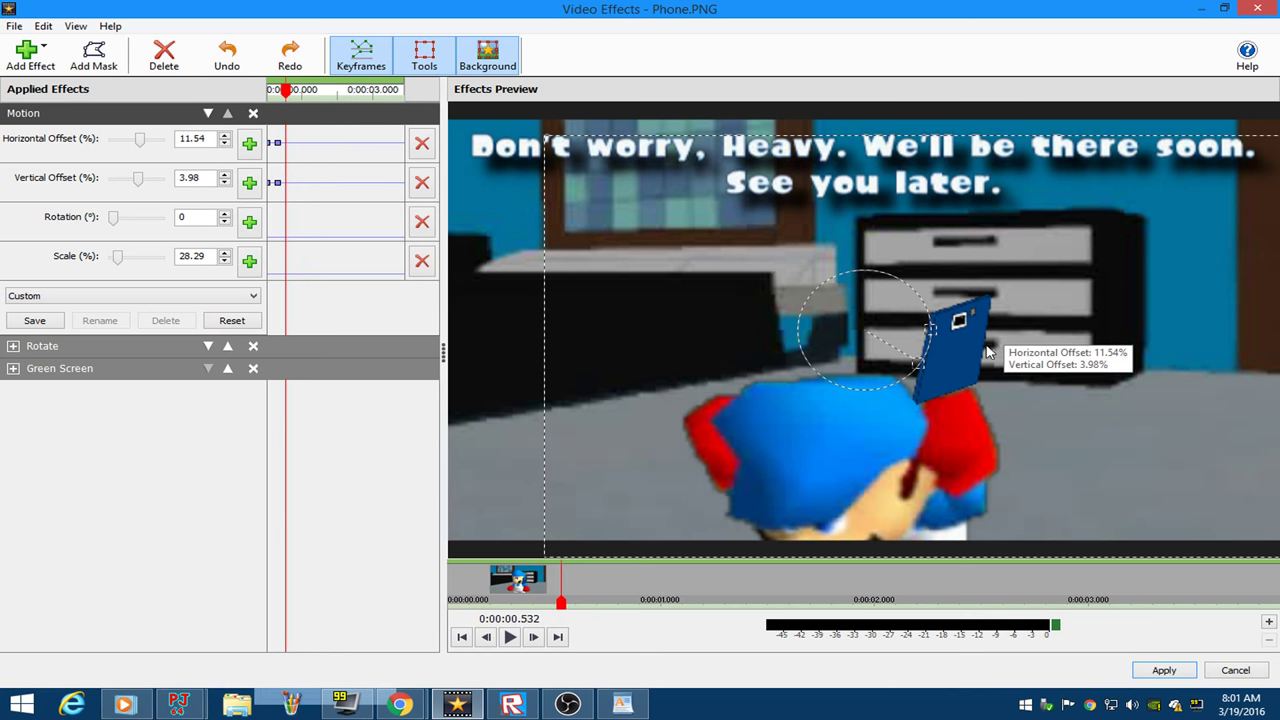